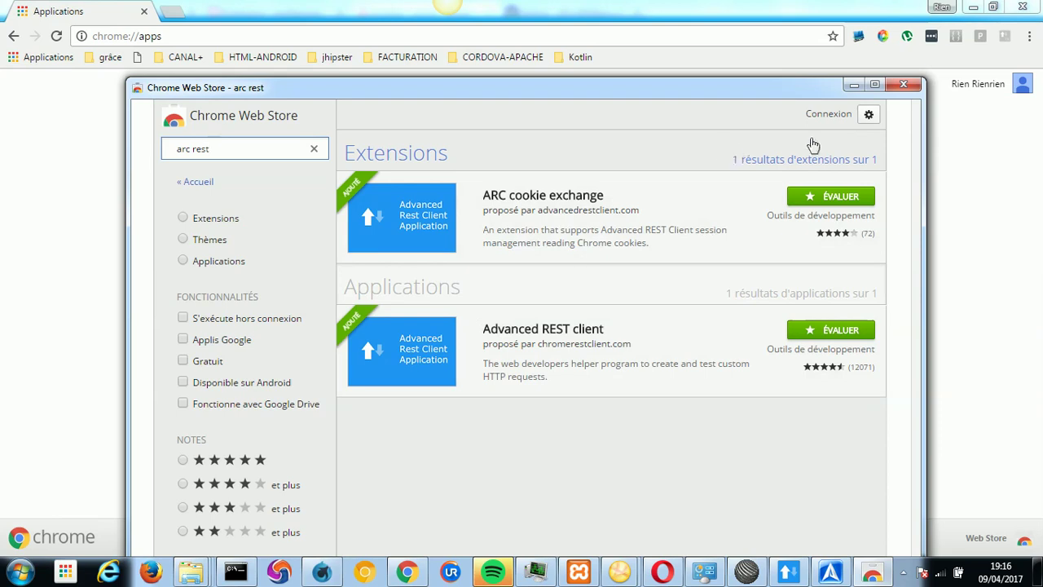
Close the Chrome Web Store window to return to the chrome://apps page showing ARC.
click(903, 84)
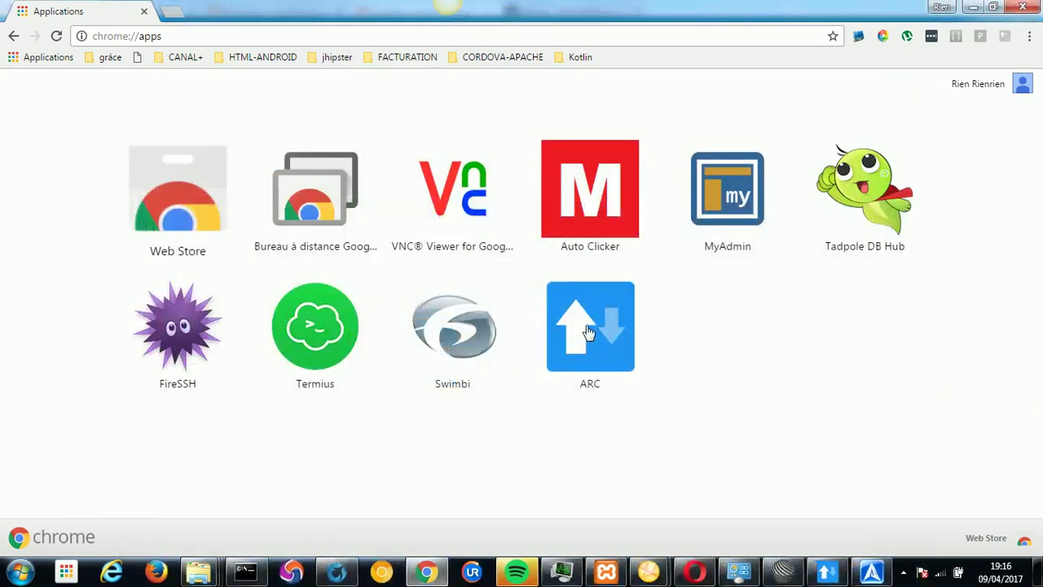
Send the GET request to wp-json/wp/v2/posts in ARC.
click(825, 573)
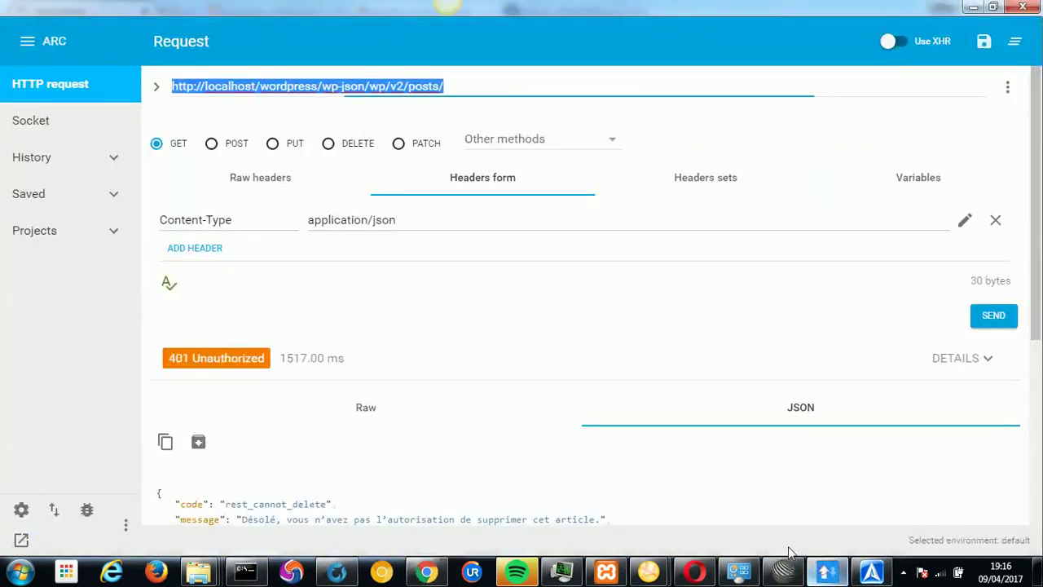
click(996, 323)
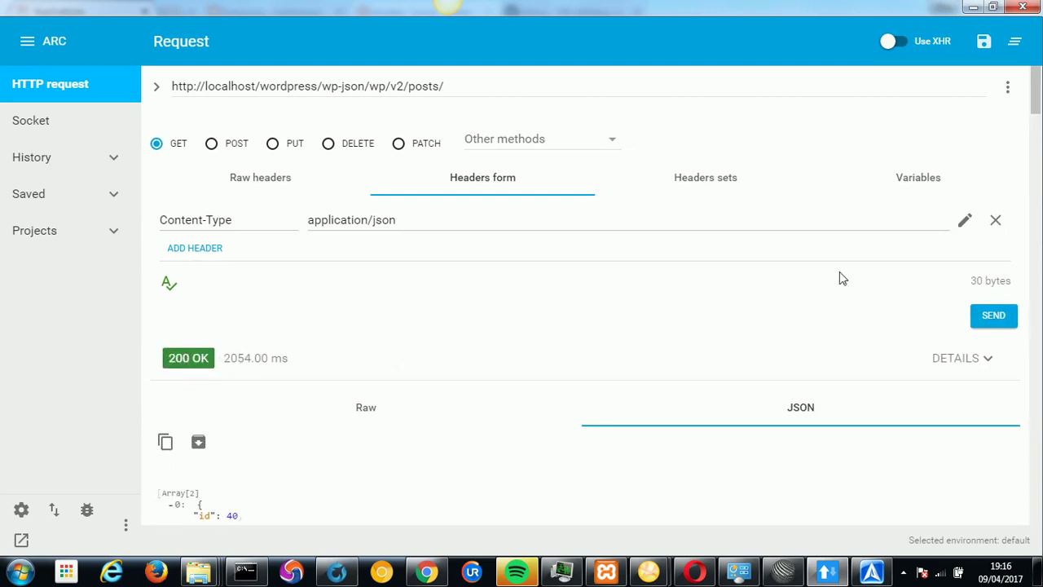
drag(1033, 99, 1027, 184)
Check the returned posts: id 40 'Test suppression Basic' and id 1, then switch to the browser.
double_click(231, 129)
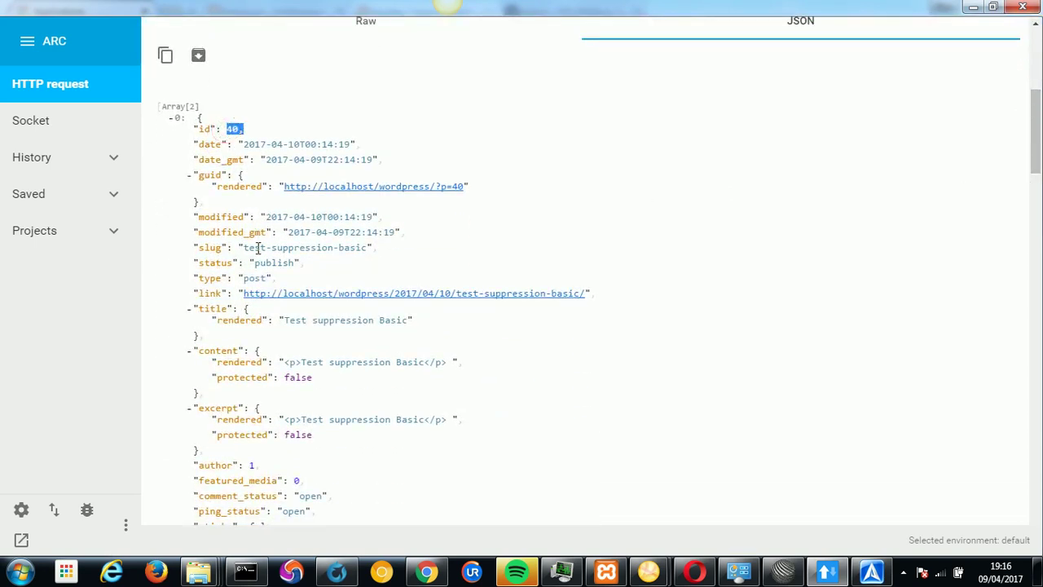
drag(281, 321, 411, 320)
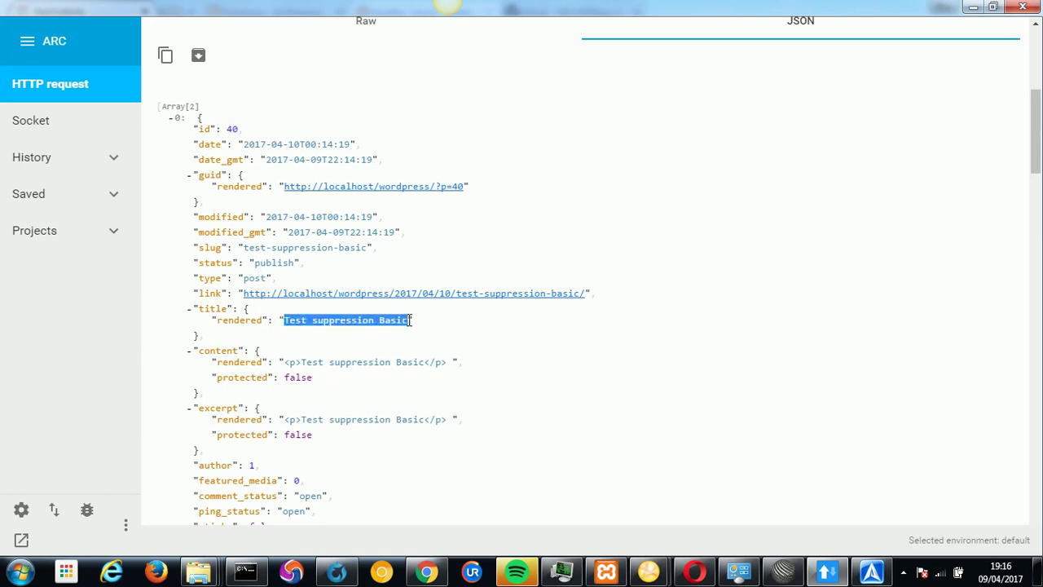
drag(1038, 183, 1035, 375)
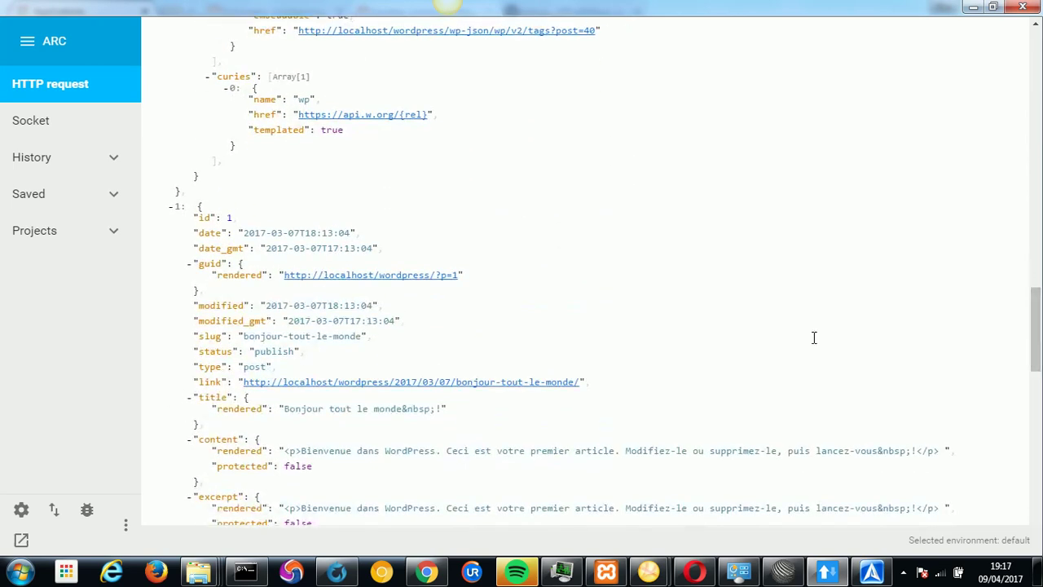
double_click(229, 218)
drag(284, 409, 440, 408)
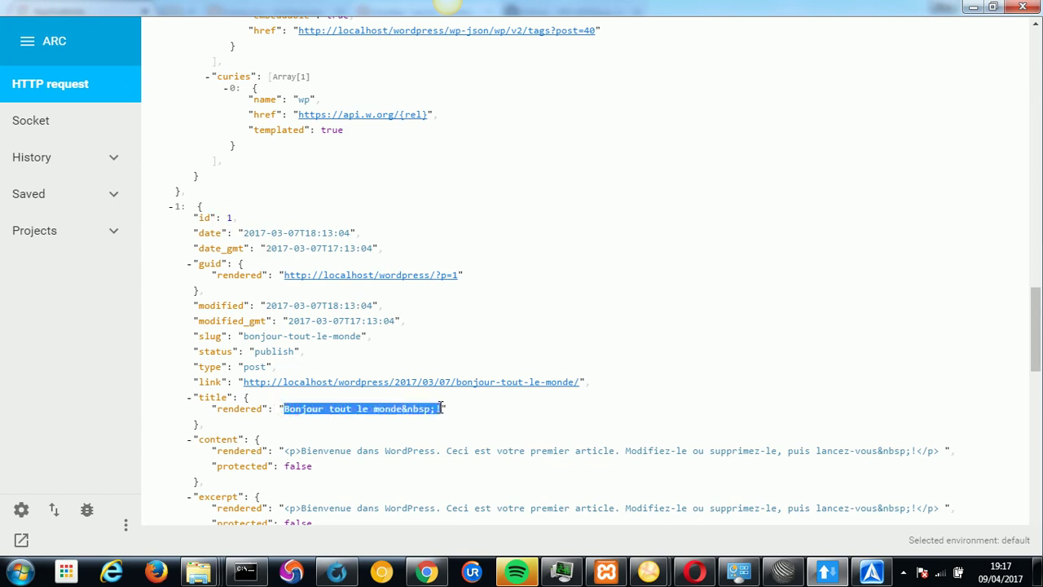
click(693, 570)
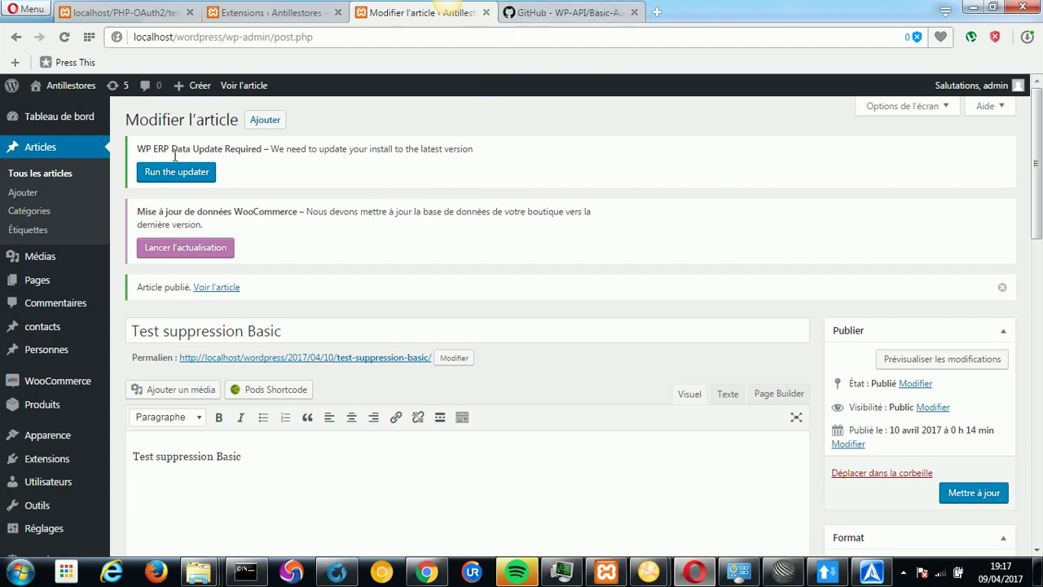
View the WordPress Tous les articles list of both posts, then return to ARC.
click(38, 177)
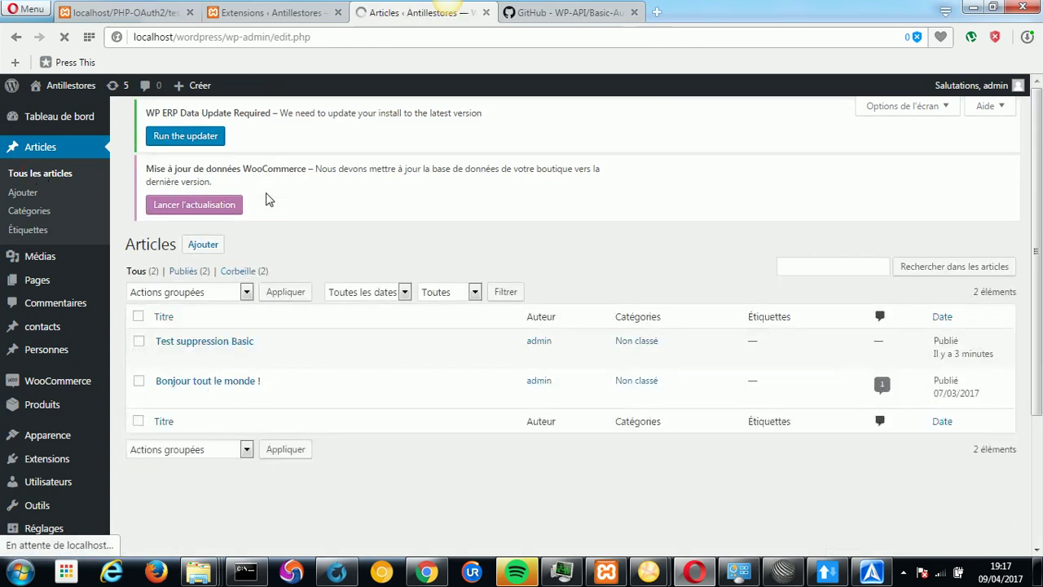
mouse_move(204, 366)
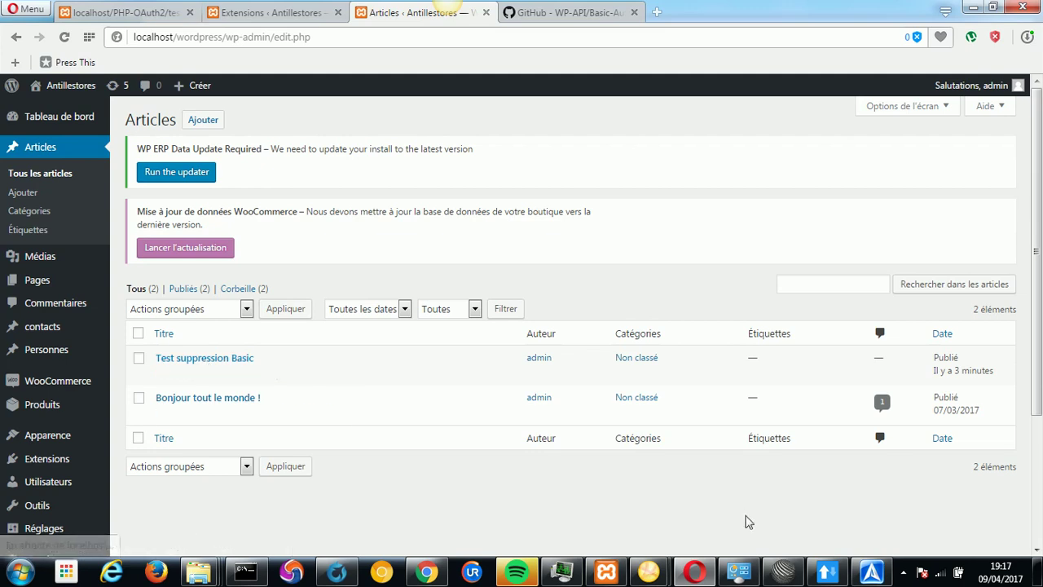
click(823, 575)
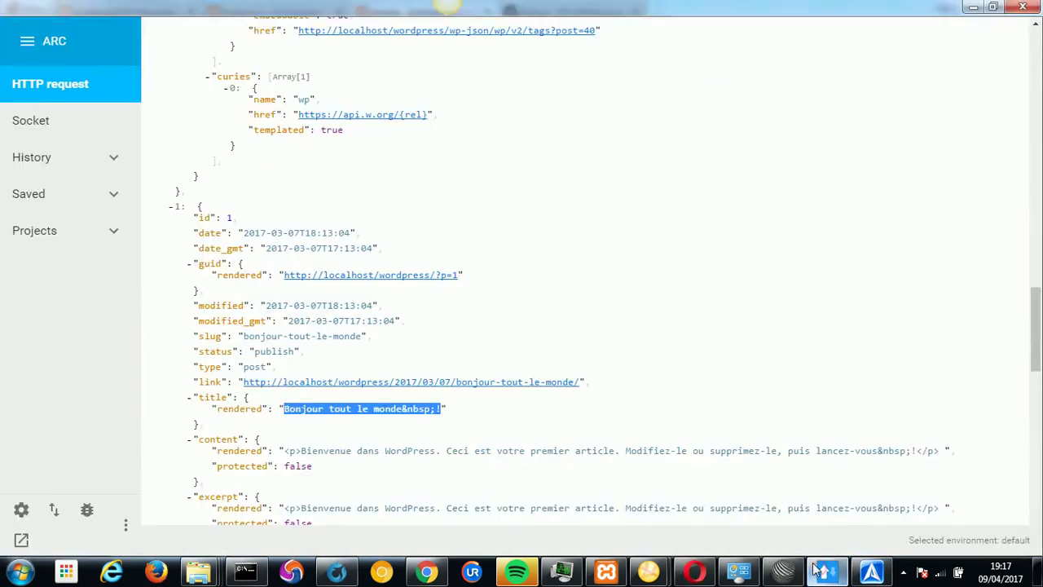
Send a DELETE to wp-json/wp/v2/posts/ and read the 404 rest_no_route error.
drag(1035, 325, 1020, 85)
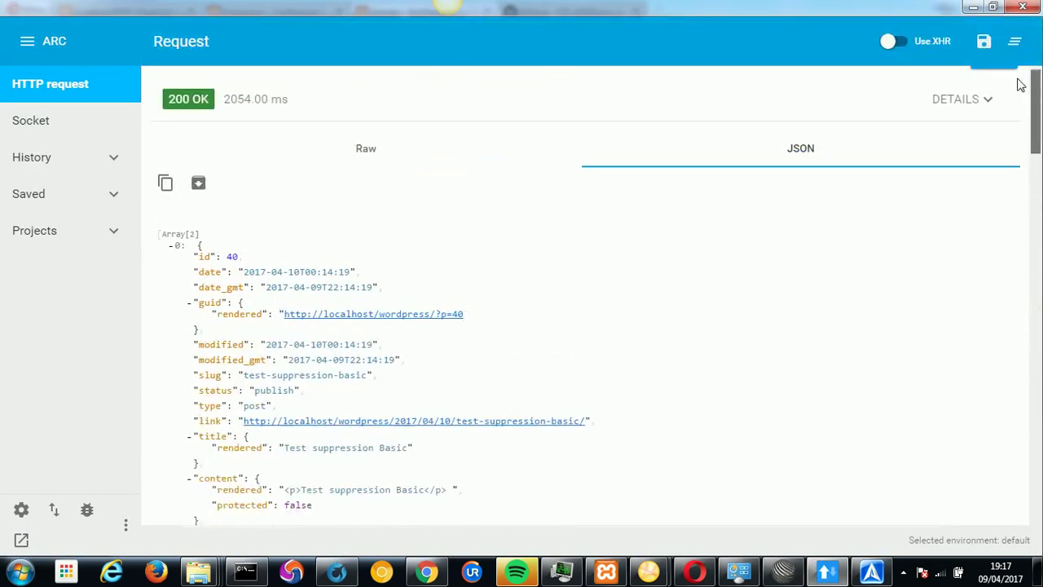
double_click(232, 256)
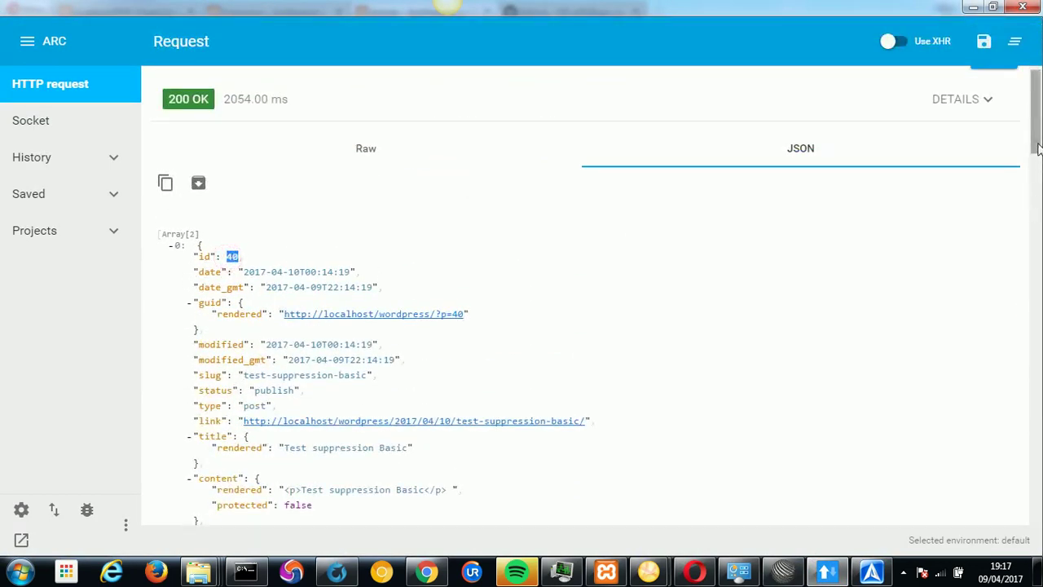
scroll(1033, 163, up, 3)
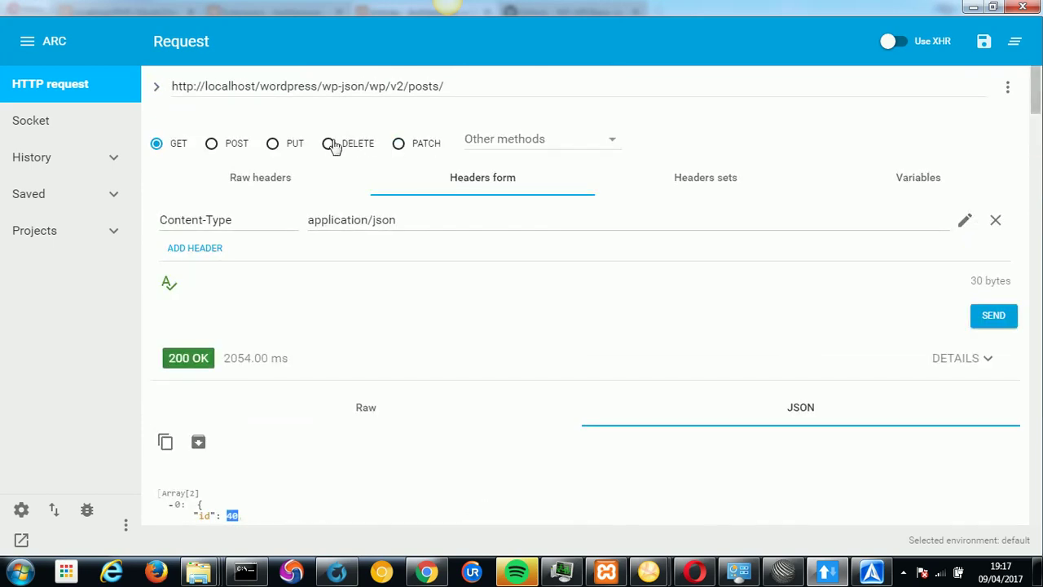
click(328, 144)
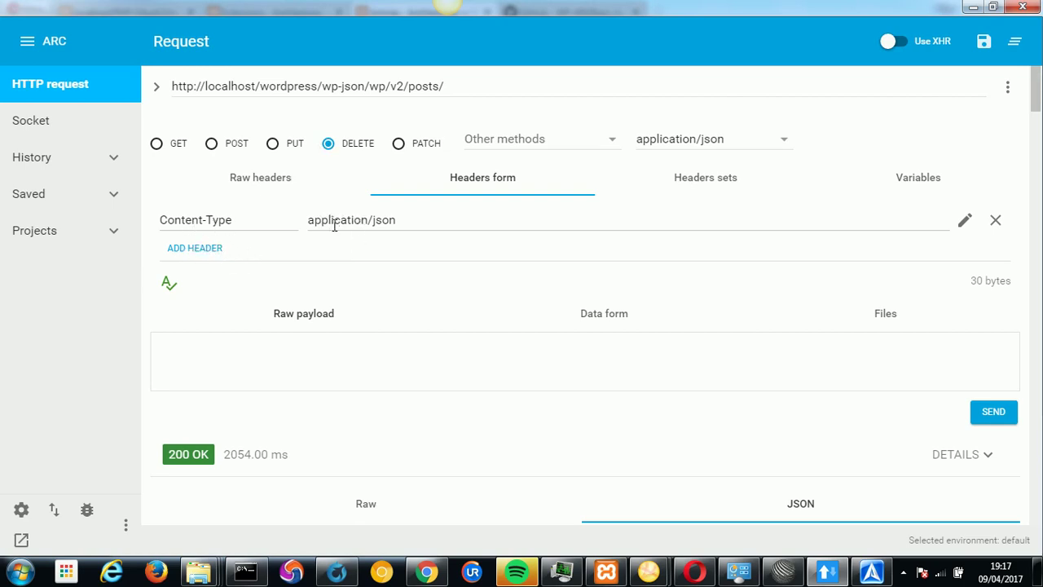
click(988, 417)
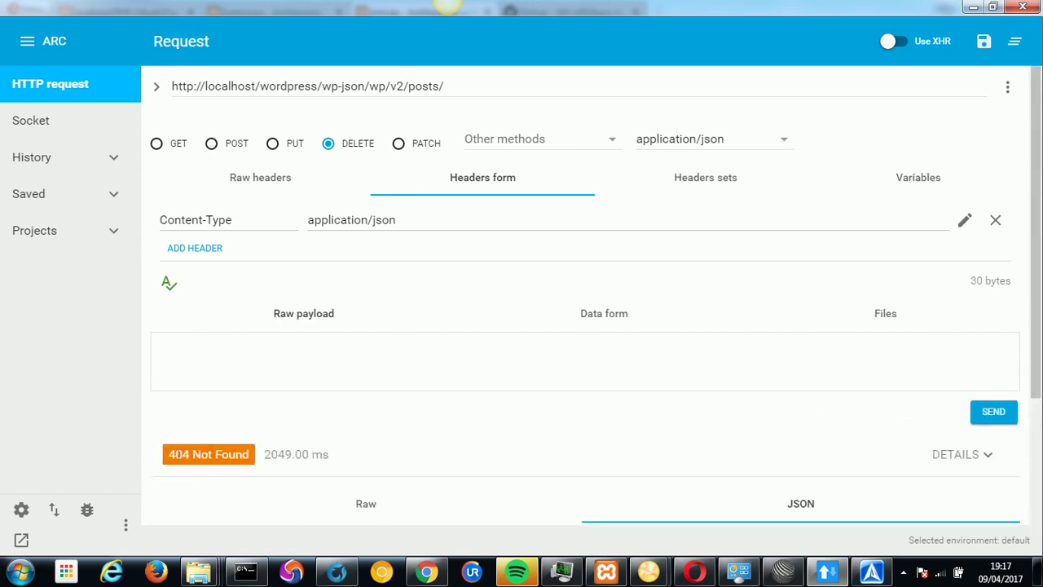
drag(1037, 324, 1039, 487)
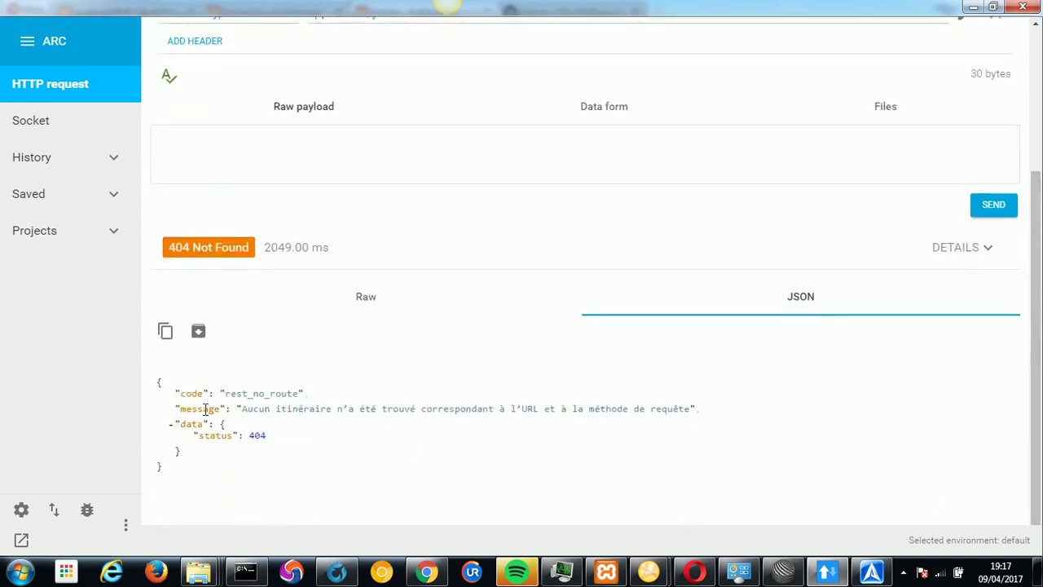
drag(242, 412, 721, 410)
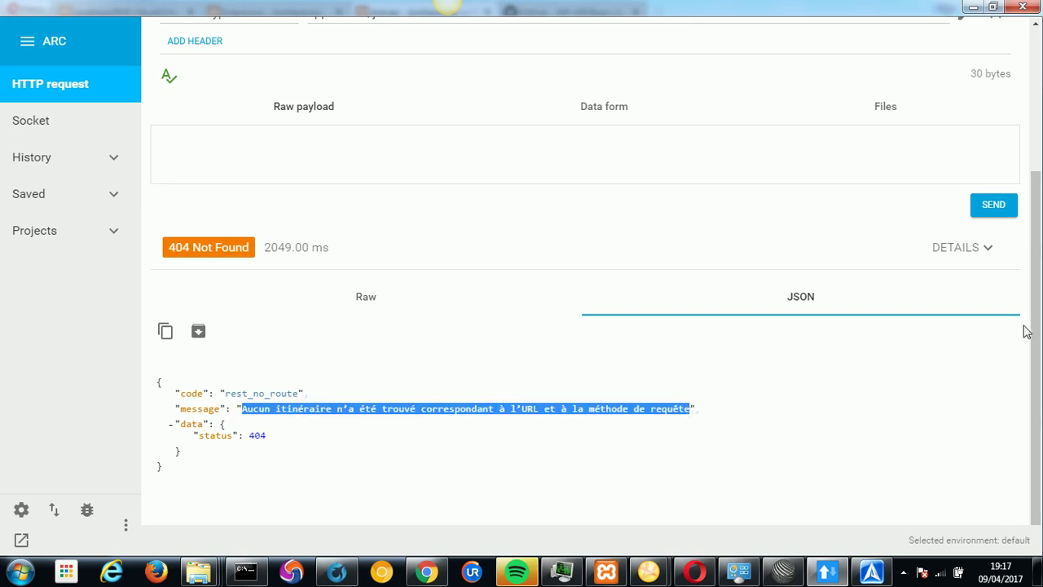
scroll(1028, 326, up, 3)
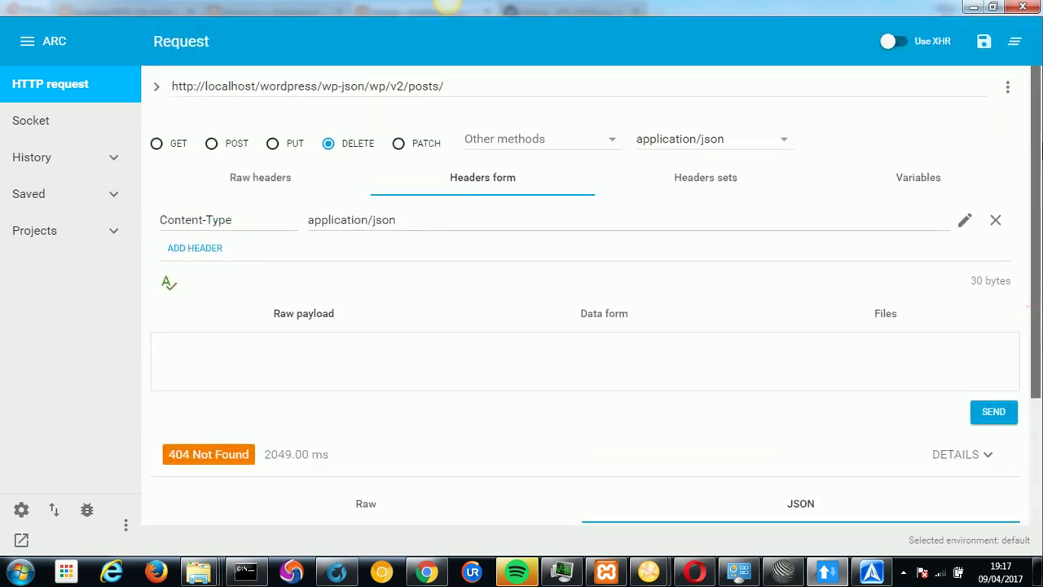
Send the DELETE to wp-json/wp/v2/posts/40 and review the 401 rest_cannot_delete response.
click(509, 87)
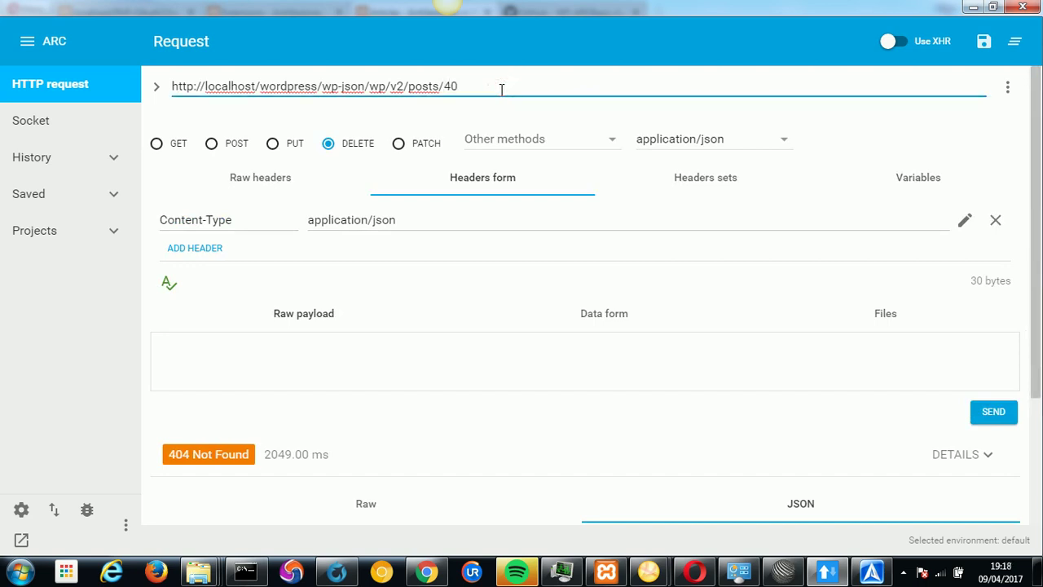
double_click(450, 87)
click(987, 412)
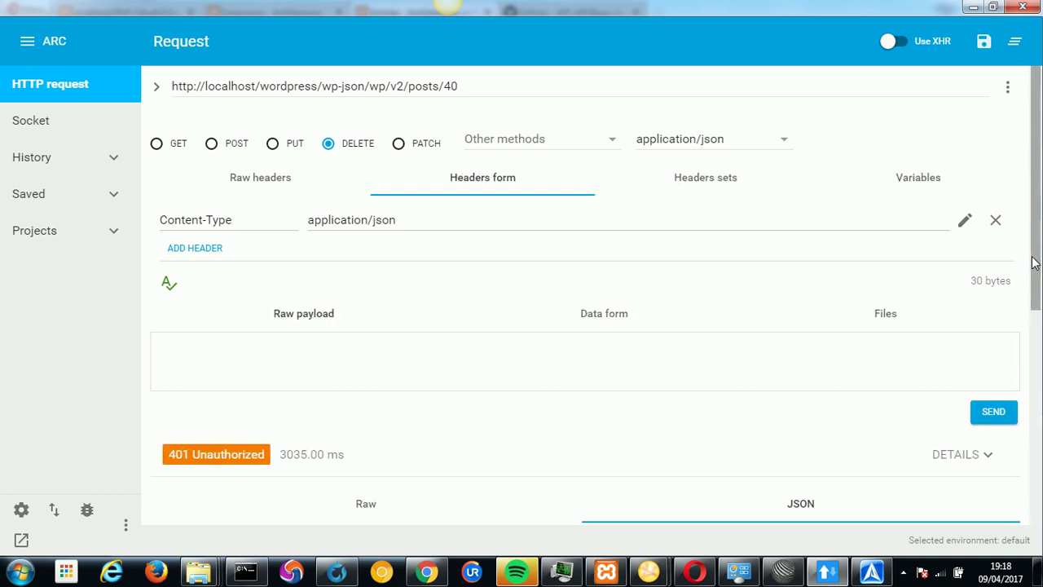
scroll(570, 269, down, 4)
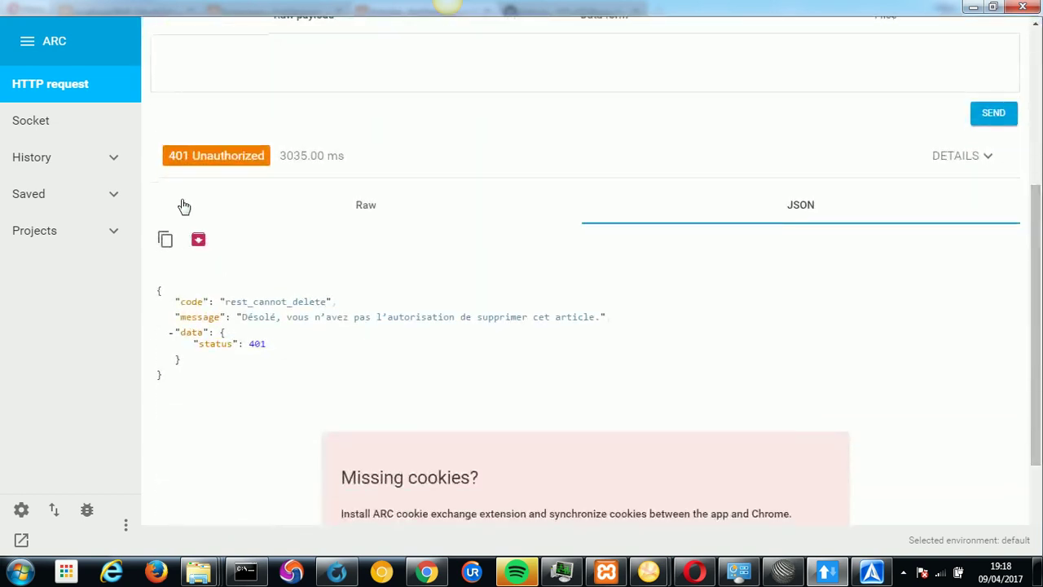
drag(166, 154, 267, 155)
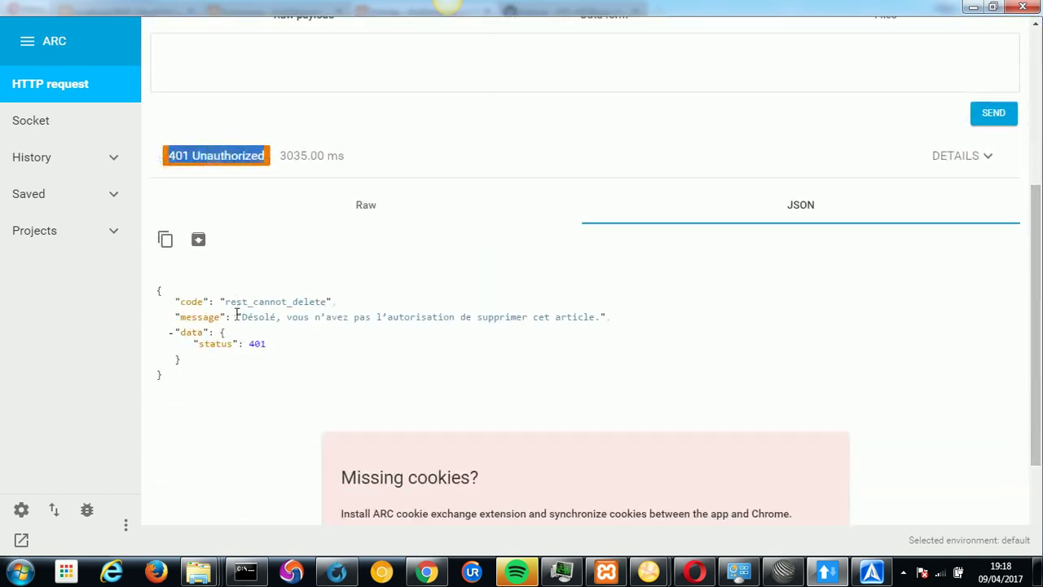
drag(247, 318, 599, 317)
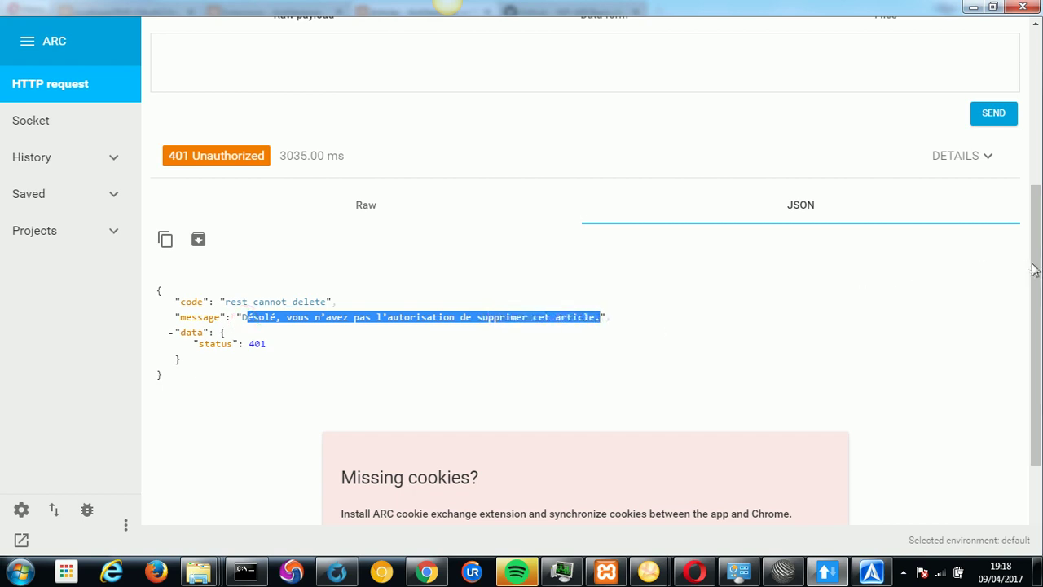
scroll(1027, 269, up, 4)
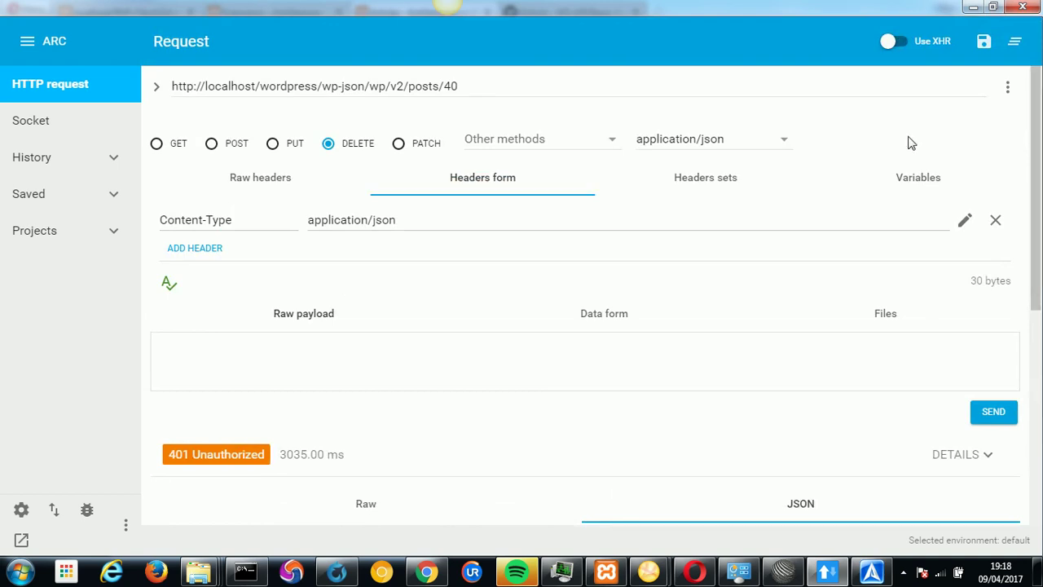
Add an Authorization header row to the DELETE request, keeping application/json content type.
click(200, 249)
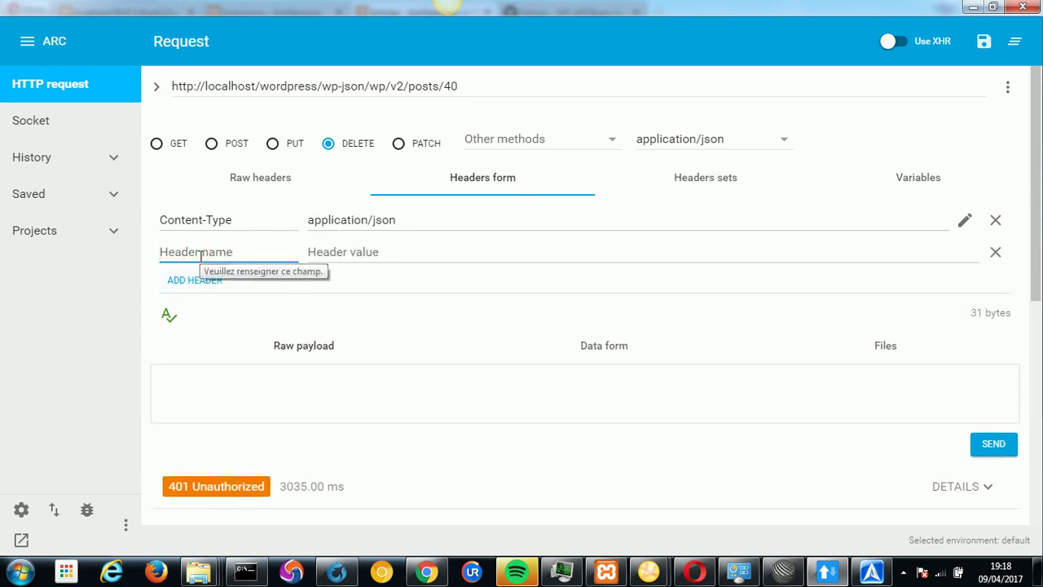
click(1007, 88)
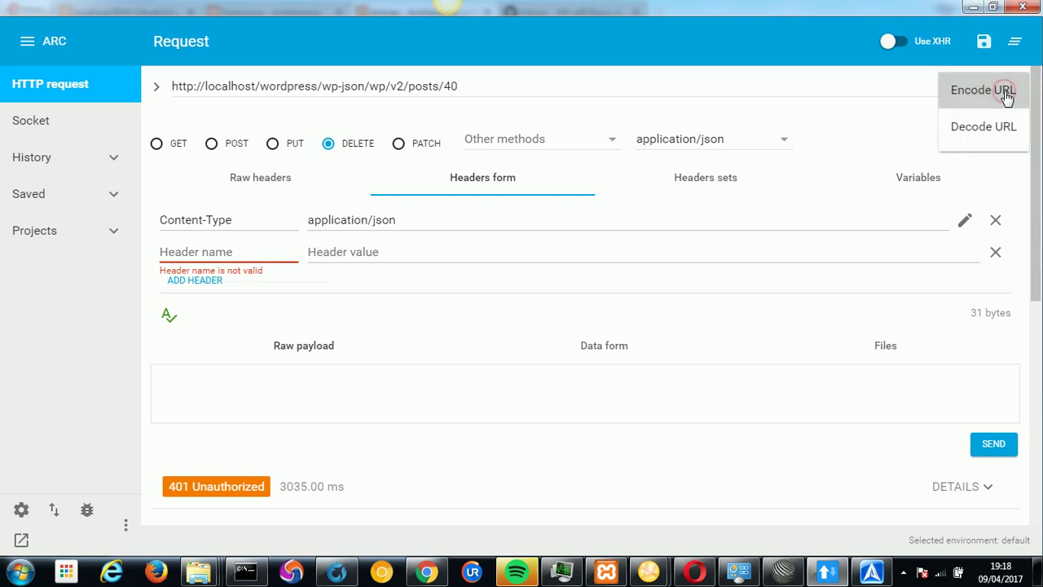
click(225, 251)
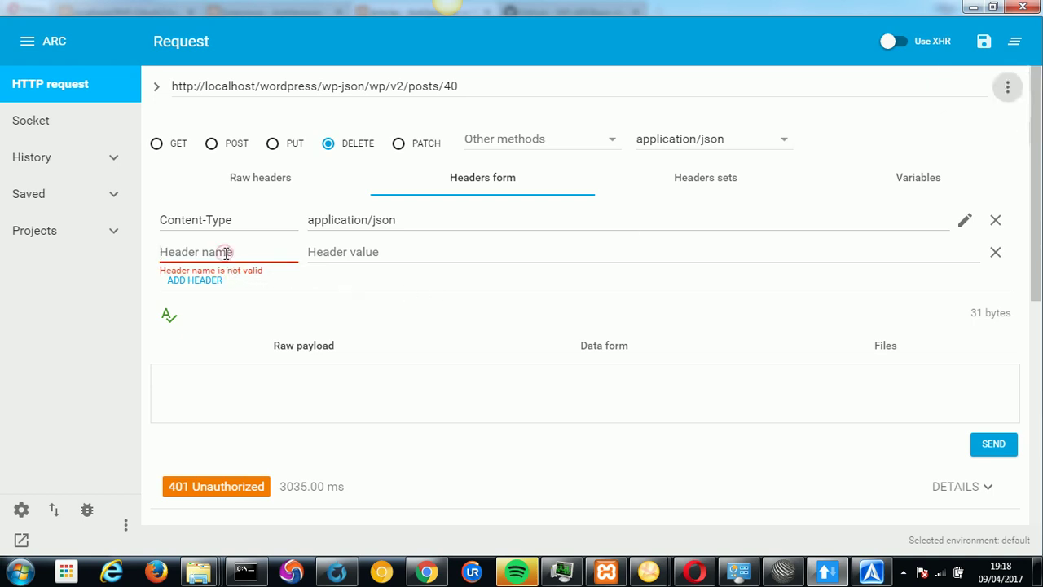
click(782, 143)
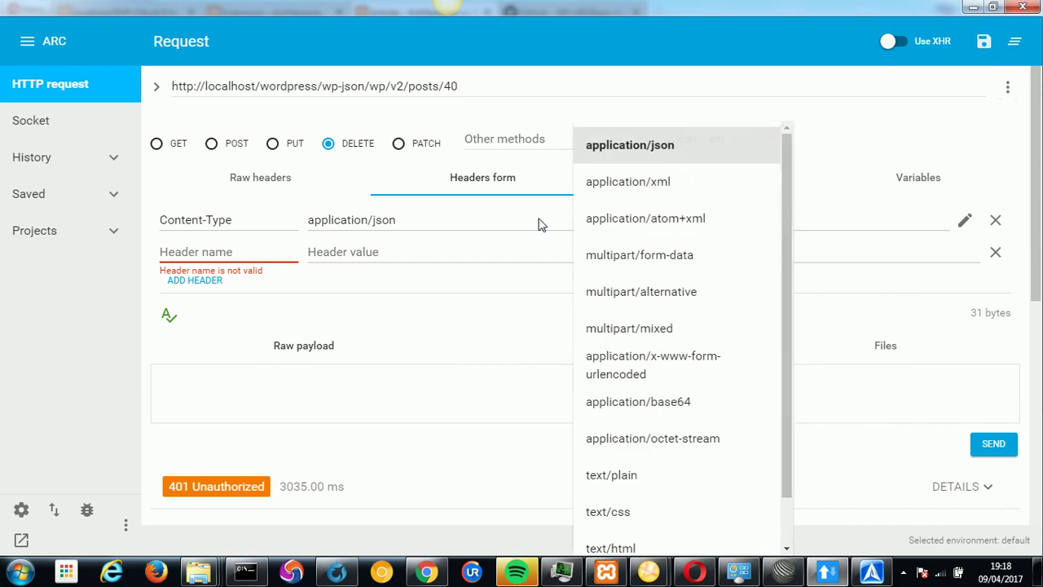
click(205, 252)
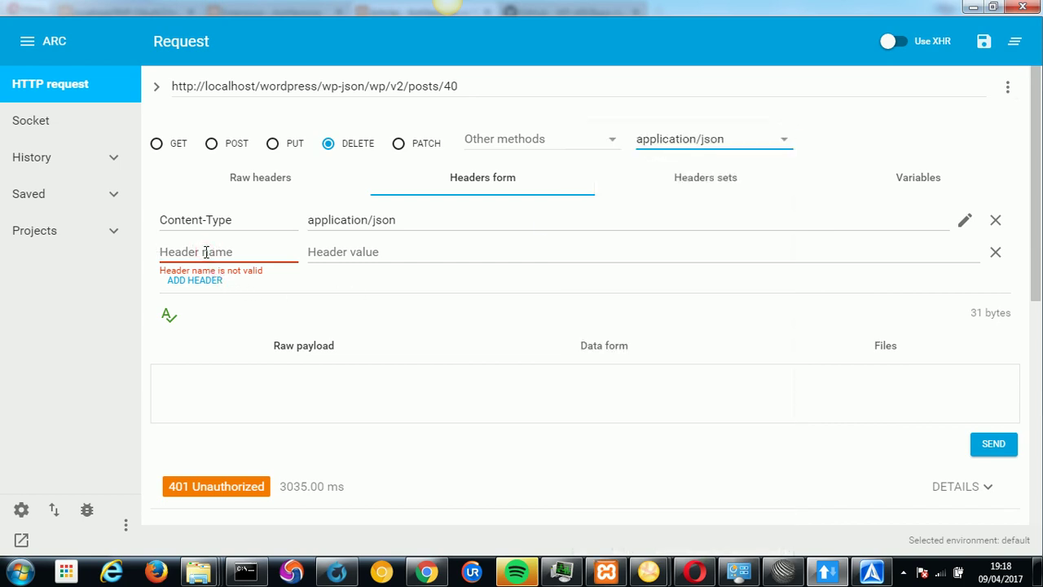
click(206, 252)
text(A)
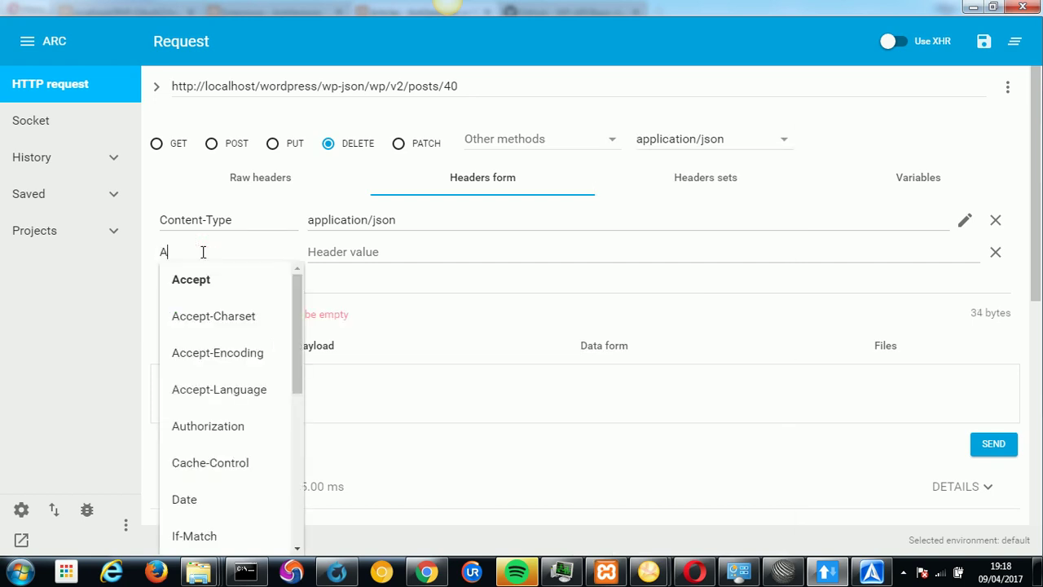
text(u)
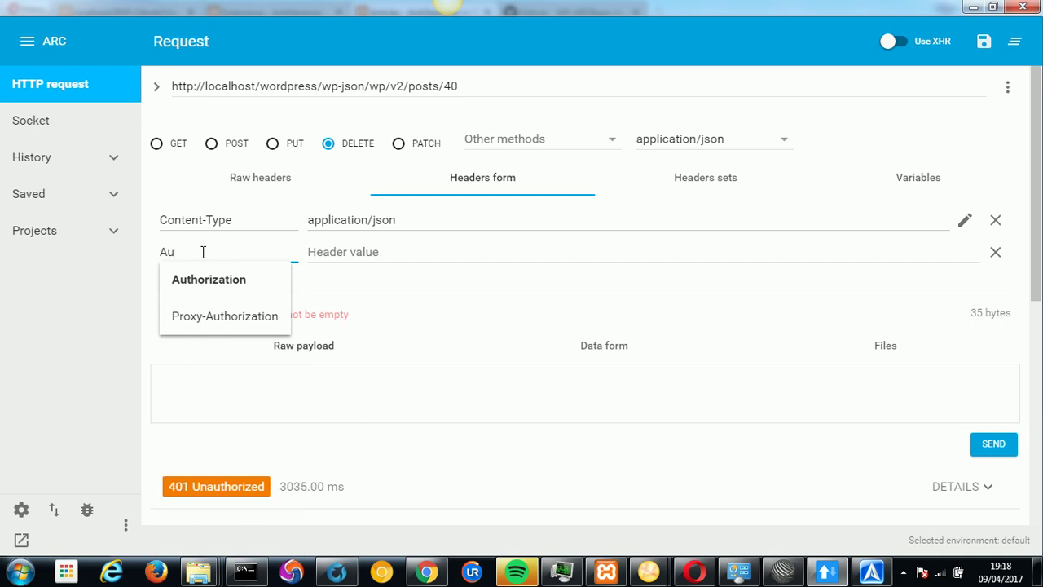
click(208, 278)
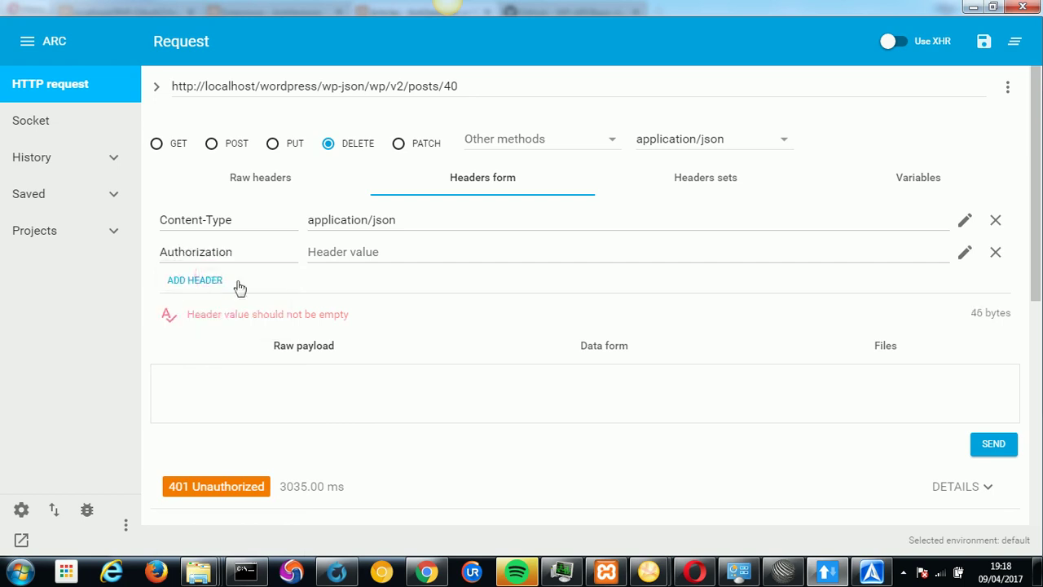
Fill the Basic authorization dialog with the site user name and password to set the header.
click(965, 257)
click(499, 260)
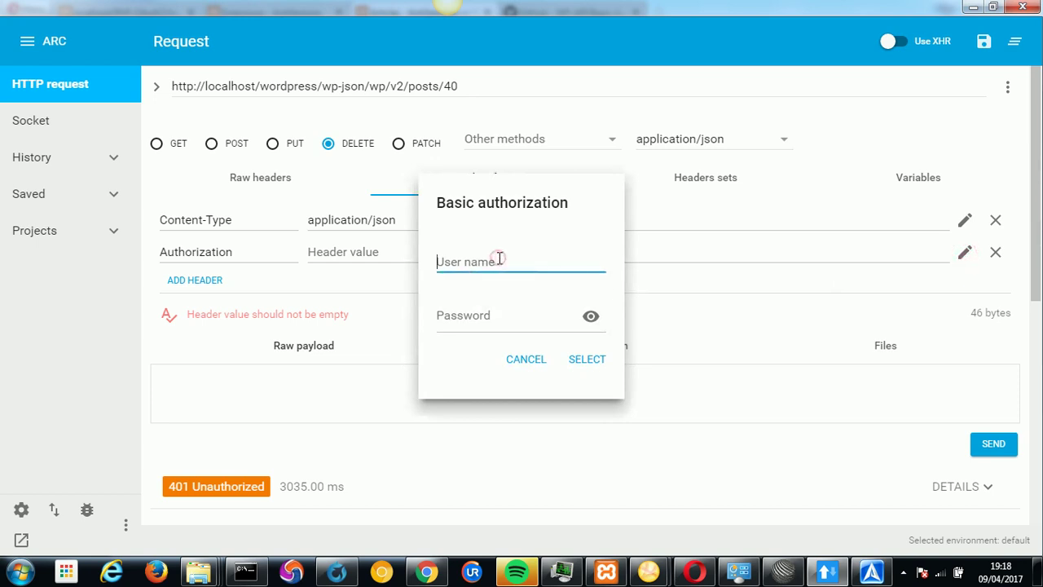
text(admin)
key(Tab)
text(ad)
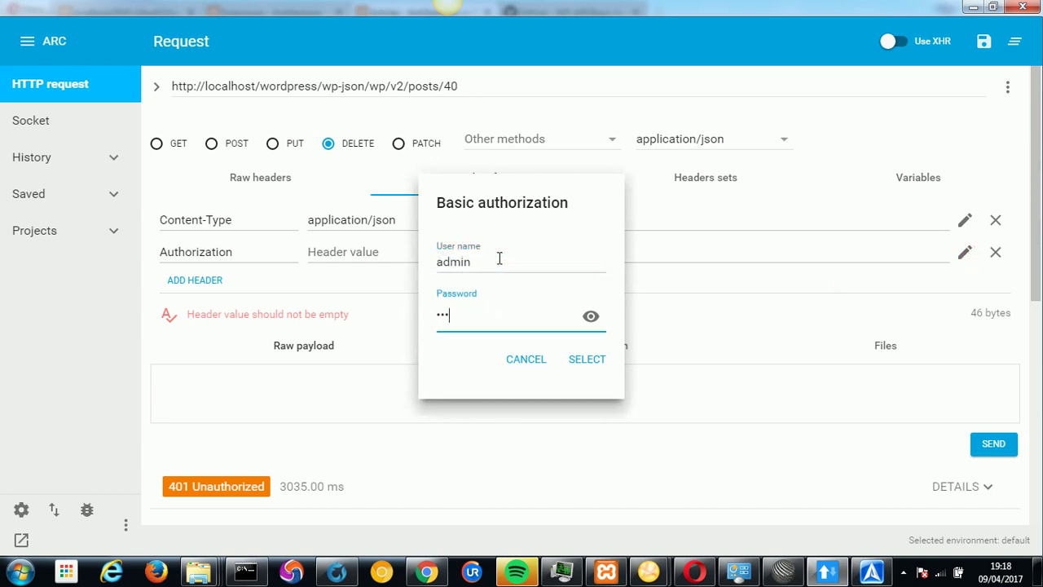
text(min)
click(582, 360)
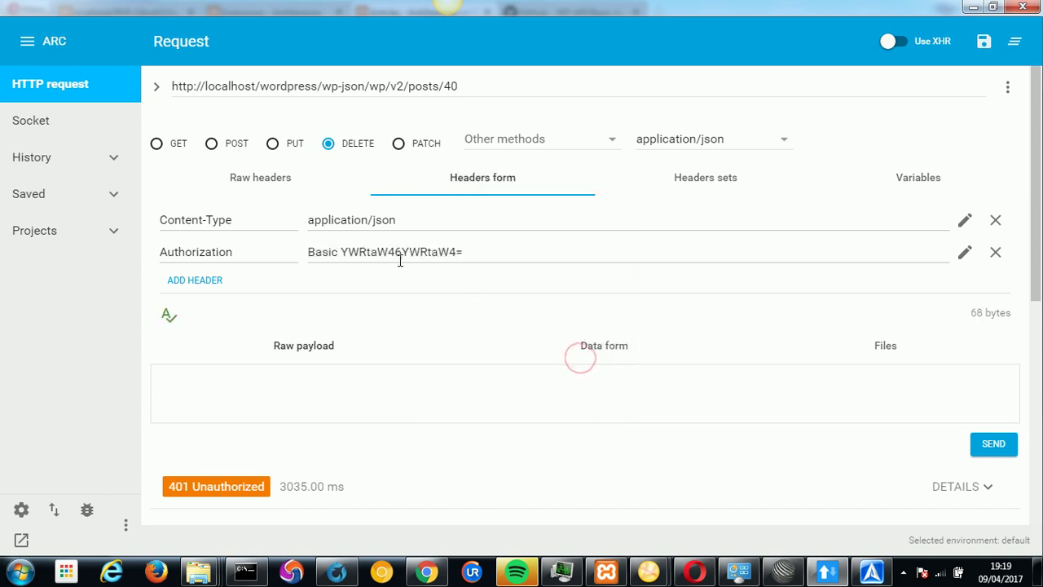
click(695, 575)
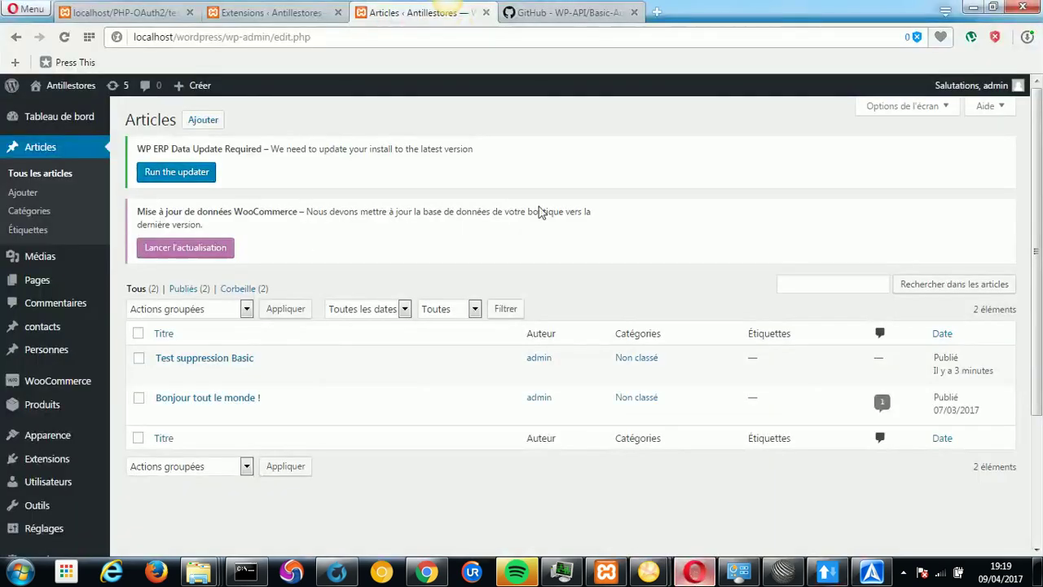
Log out of WordPress via Se déconnecter, log back in with the saved login, return to ARC.
mouse_move(986, 85)
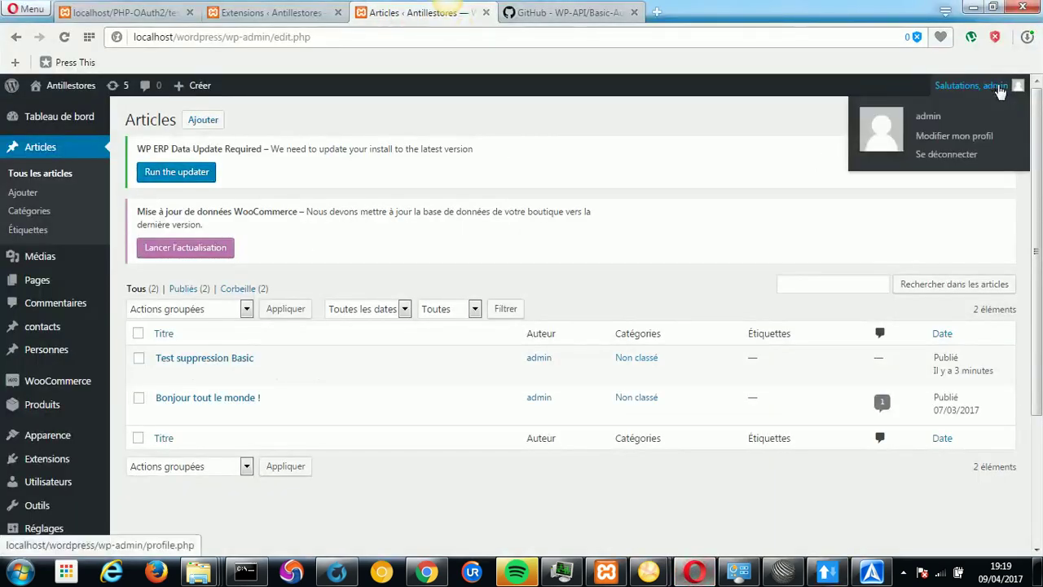
click(947, 155)
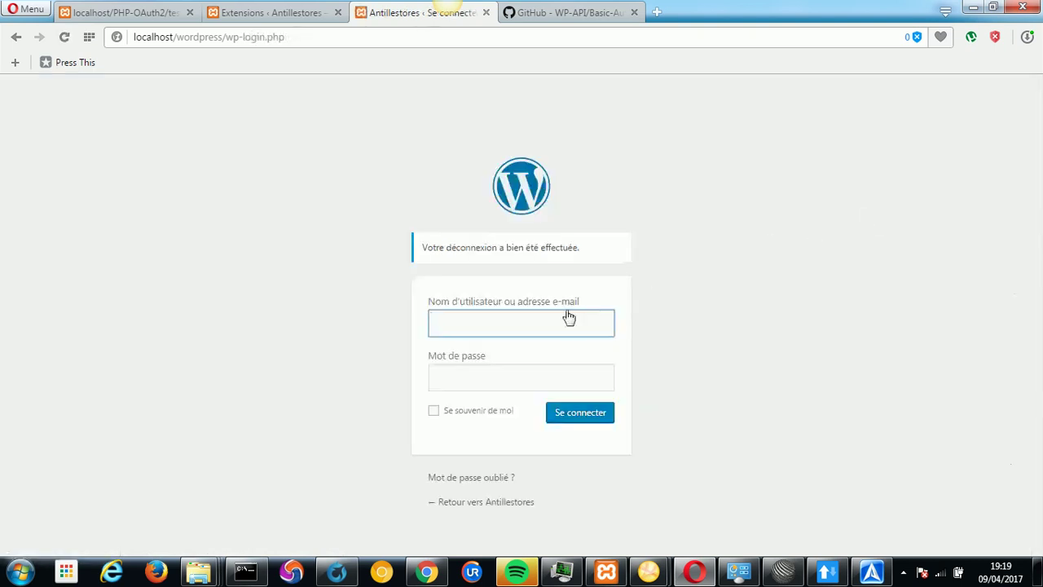
click(525, 320)
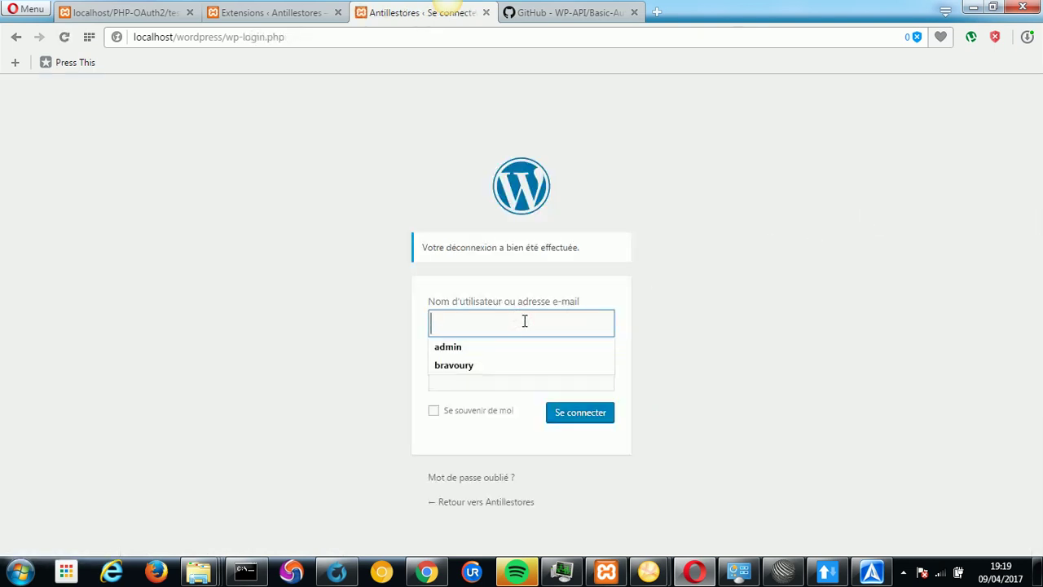
click(486, 349)
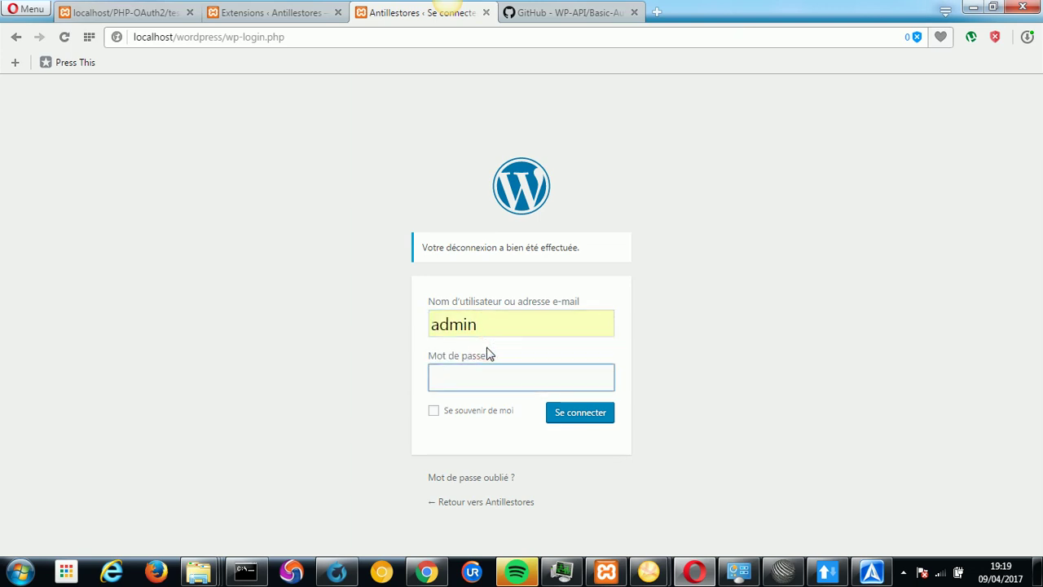
key(Return)
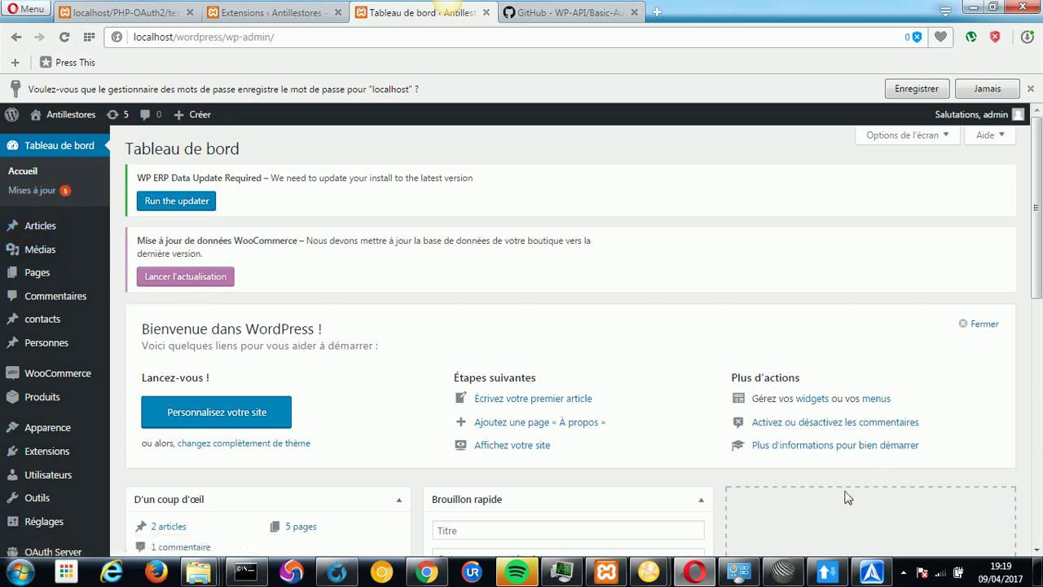
click(827, 572)
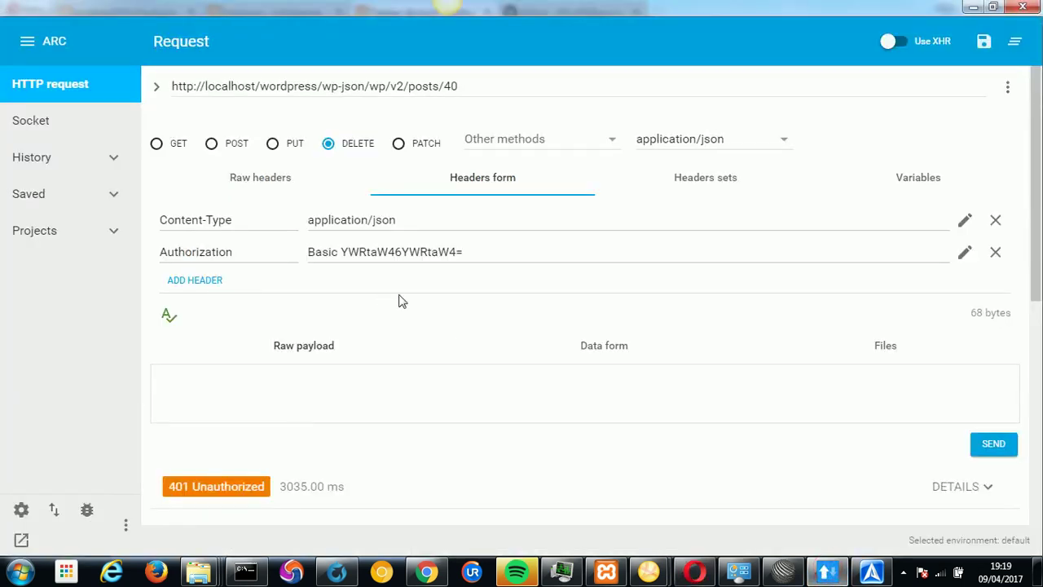
Mark the Base64 credentials in the Authorization value and bring SciTE forward.
drag(341, 253, 458, 252)
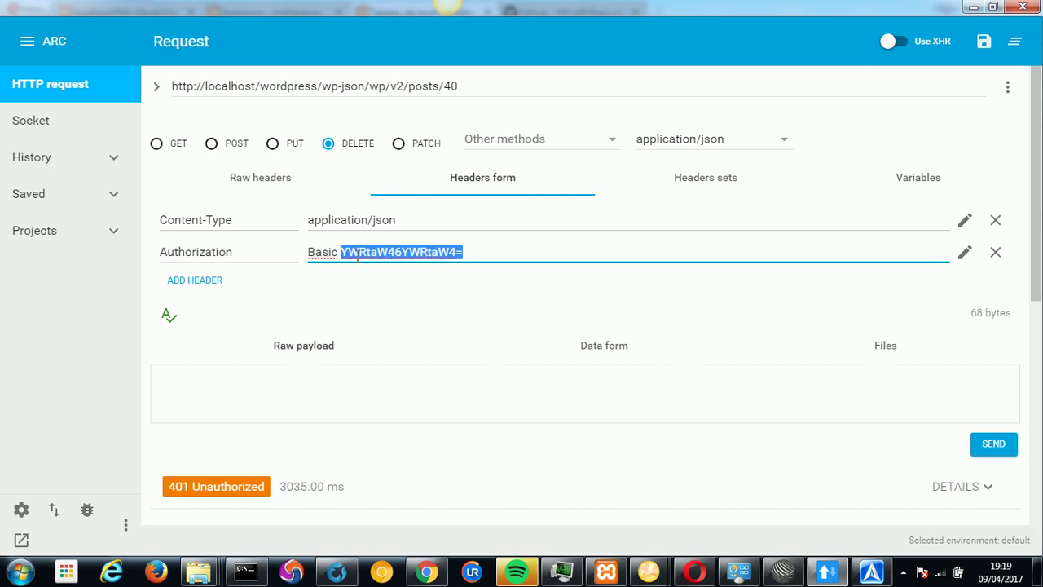
click(783, 572)
Type the username:password pair into a new SciTE document, select it, then minimize SciTE.
click(18, 30)
click(39, 49)
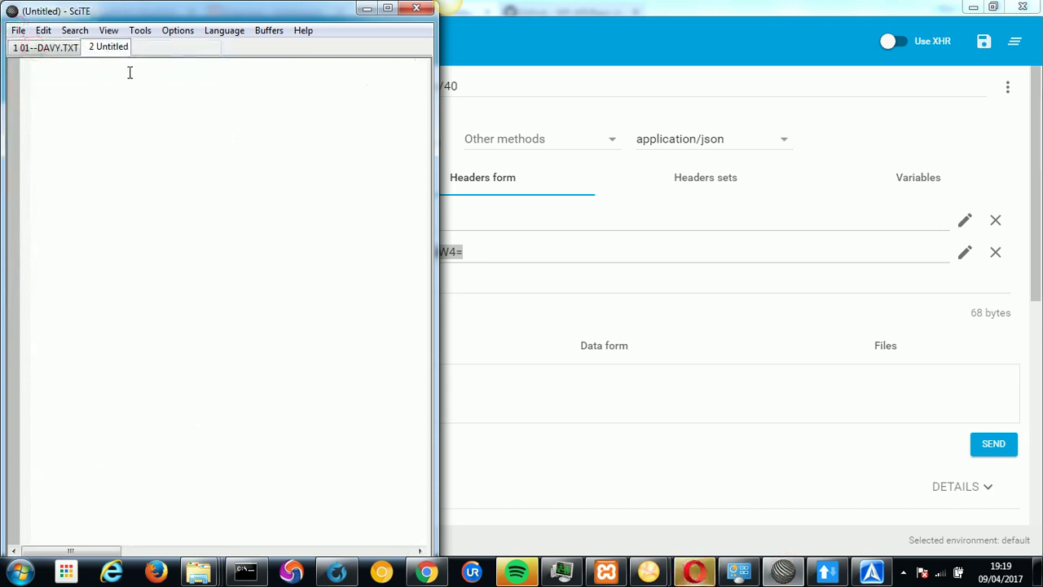
text(admin)
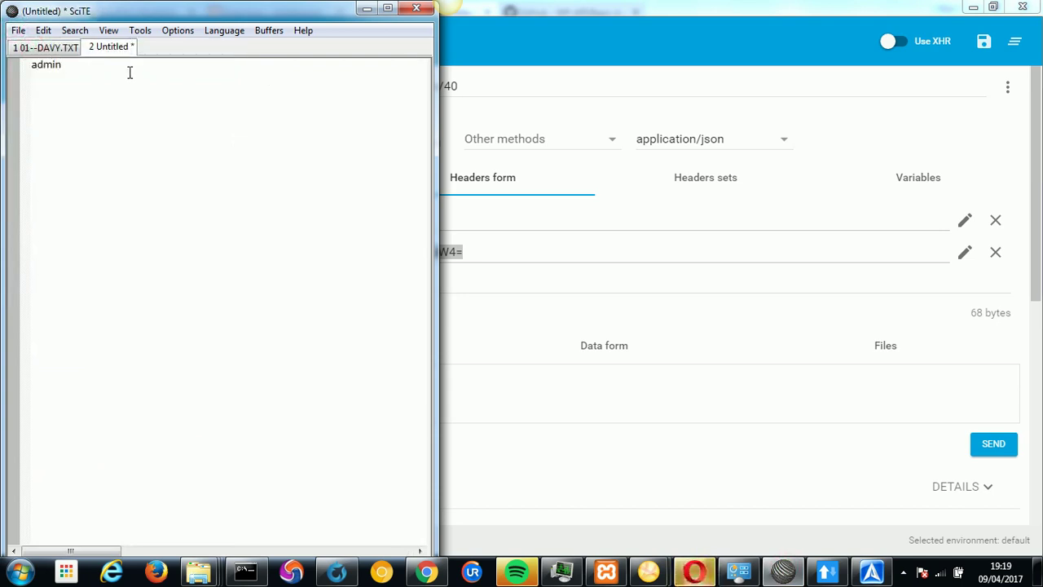
text(:admin)
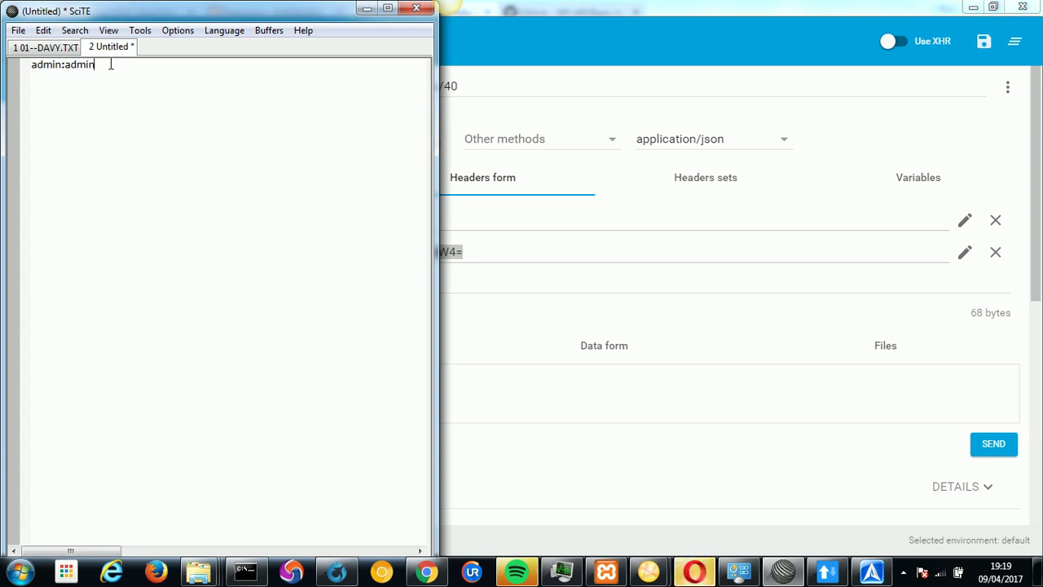
text(admin)
key(shift+Home)
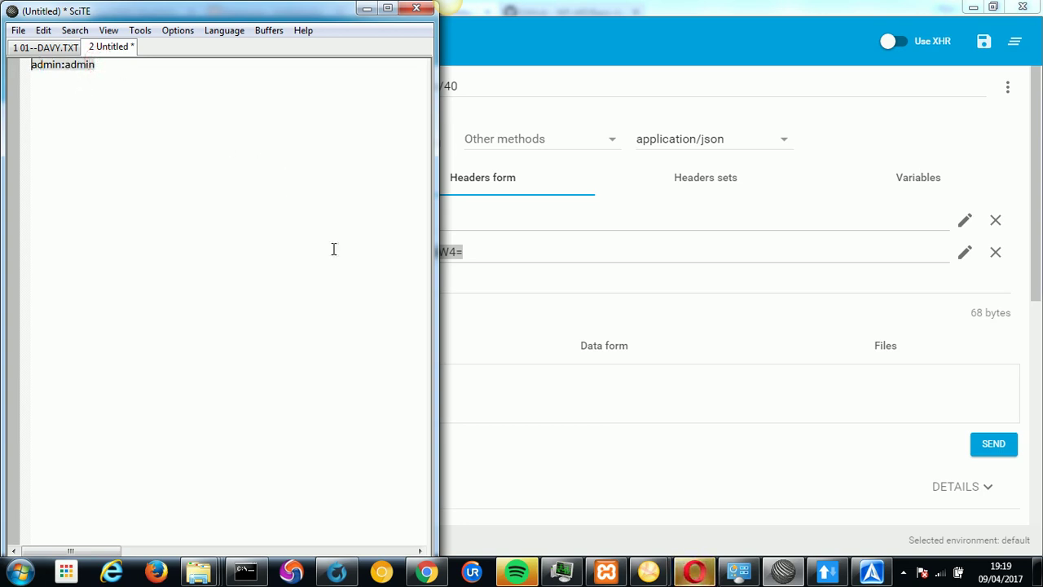
click(367, 8)
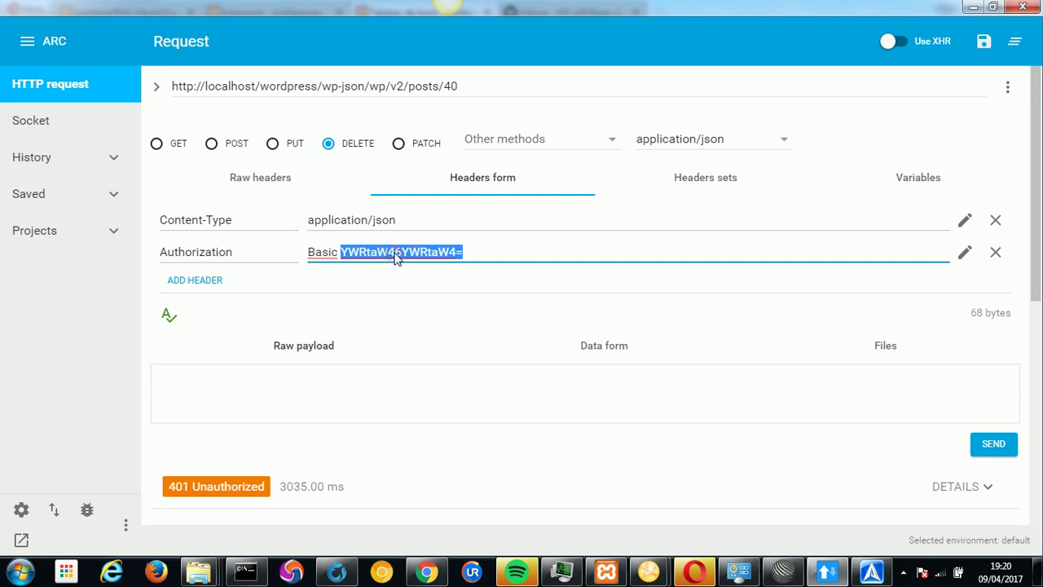
Resend the DELETE to posts/40 and confirm 200 OK with status "trash" in the JSON.
click(396, 254)
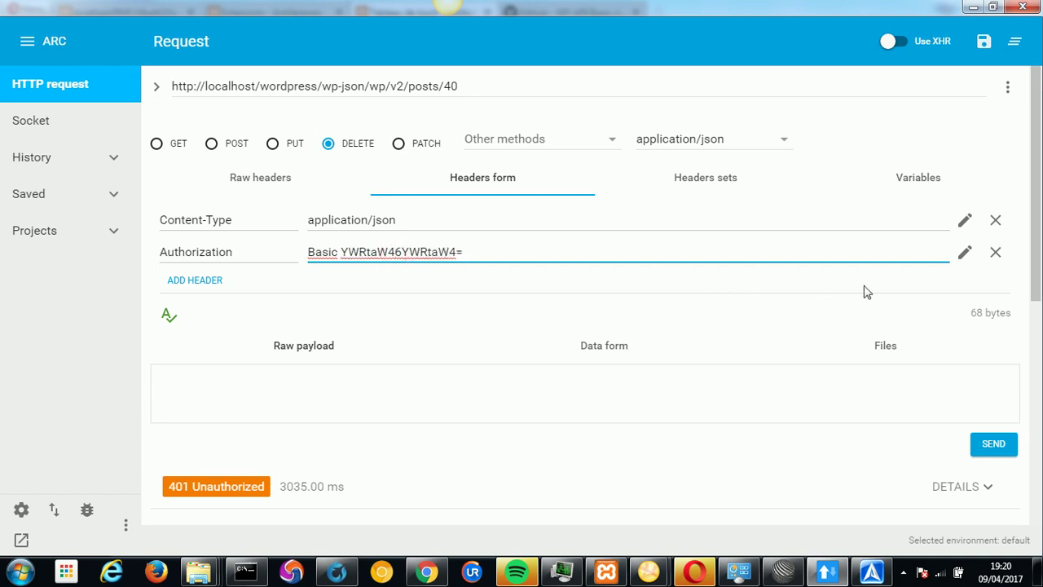
drag(1036, 298, 1033, 324)
click(1001, 397)
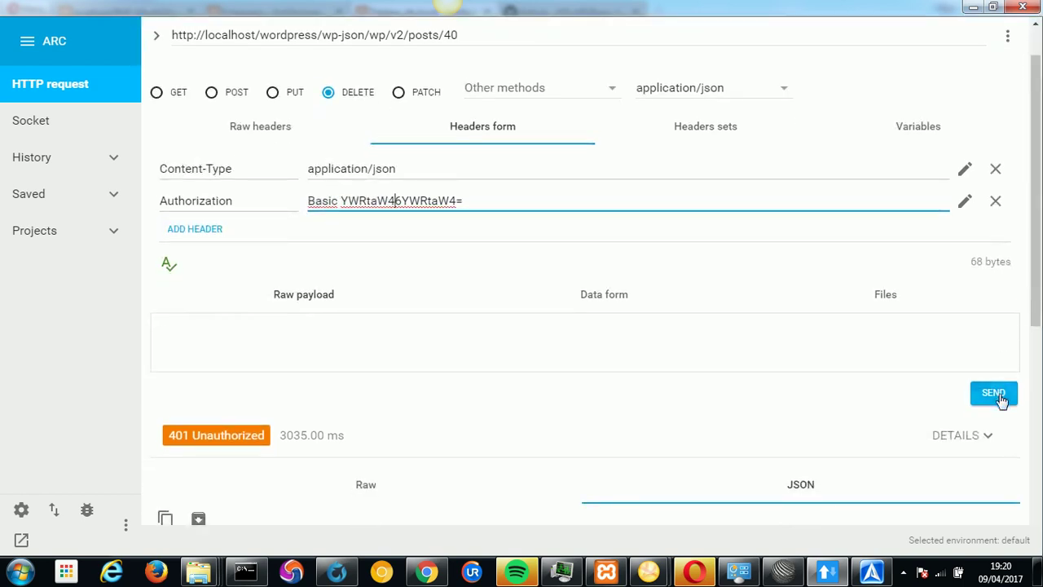
double_click(447, 35)
click(993, 394)
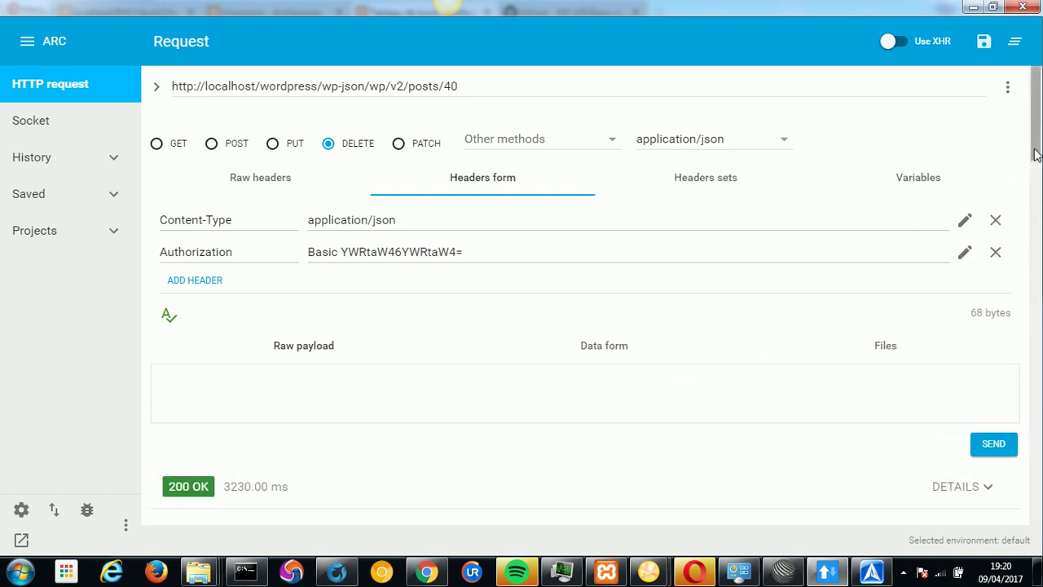
scroll(1037, 162, down, 1)
scroll(1037, 162, down, 3)
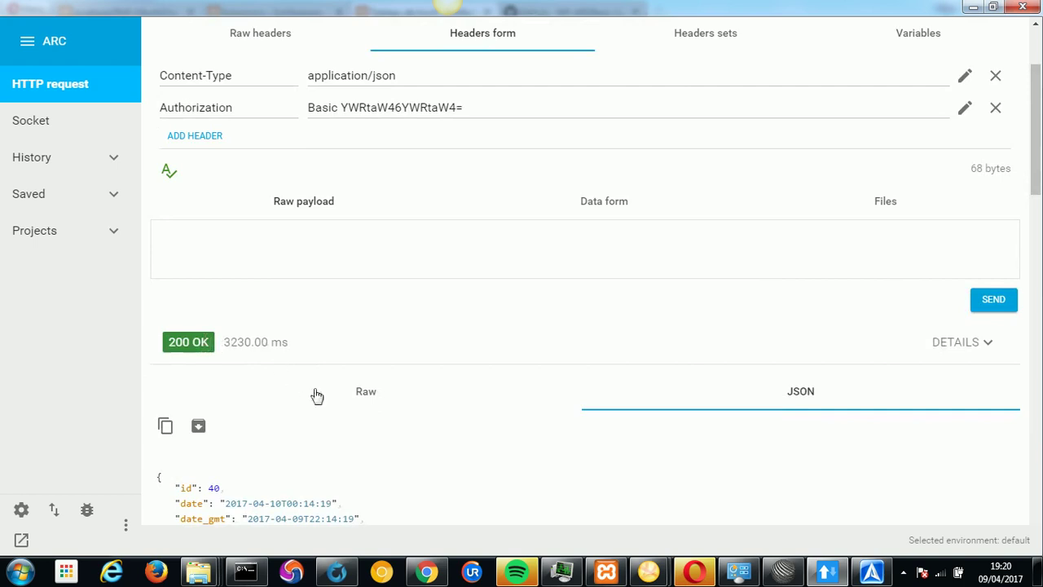
scroll(1031, 244, down, 5)
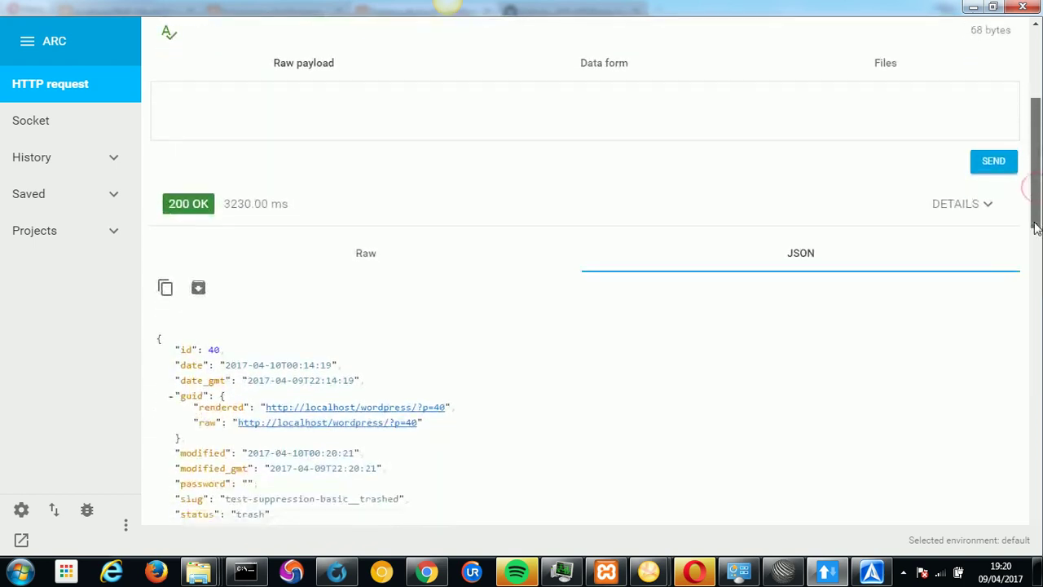
scroll(1035, 245, up, 5)
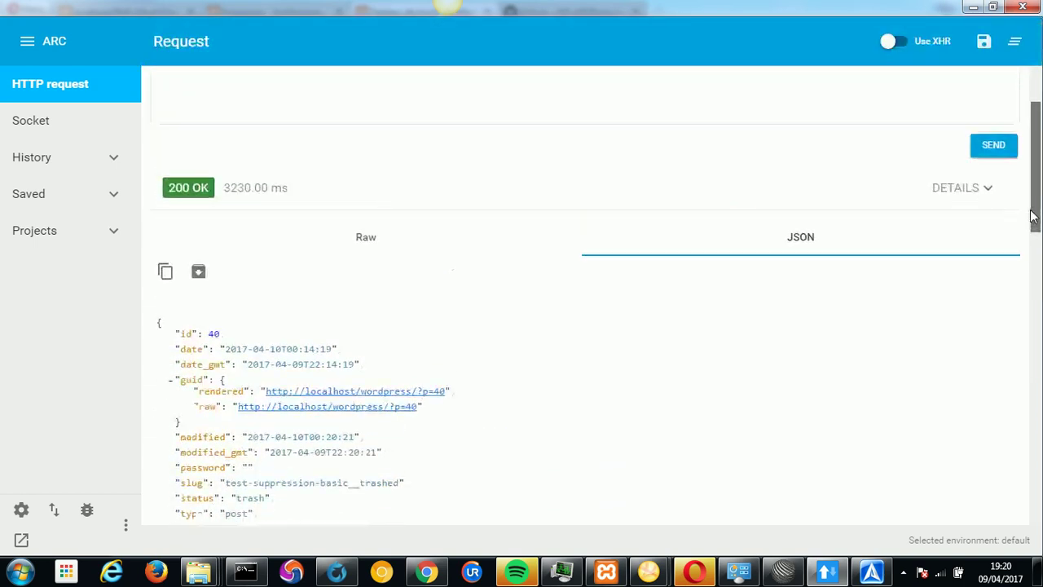
click(695, 573)
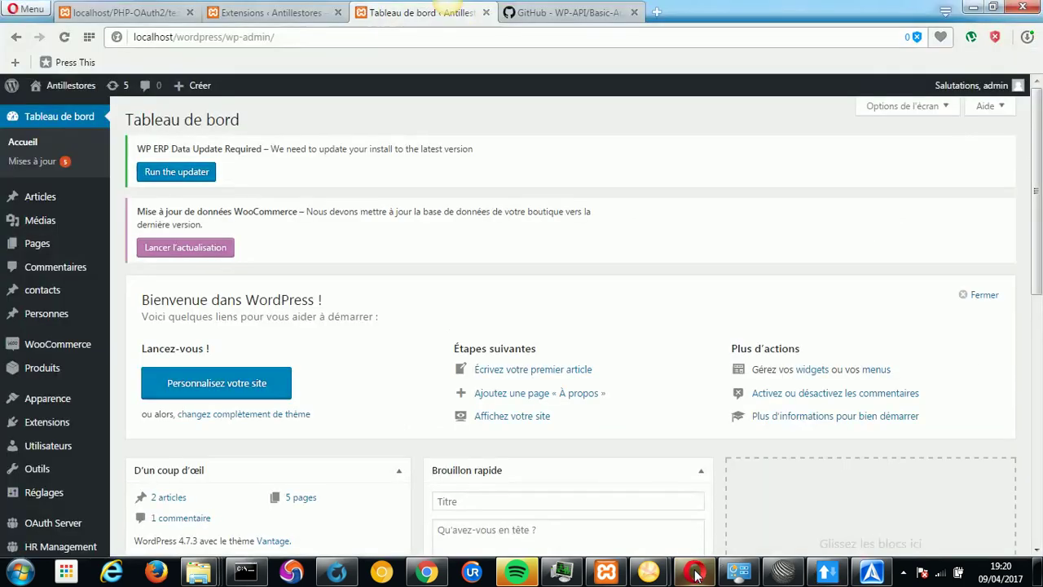
Open Extensions installées and locate the active JSON Basic Authentication plugin and its site link.
mouse_move(41, 428)
click(154, 425)
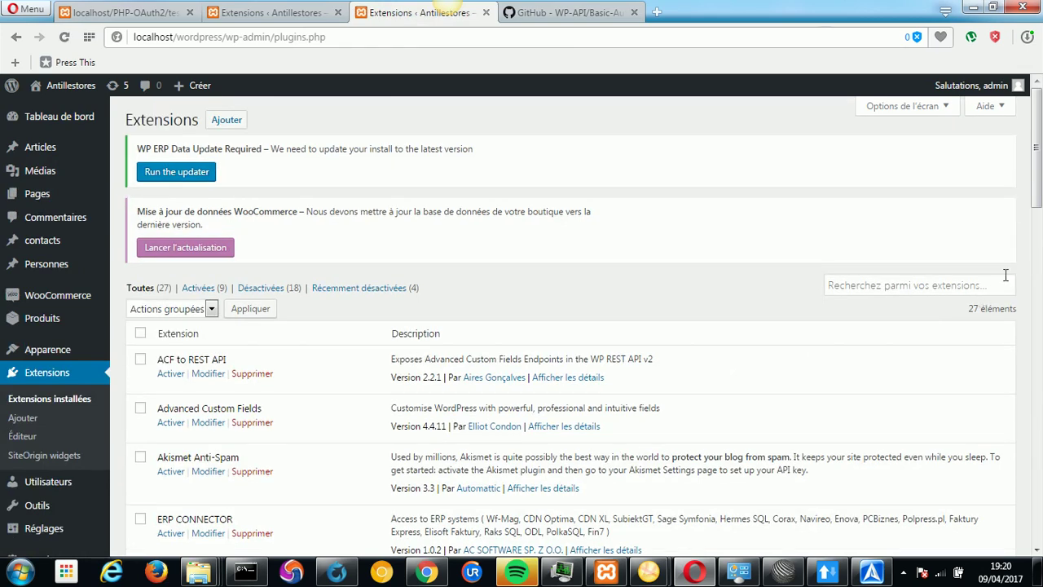
drag(1037, 206, 973, 342)
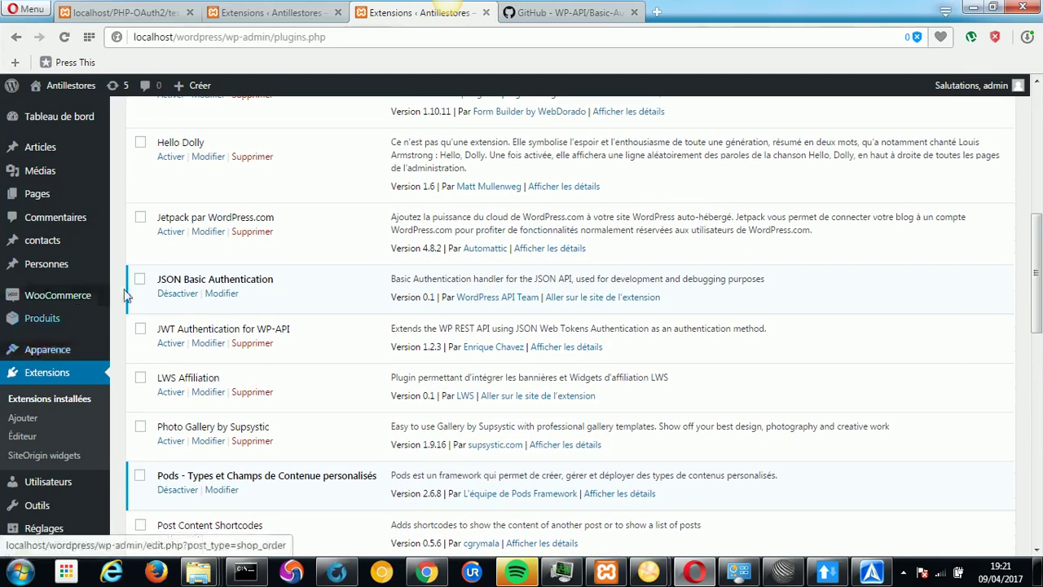
drag(277, 282, 160, 283)
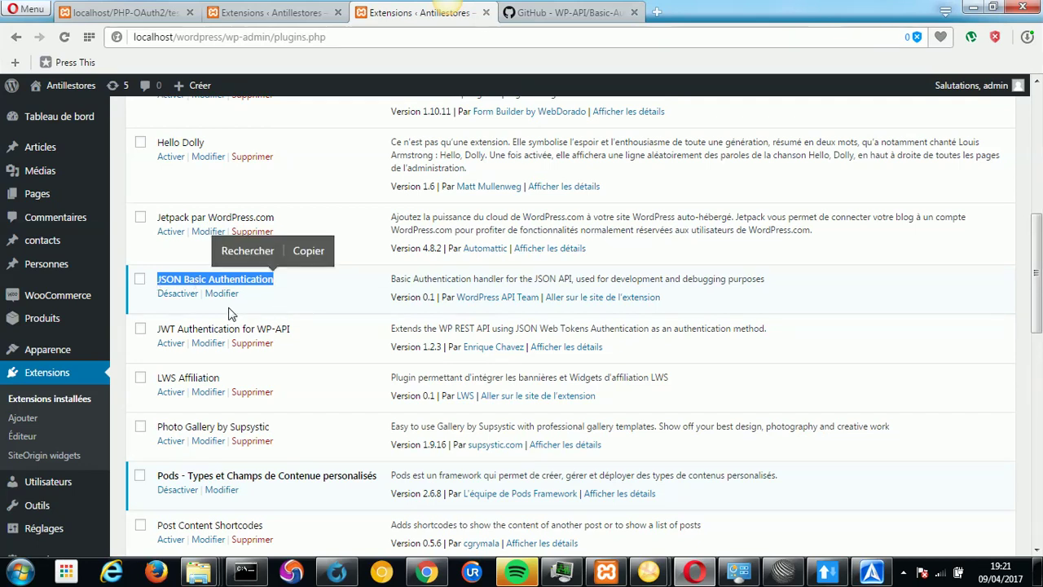
right_click(658, 291)
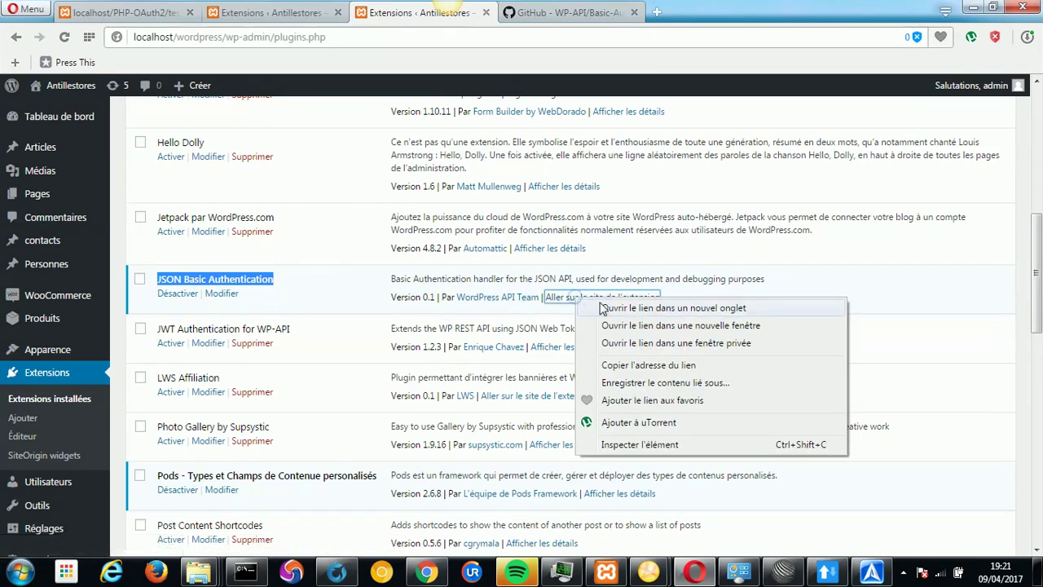
Open the plugin's WP-API/Basic-Auth GitHub page in a new tab and cancel the Download ZIP save.
click(709, 303)
click(596, 18)
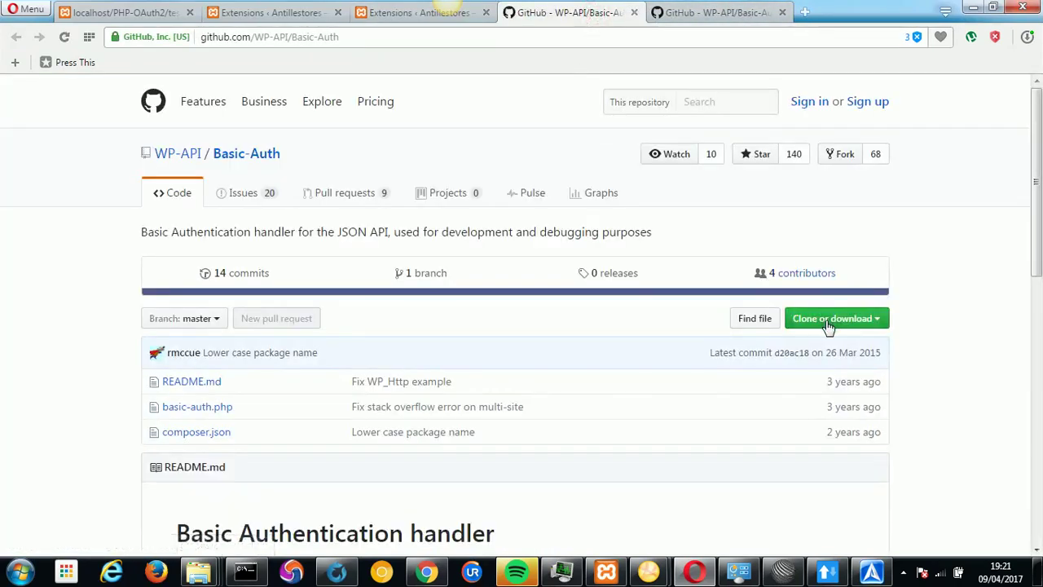
click(862, 325)
click(817, 444)
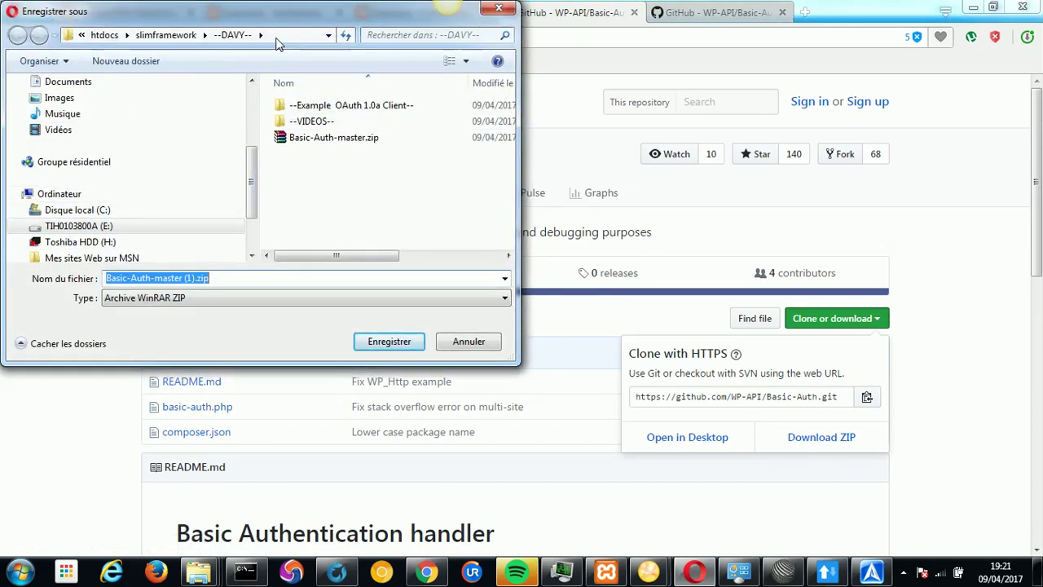
click(468, 341)
Retry Clone or download > Download ZIP and cancel the save dialog again.
mouse_move(204, 573)
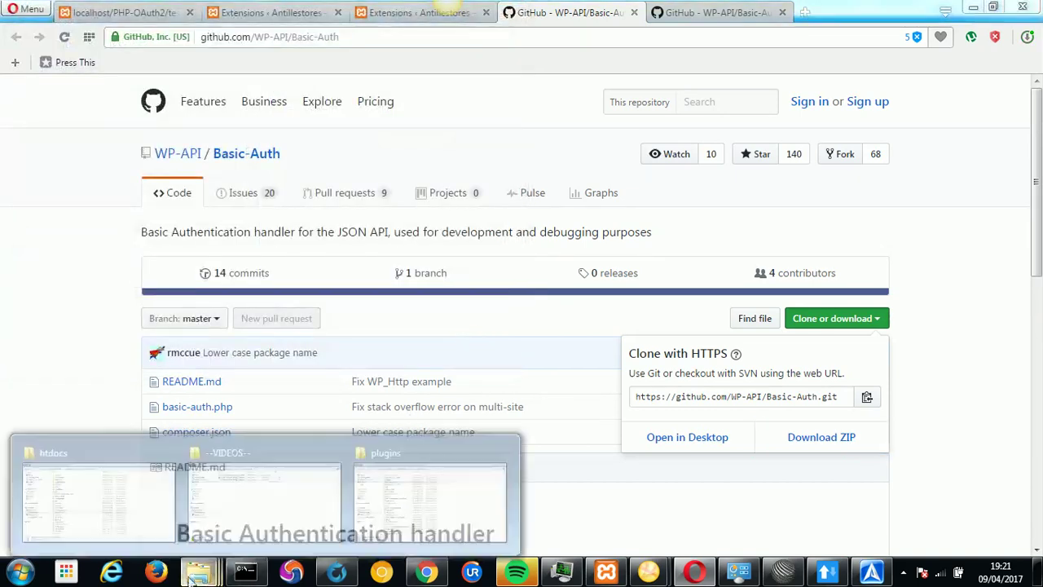
mouse_move(112, 500)
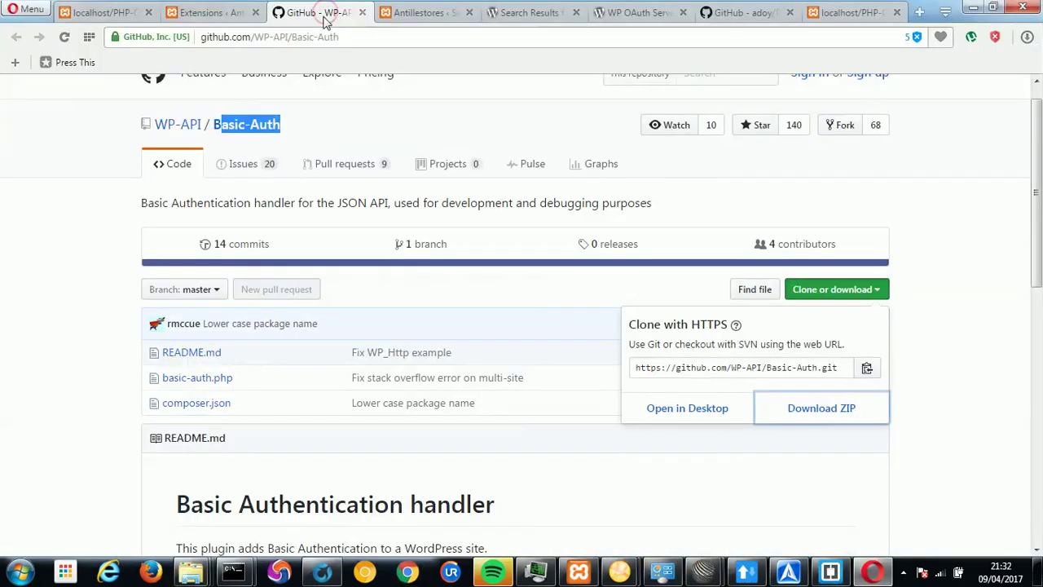
click(285, 128)
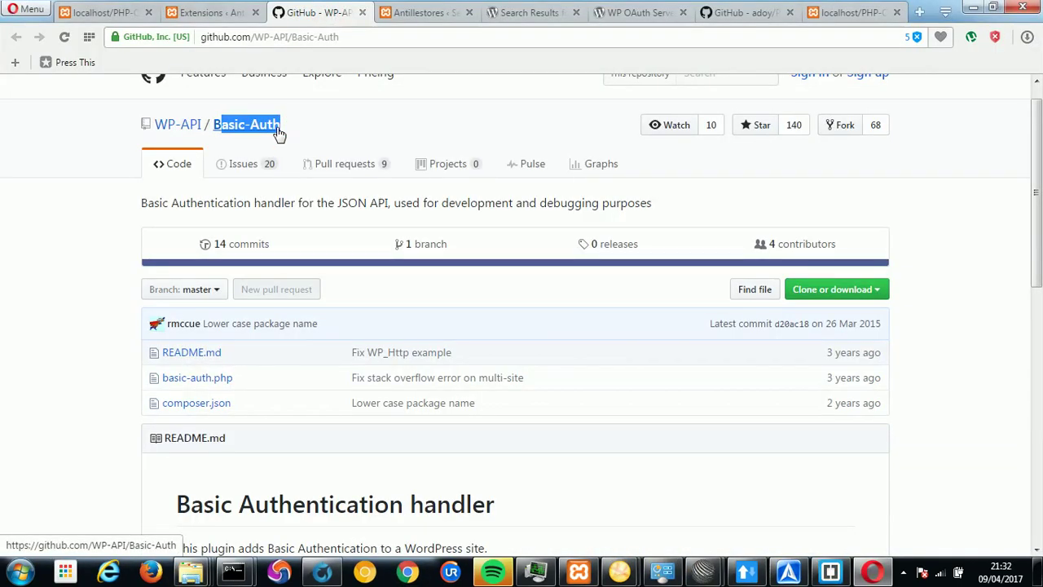
click(812, 290)
click(809, 412)
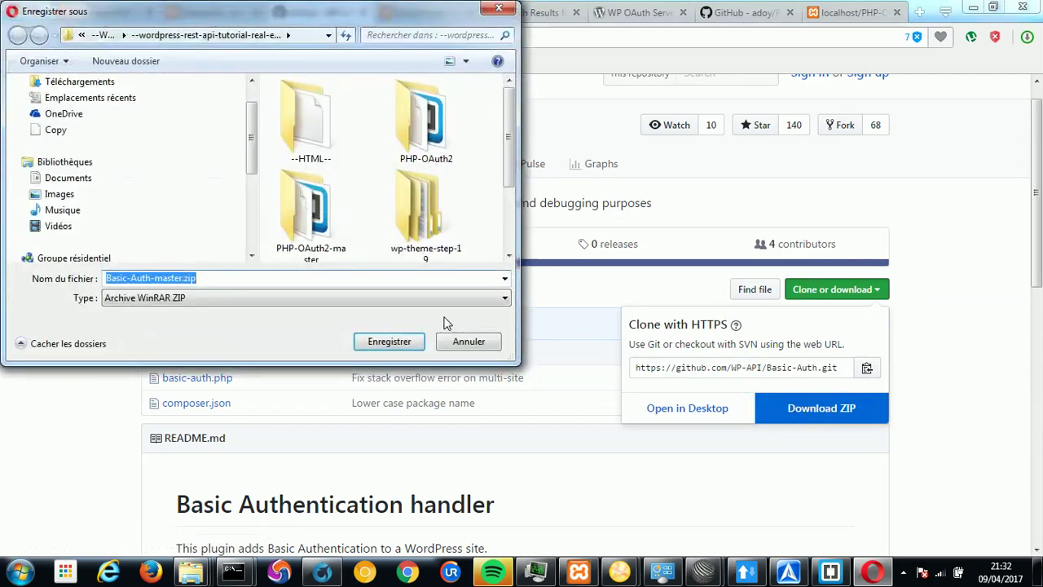
click(468, 341)
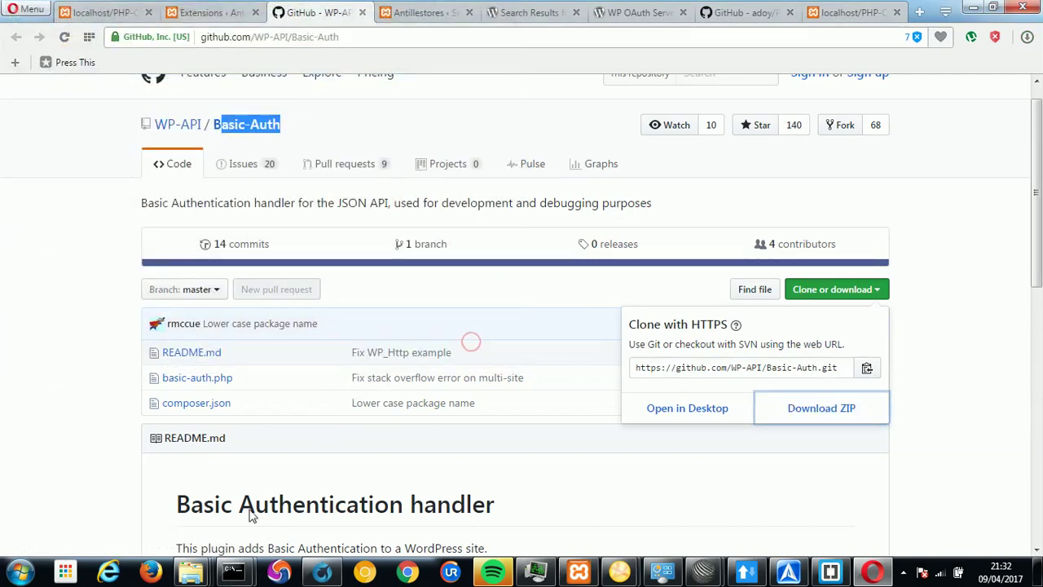
In the --DAVY-- folder, inspect the extracted Basic-Auth-master folder and copy it.
mouse_move(191, 572)
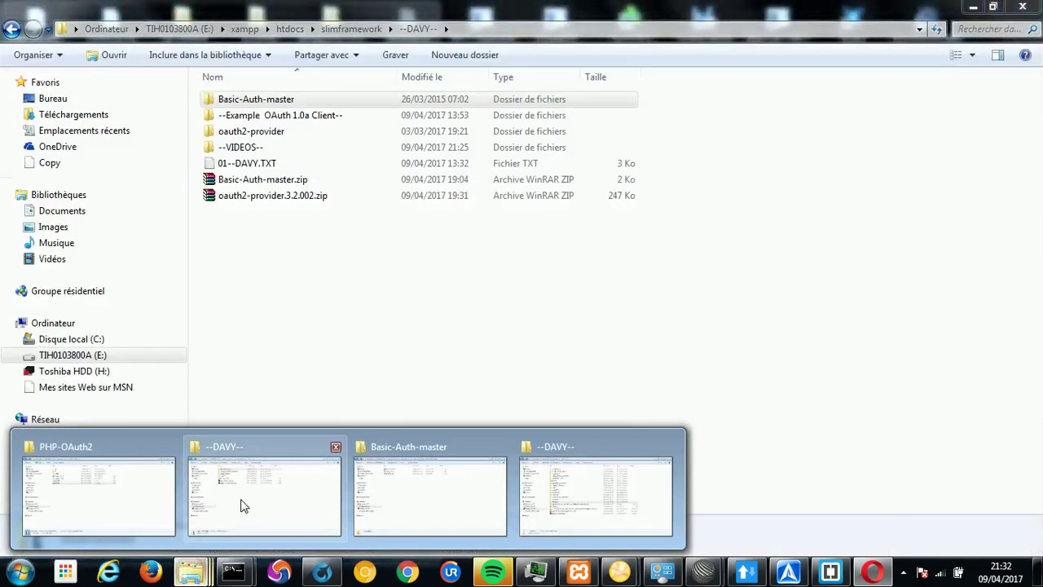
click(240, 501)
right_click(248, 183)
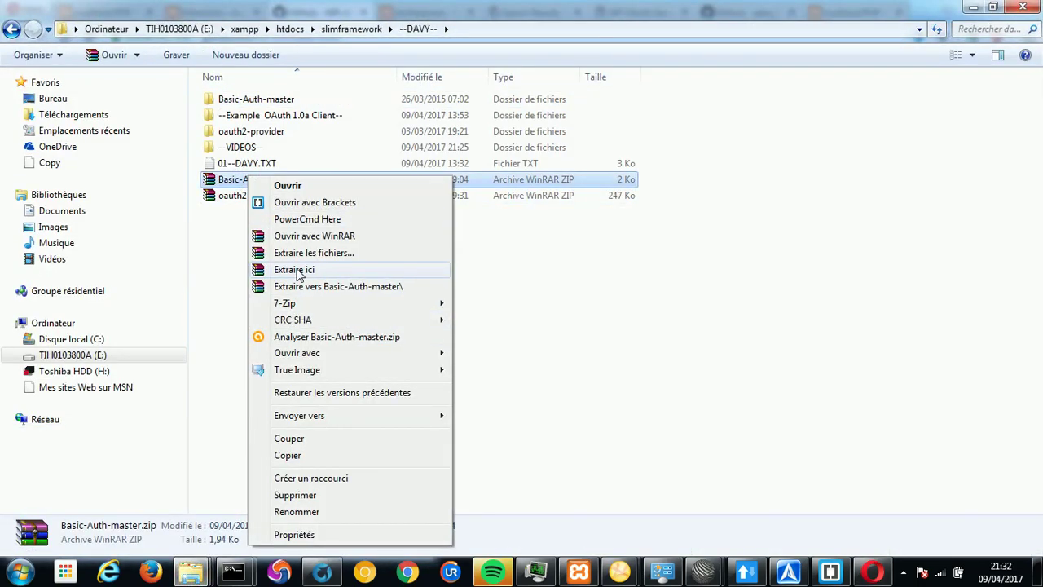
click(265, 100)
double_click(265, 100)
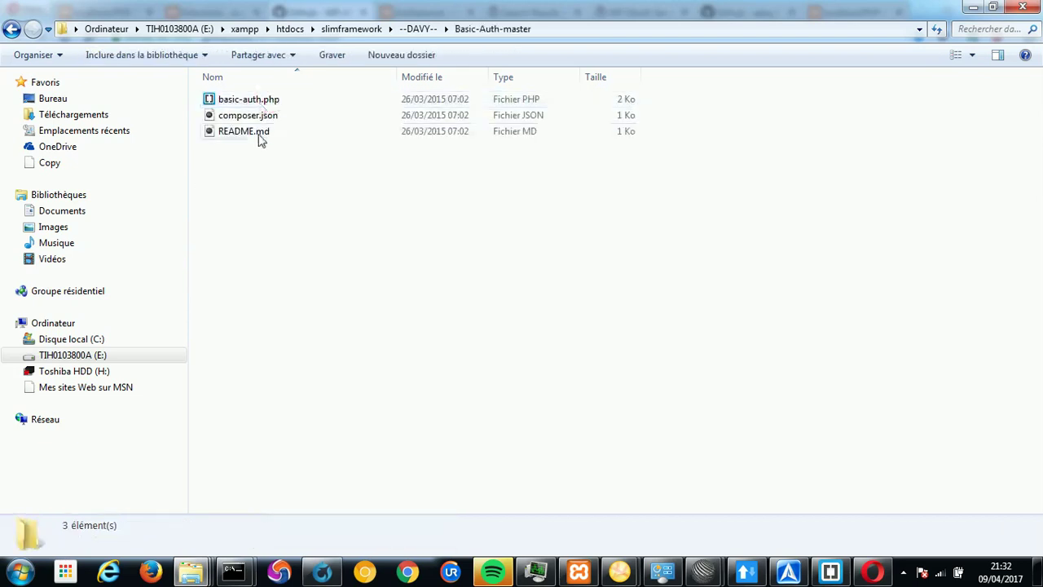
click(418, 28)
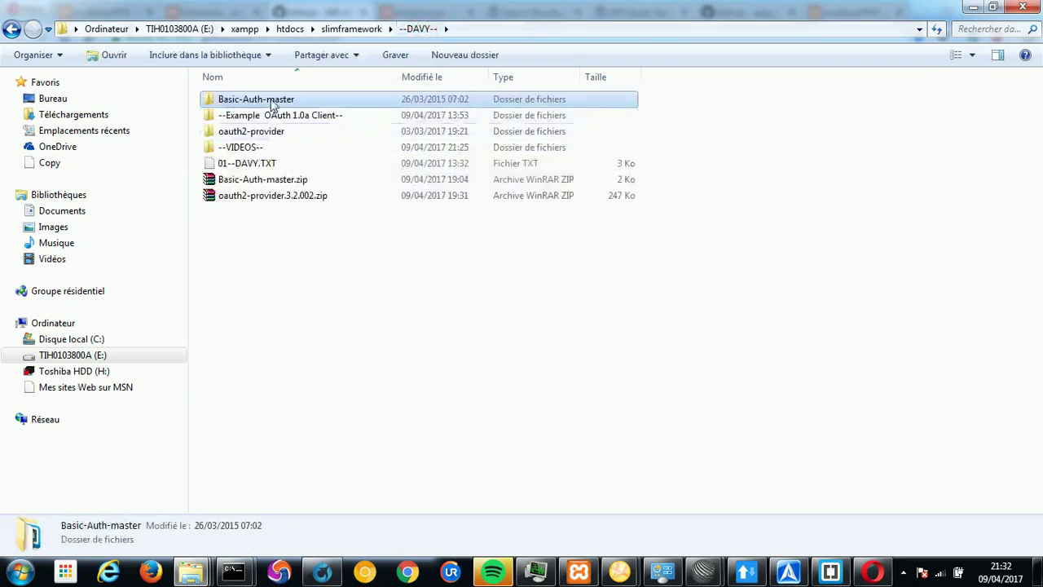
right_click(273, 104)
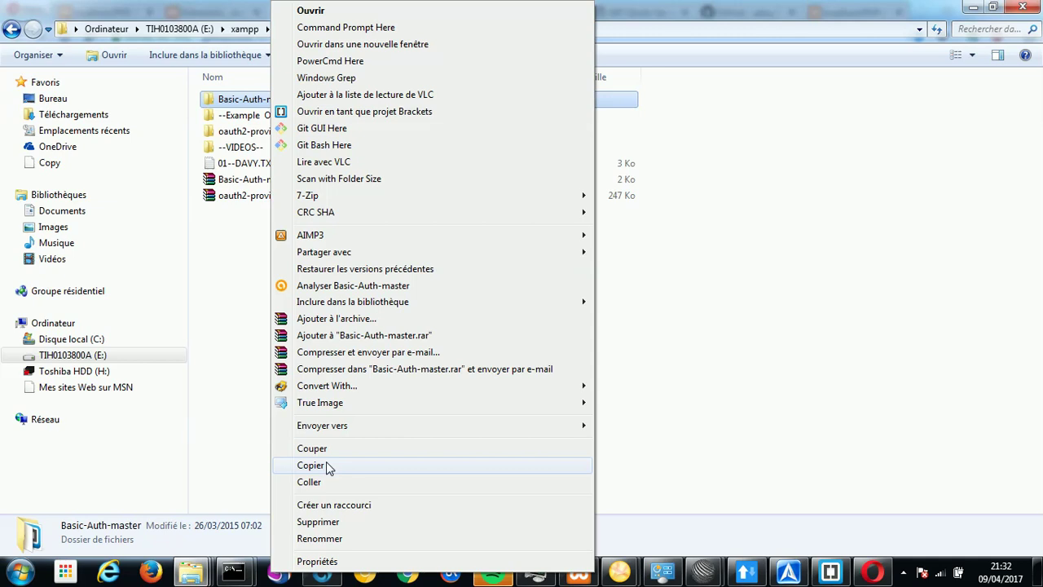
click(324, 465)
Confirm Basic-Auth-master sits in wordpress/wp-content/plugins, then return to the WordPress plugins page.
click(192, 571)
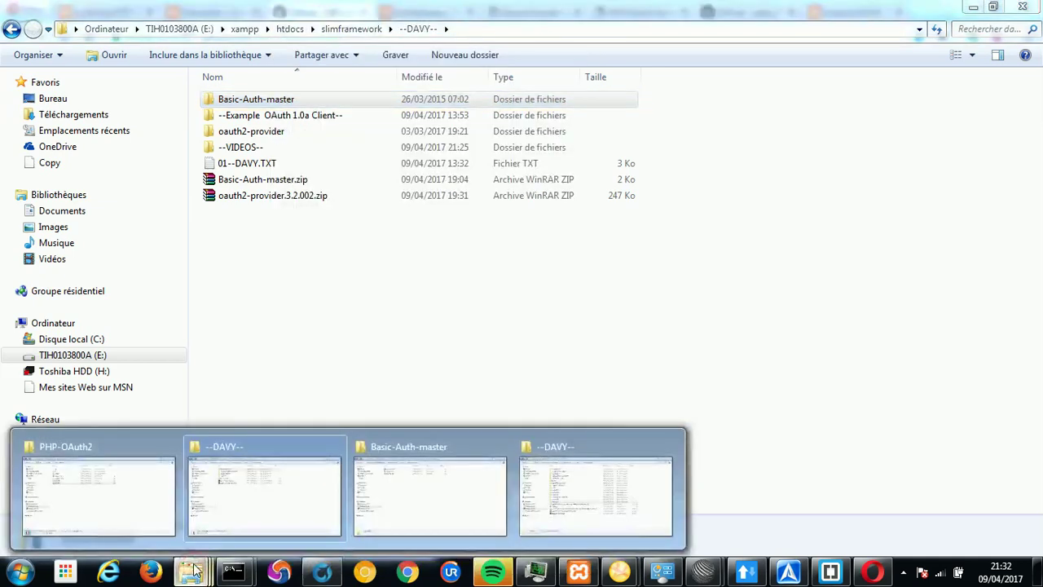
mouse_move(431, 498)
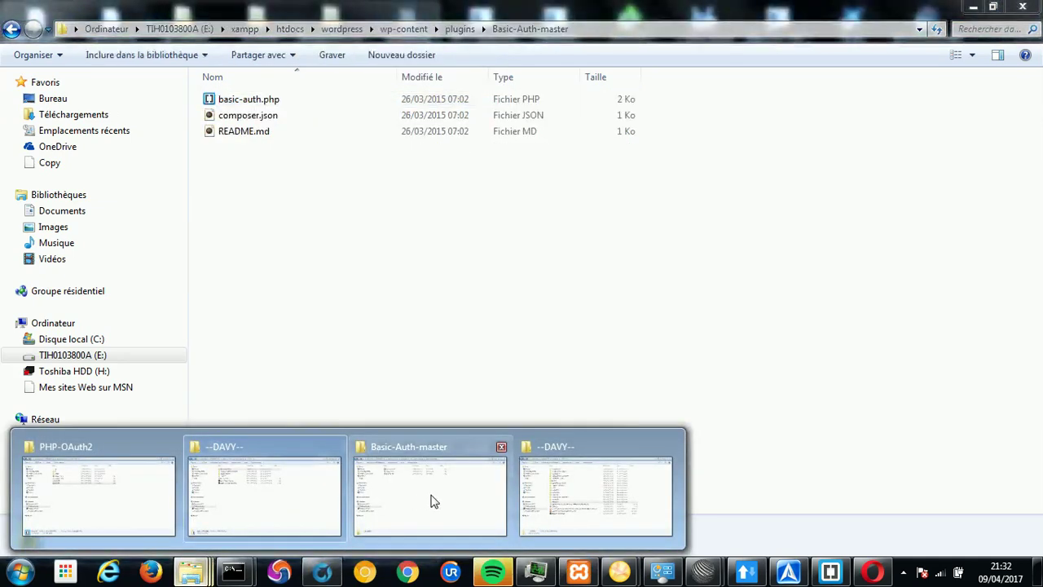
click(431, 499)
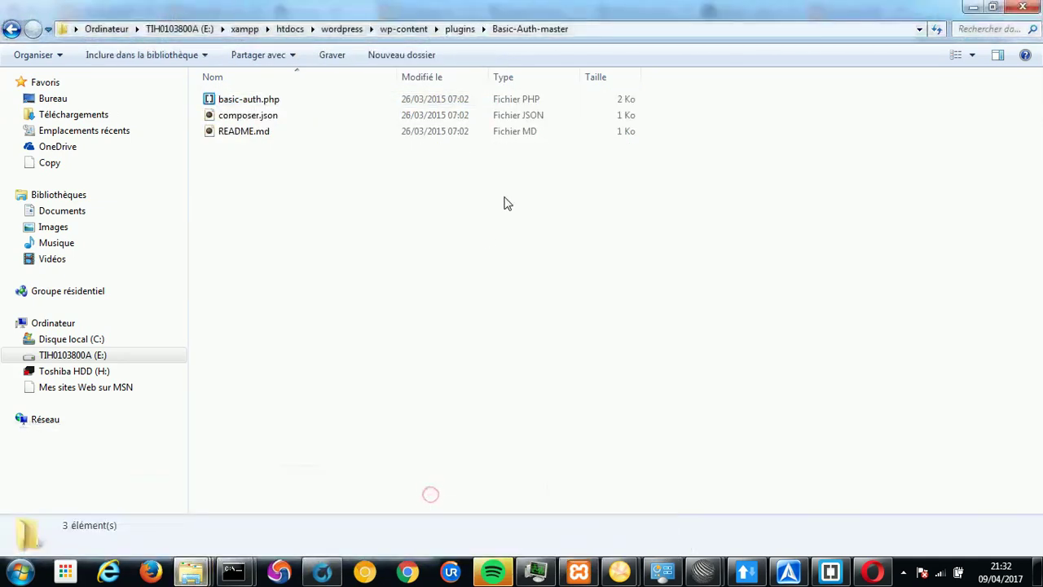
click(461, 30)
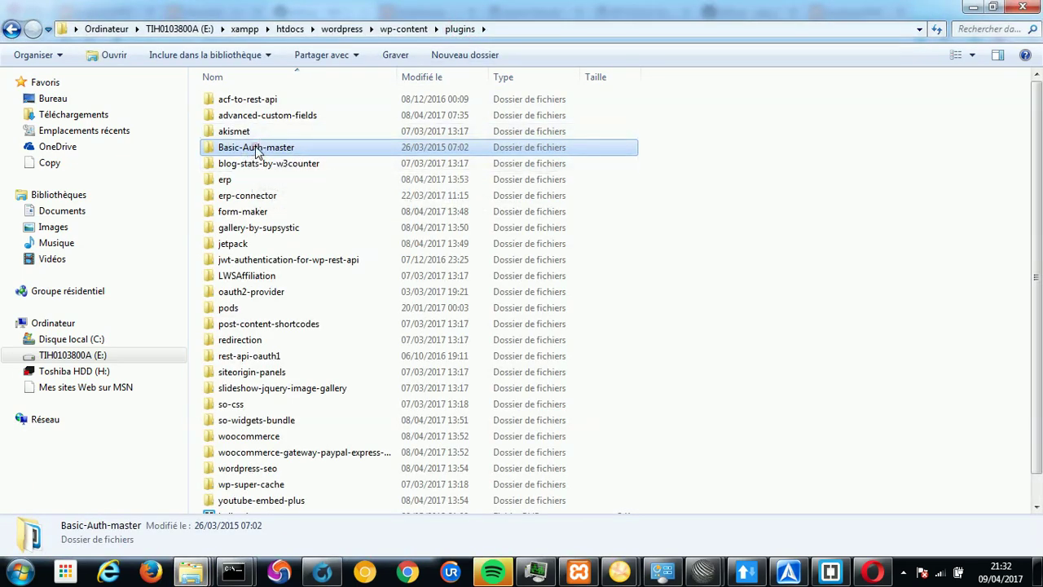
double_click(256, 147)
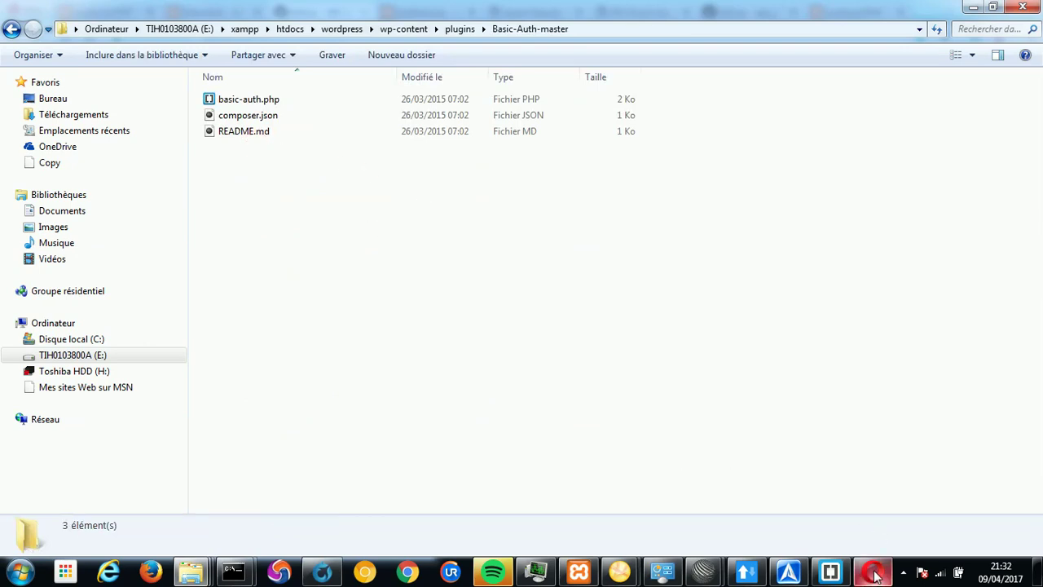
click(872, 570)
click(207, 13)
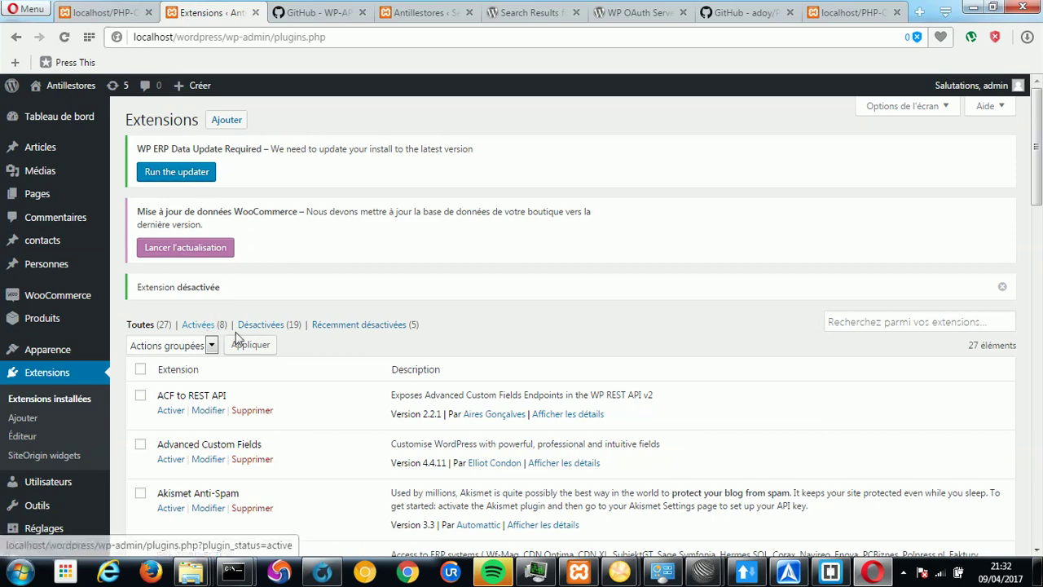
Find the inactive JSON Basic Authentication plugin in the list, then return to ARC.
drag(1034, 214, 1005, 503)
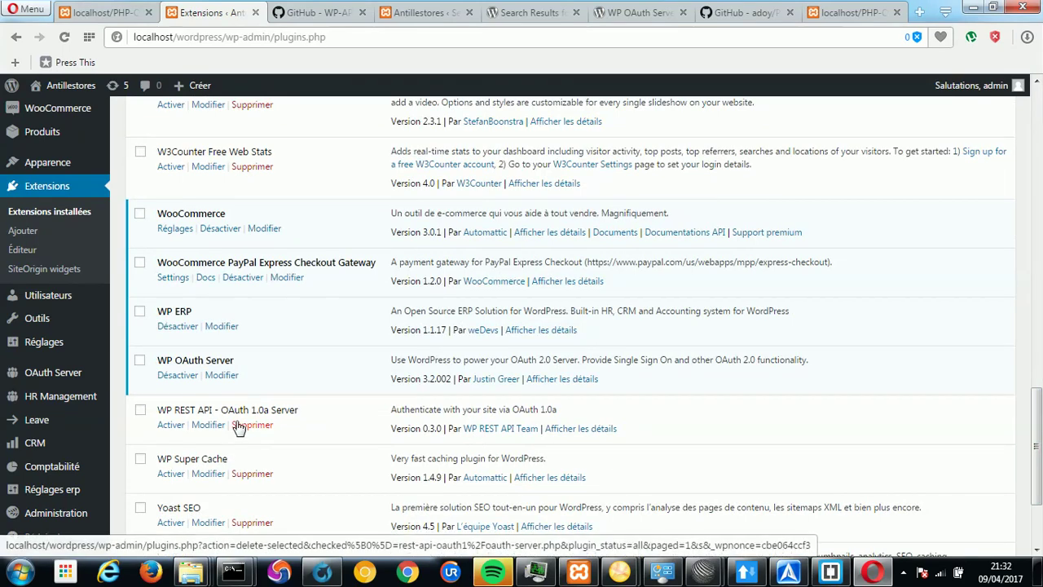
drag(1030, 423, 399, 259)
drag(281, 282, 162, 287)
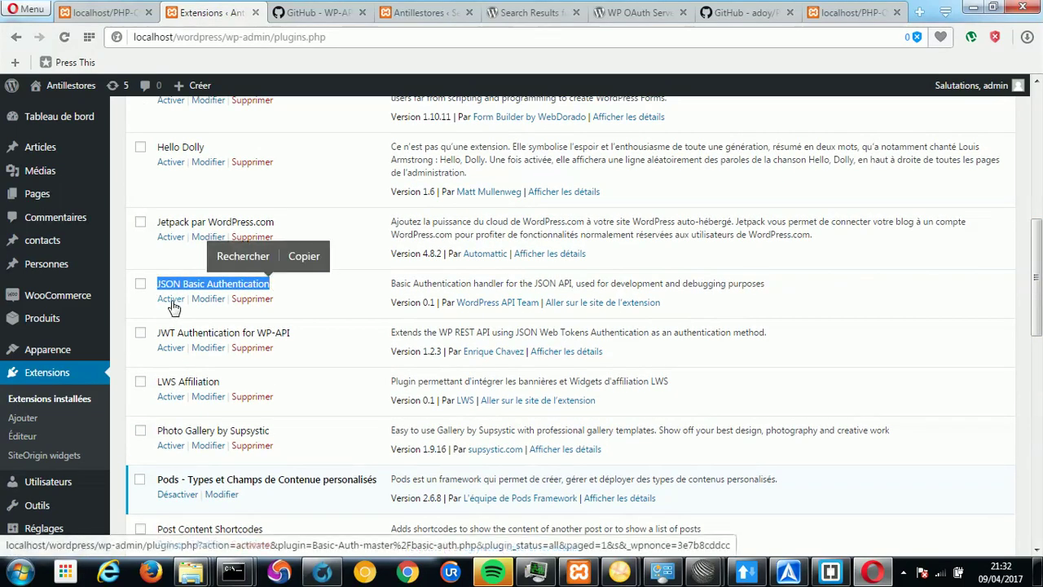
click(748, 573)
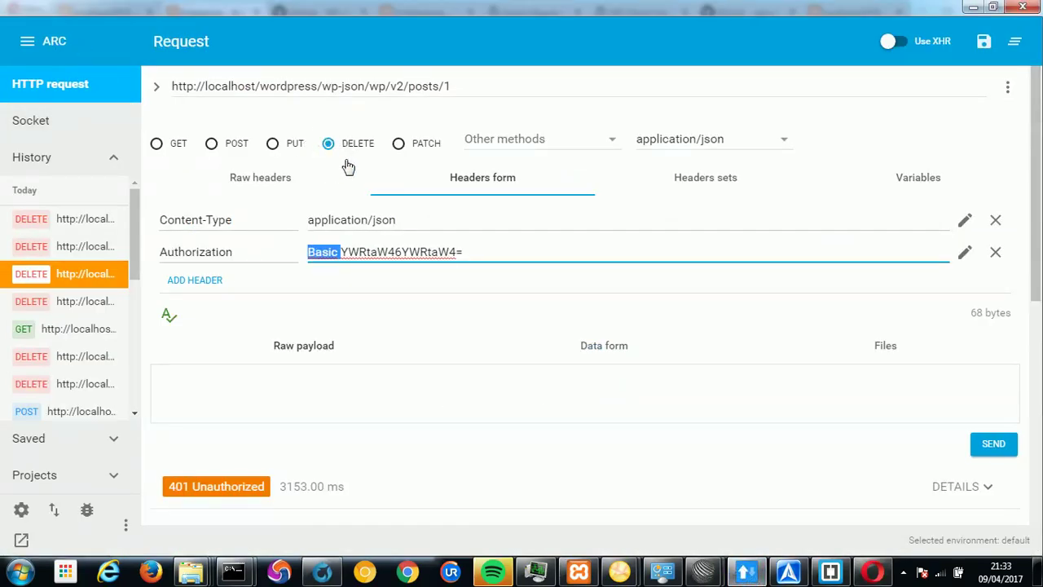
Set the posts/1 DELETE request's Authorization header to Basic with admin credentials.
click(455, 86)
double_click(447, 85)
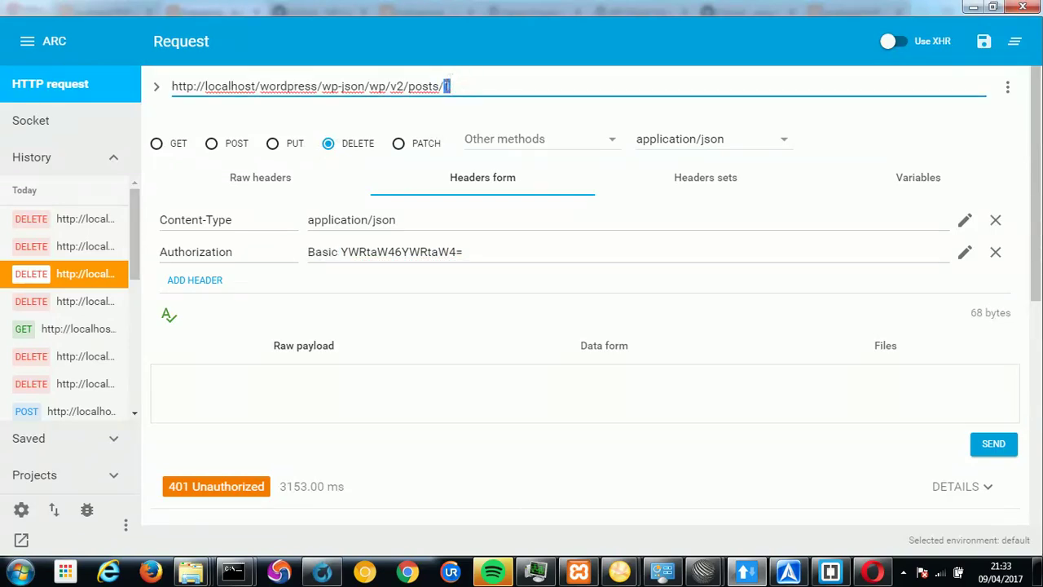
click(311, 251)
double_click(314, 251)
click(966, 254)
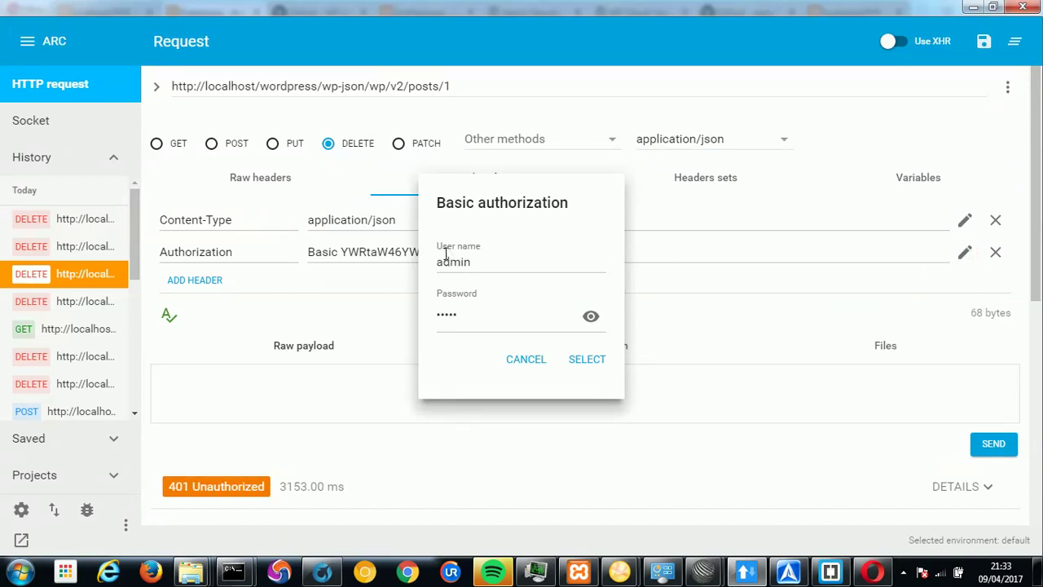
click(579, 365)
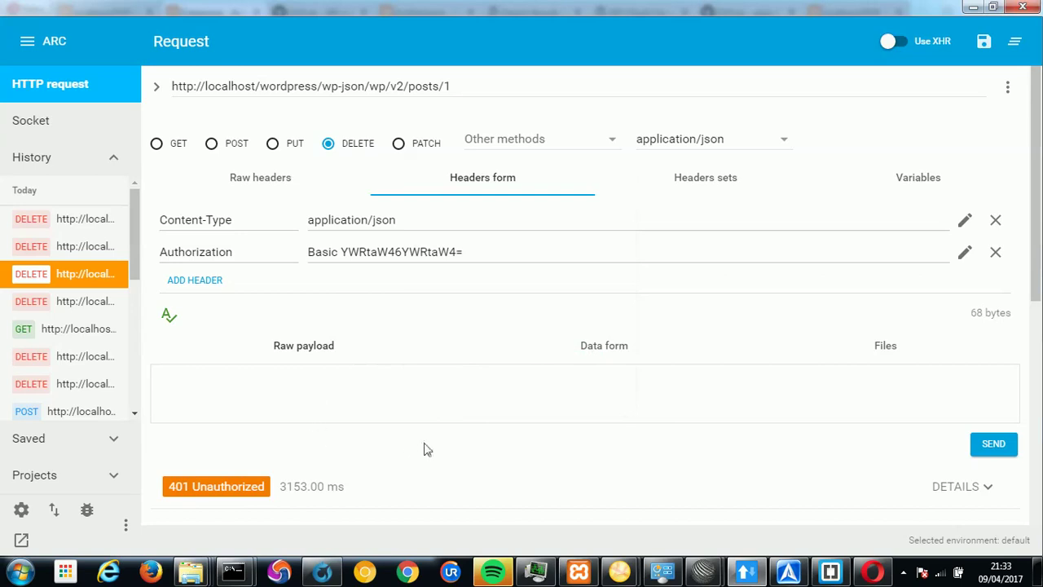
Send the DELETE, note the 401 rest_cannot_delete error, then activate JSON Basic Authentication.
click(1001, 450)
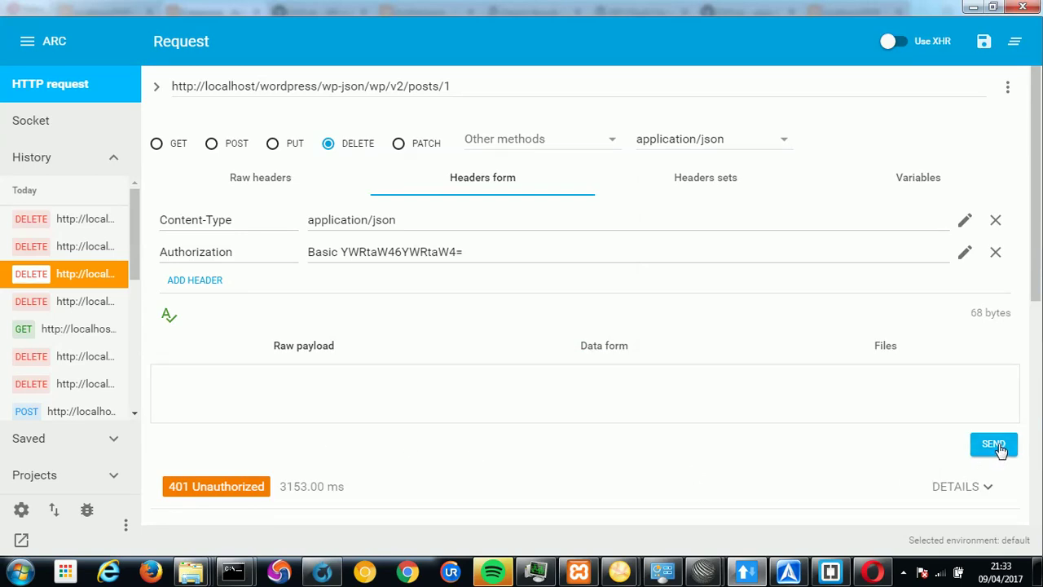
click(1001, 451)
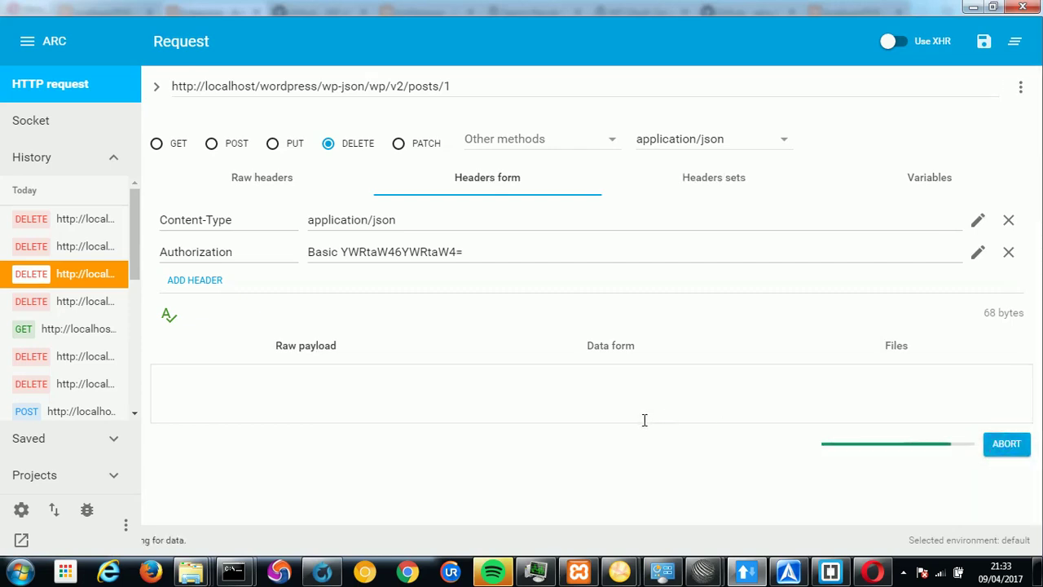
drag(171, 488, 265, 486)
scroll(180, 405, down, 4)
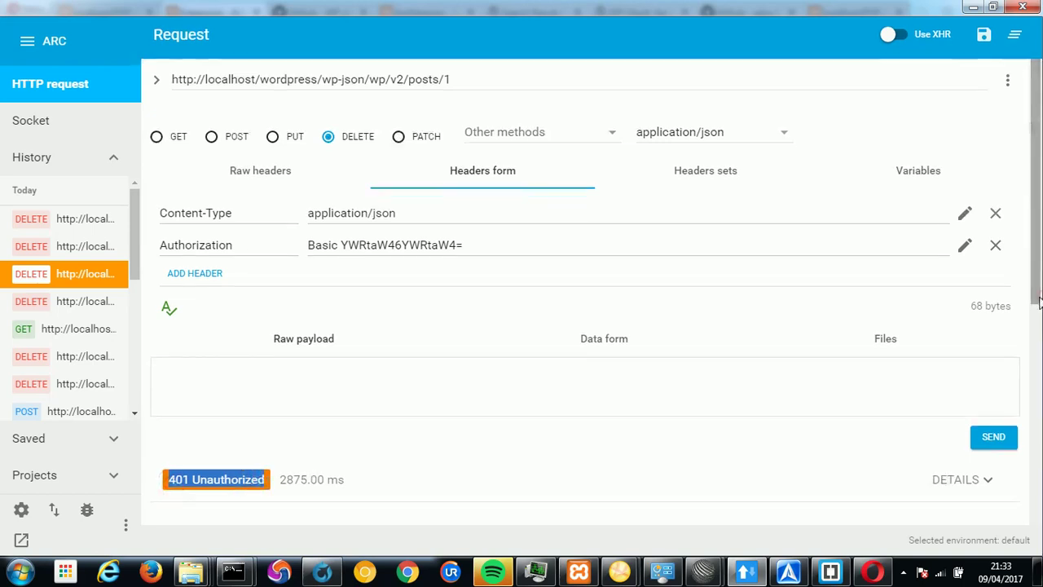
drag(242, 340, 595, 342)
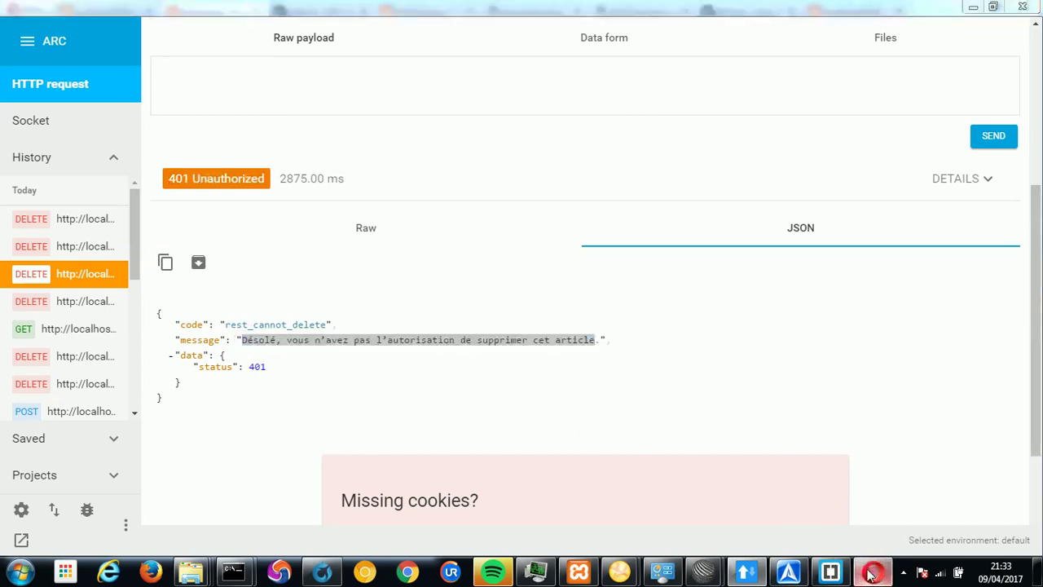
click(873, 572)
click(172, 299)
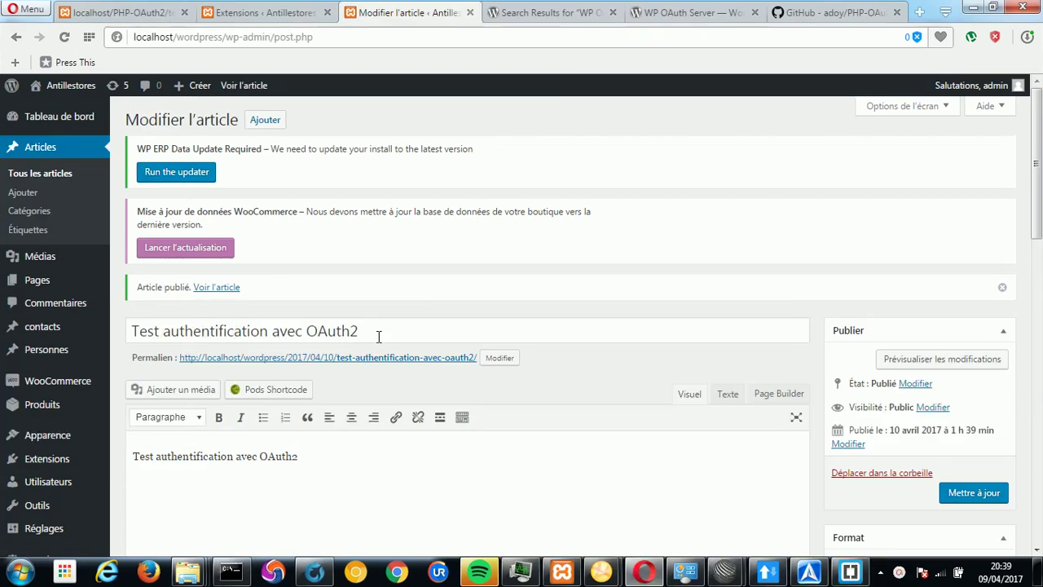
Select the post title and 'OAuth2' in the body, then reload Extensions installées.
key(shift+Left)
key(shift+Left)
key(shift+Left)
key(shift+Left)
key(shift+Left)
key(shift+Left)
key(shift+Left)
key(shift+Left)
key(shift+Left)
key(shift+Left)
key(shift+Left)
key(shift+Left)
key(shift+Left)
key(shift+Left)
key(shift+Left)
key(shift+Left)
key(shift+Left)
key(shift+Left)
key(shift+Left)
key(shift+Left)
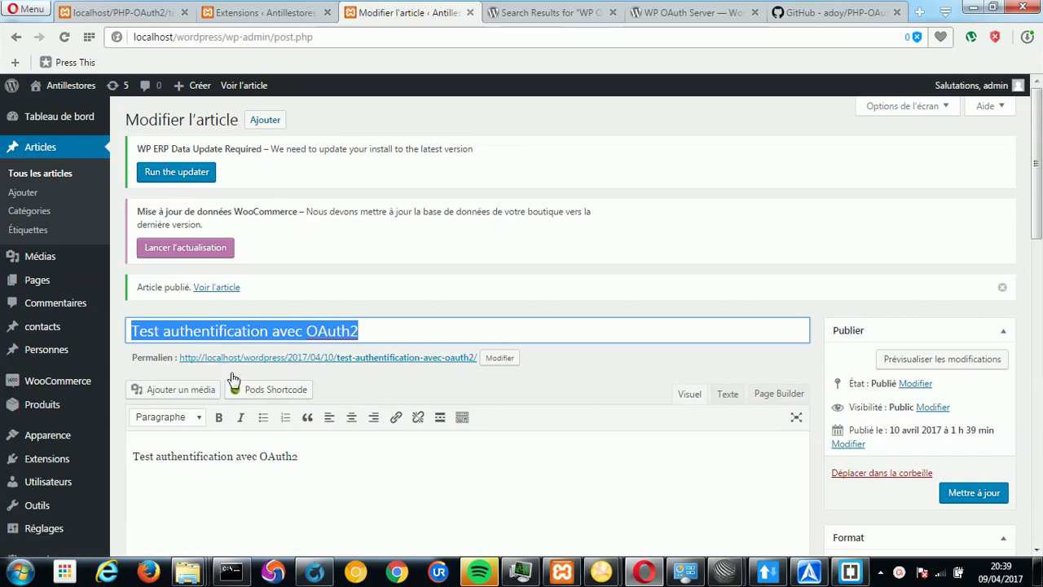
double_click(272, 455)
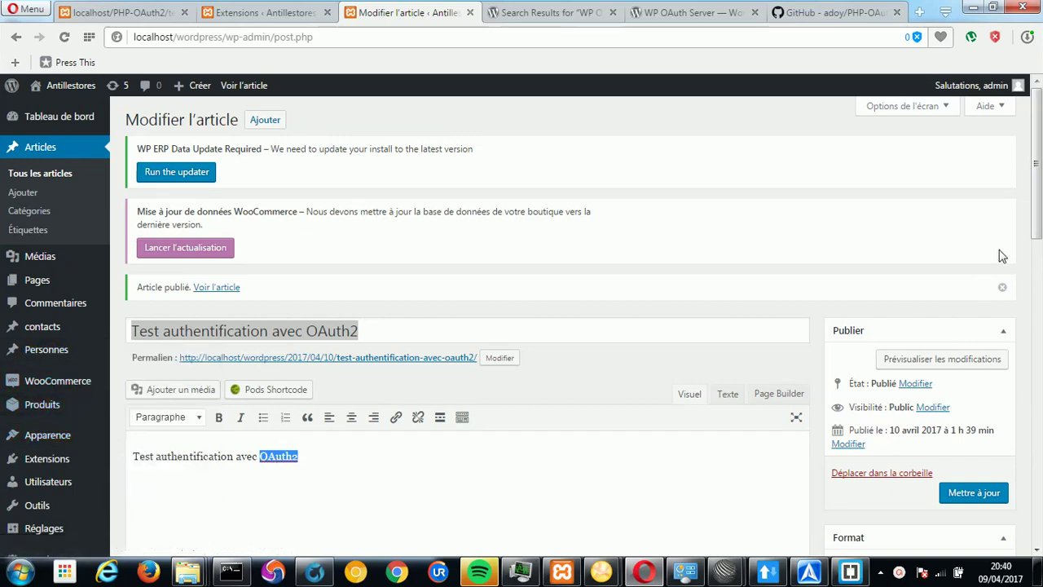
drag(1034, 228, 1025, 320)
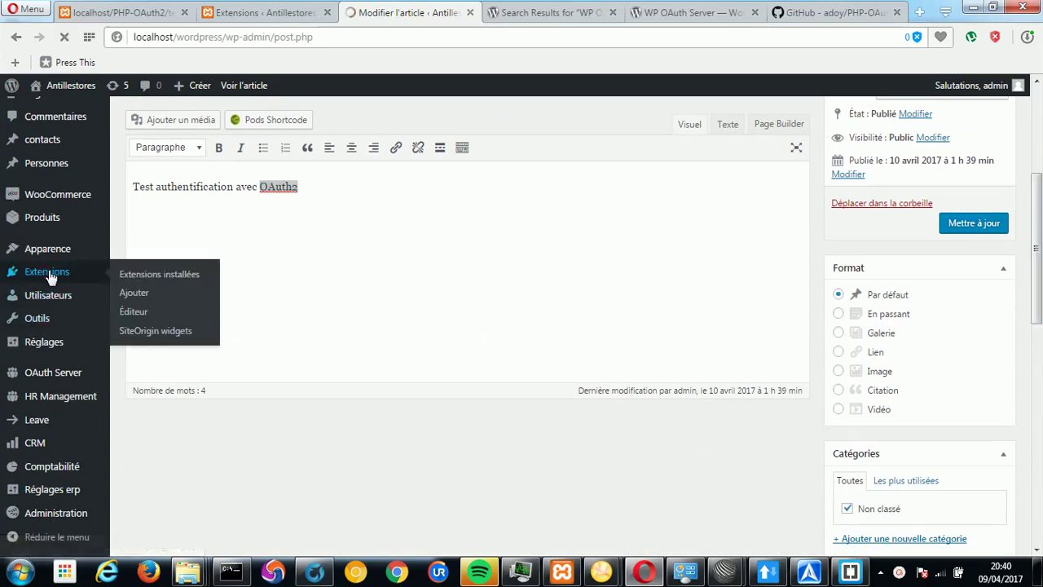
click(163, 281)
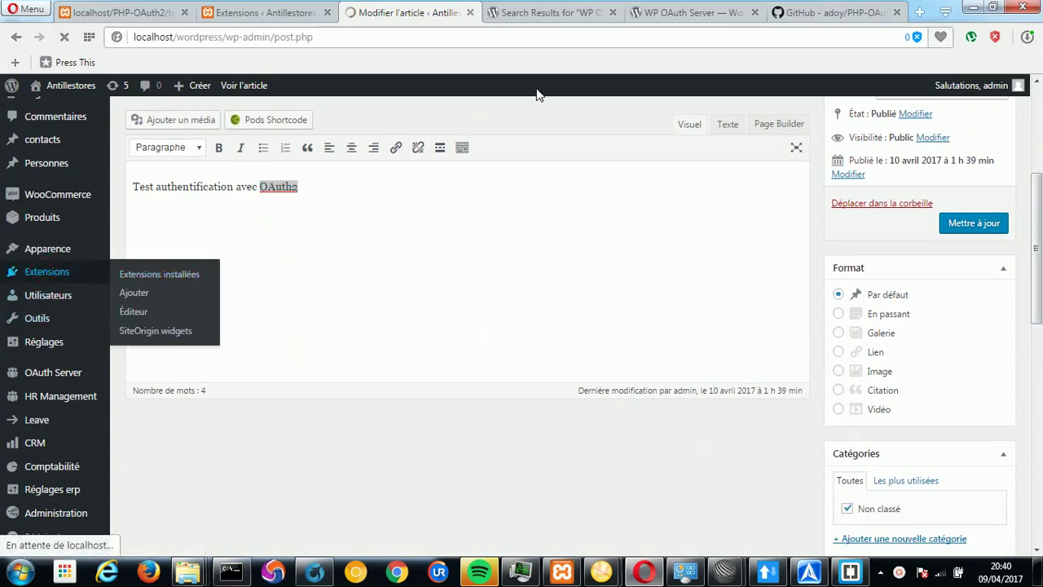
click(552, 13)
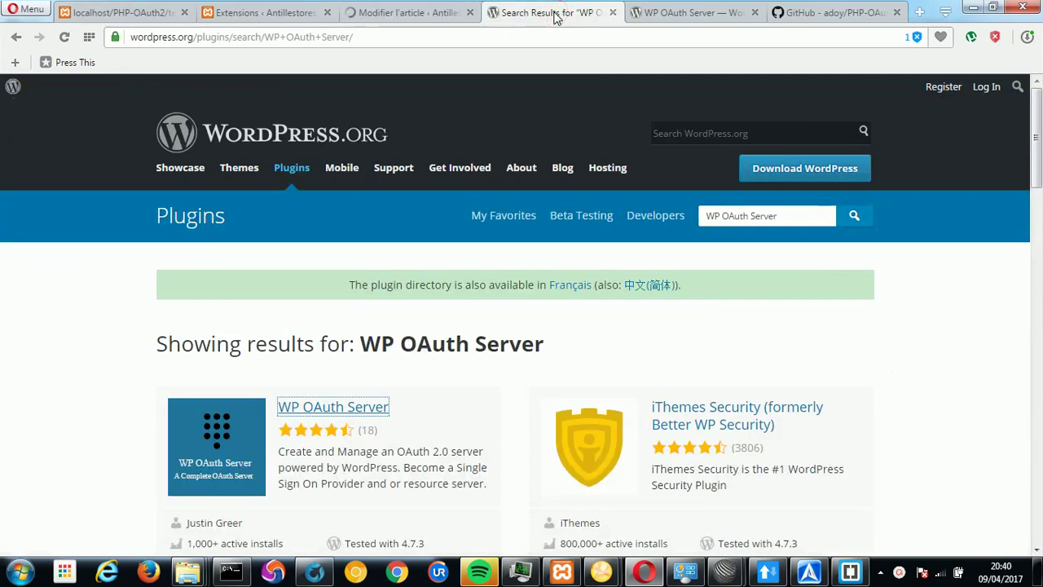
Review the WP OAuth Server search result, open its plugin page, and cancel the duplicate download.
drag(380, 37, 109, 37)
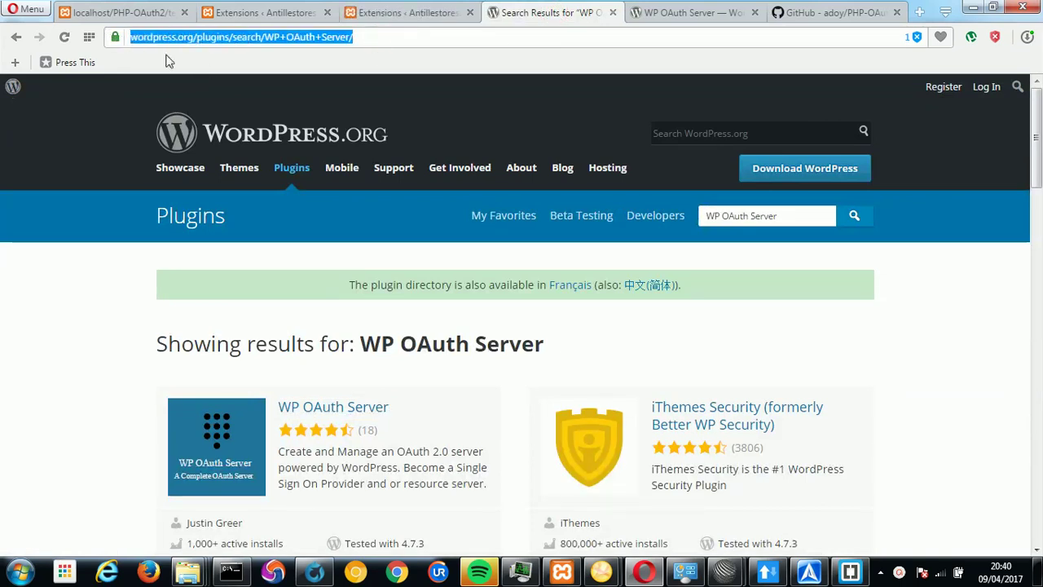
drag(363, 344, 544, 346)
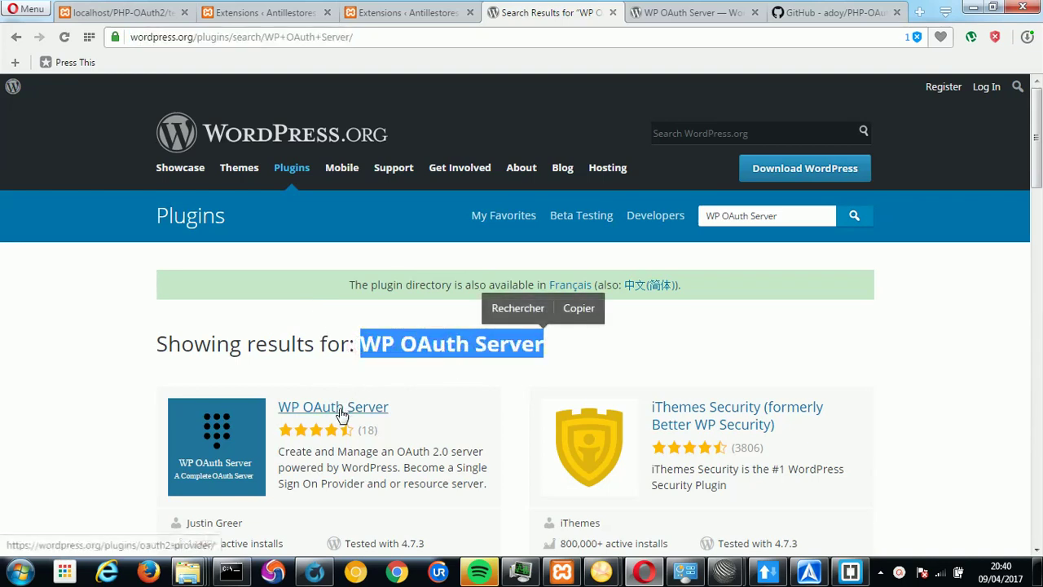
drag(398, 453, 450, 461)
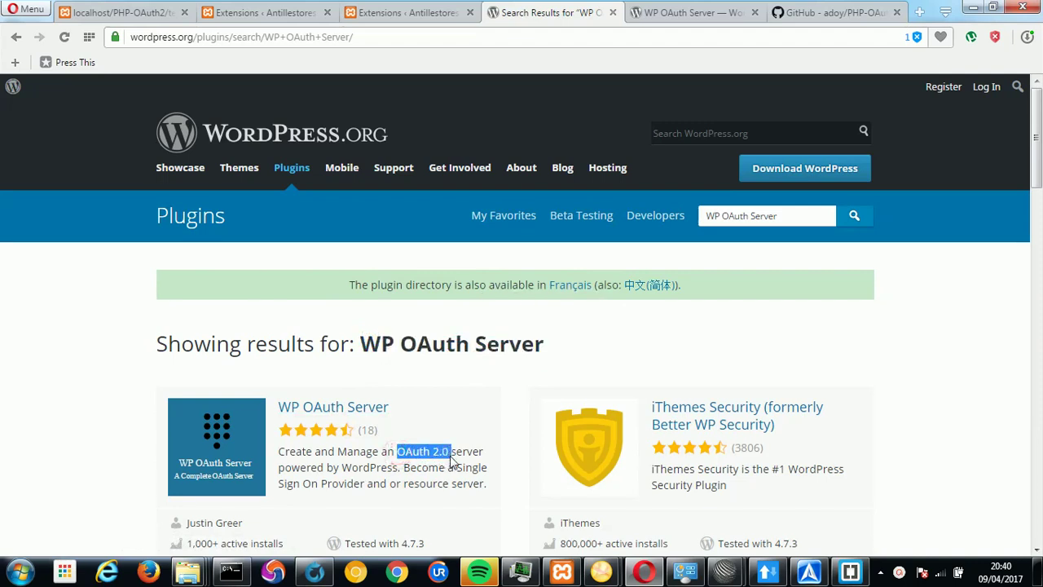
drag(489, 461, 489, 460)
click(689, 13)
scroll(978, 220, down, 5)
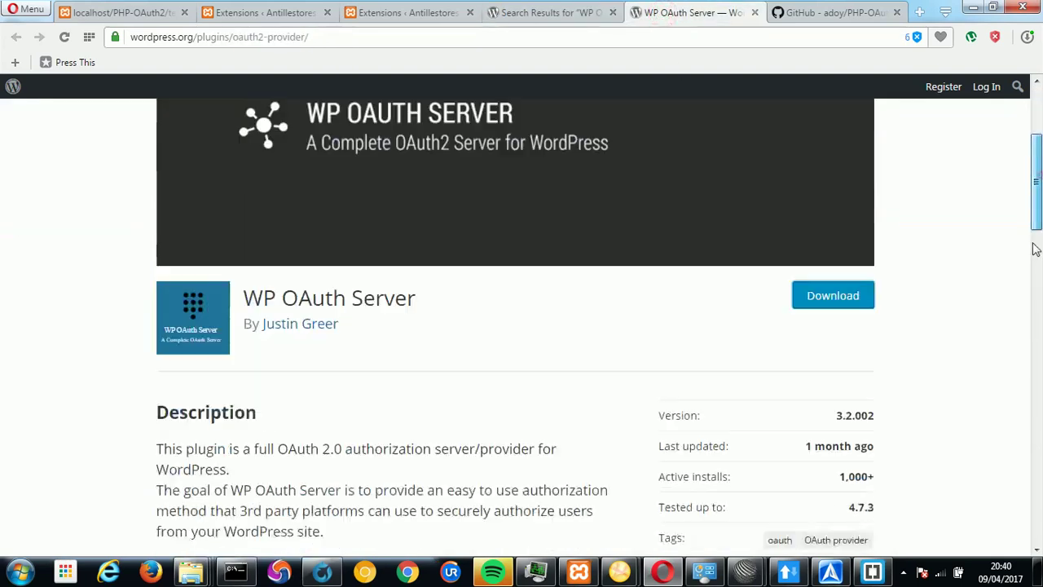
click(842, 145)
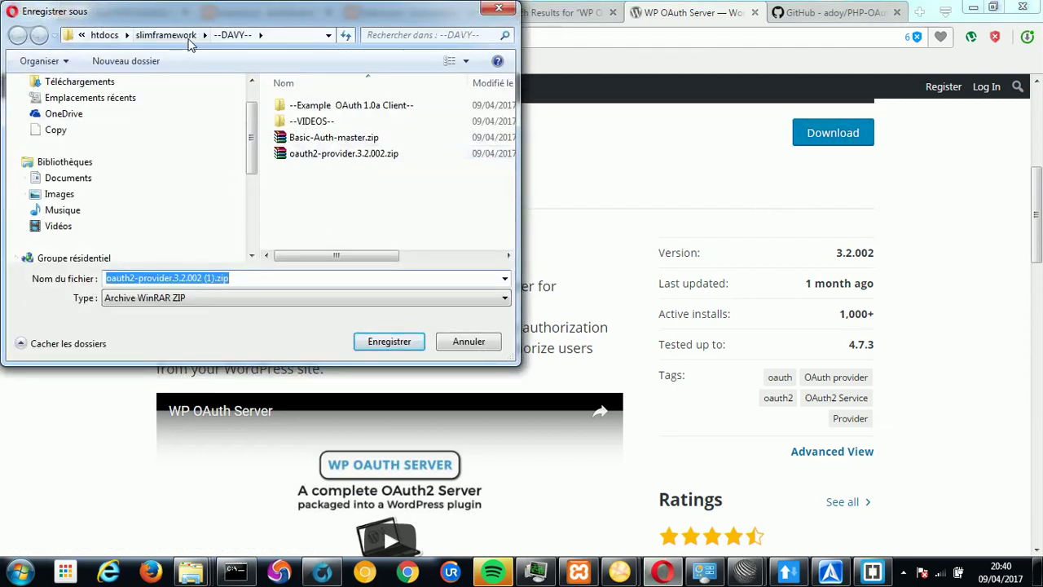
click(478, 343)
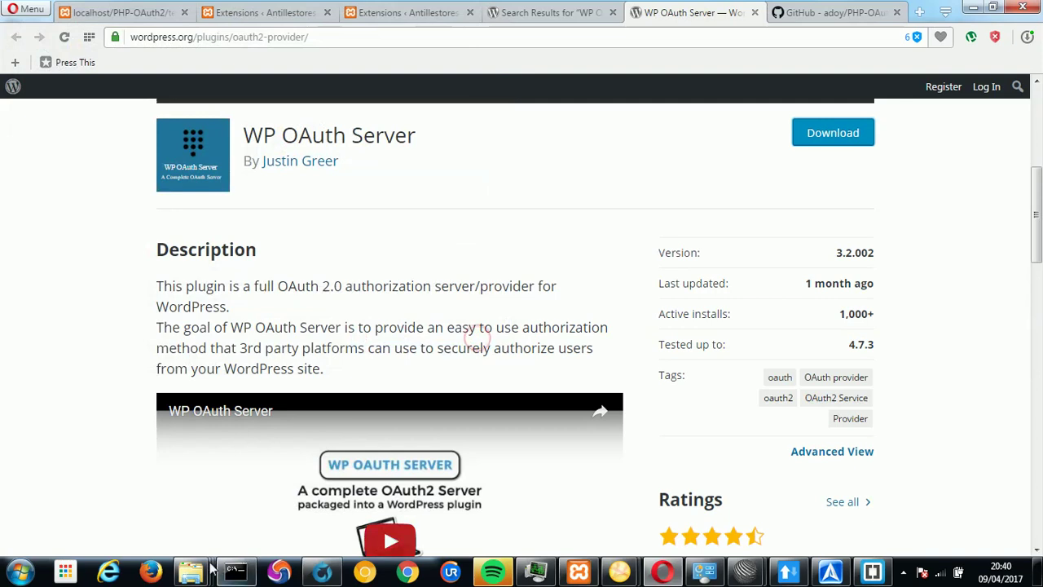
Extract oauth2-provider.3.2.002.zip with Extraire ici in the --DAVY-- folder.
mouse_move(190, 570)
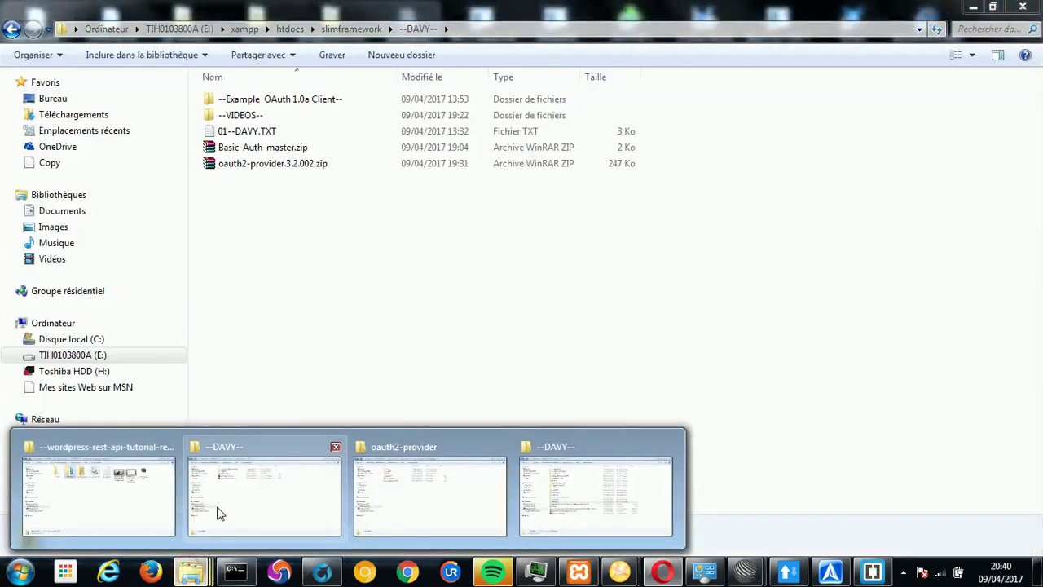
click(219, 514)
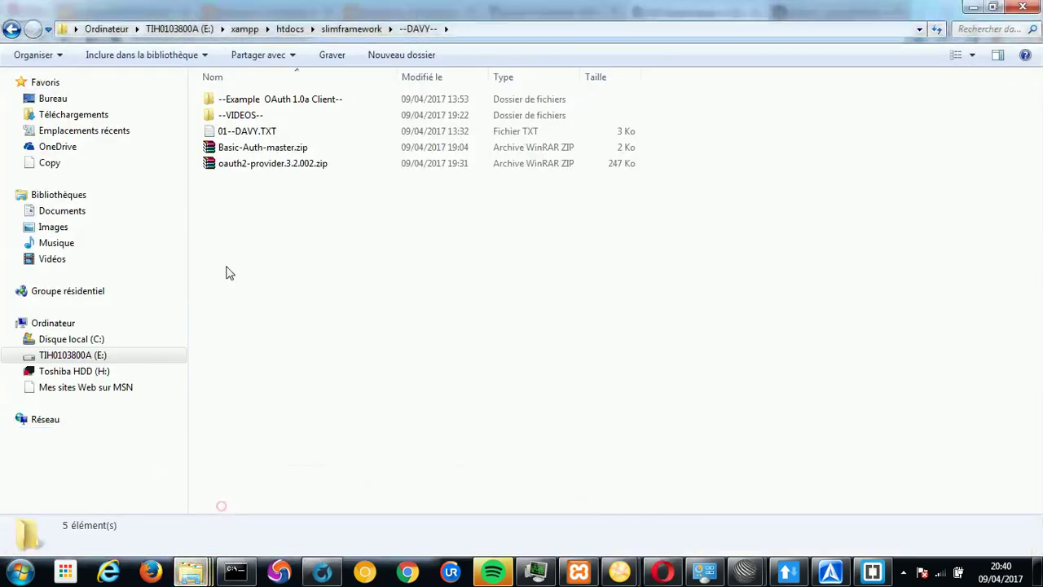
click(259, 172)
right_click(261, 166)
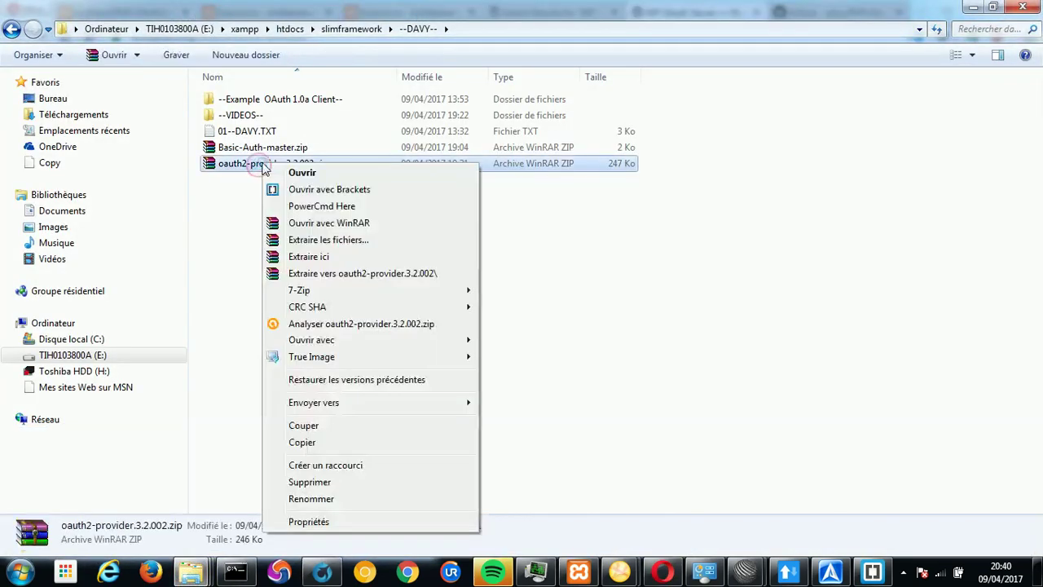
click(307, 257)
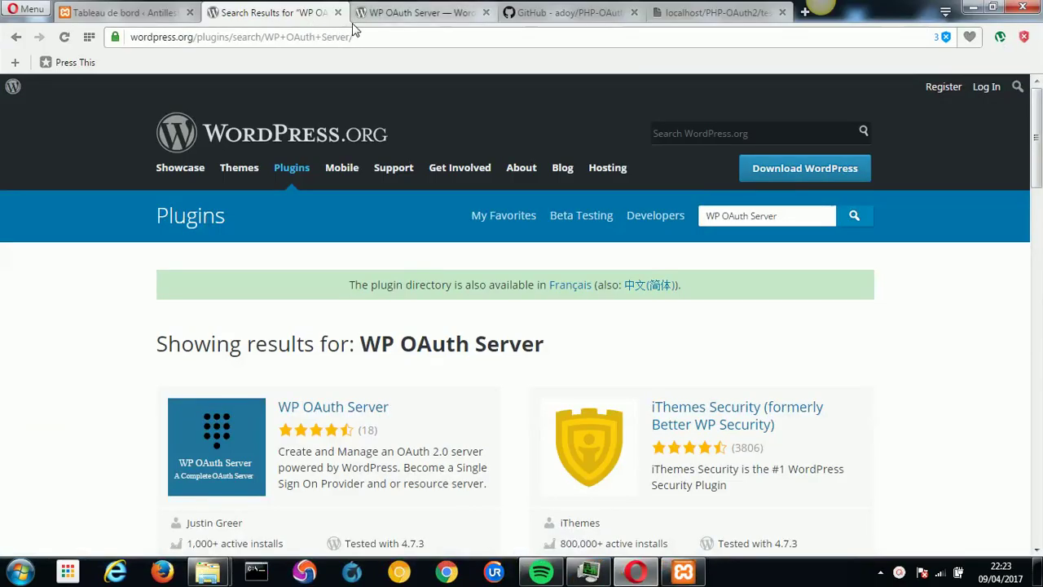
On the WP OAuth Server plugin page, start Download and cancel the Enregistrer sous dialog.
click(403, 14)
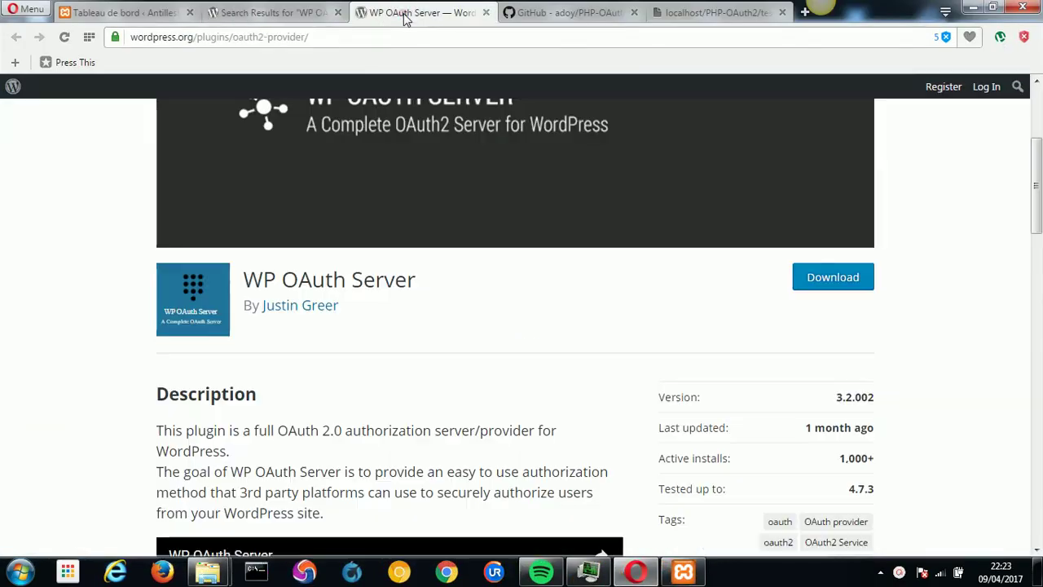
click(346, 37)
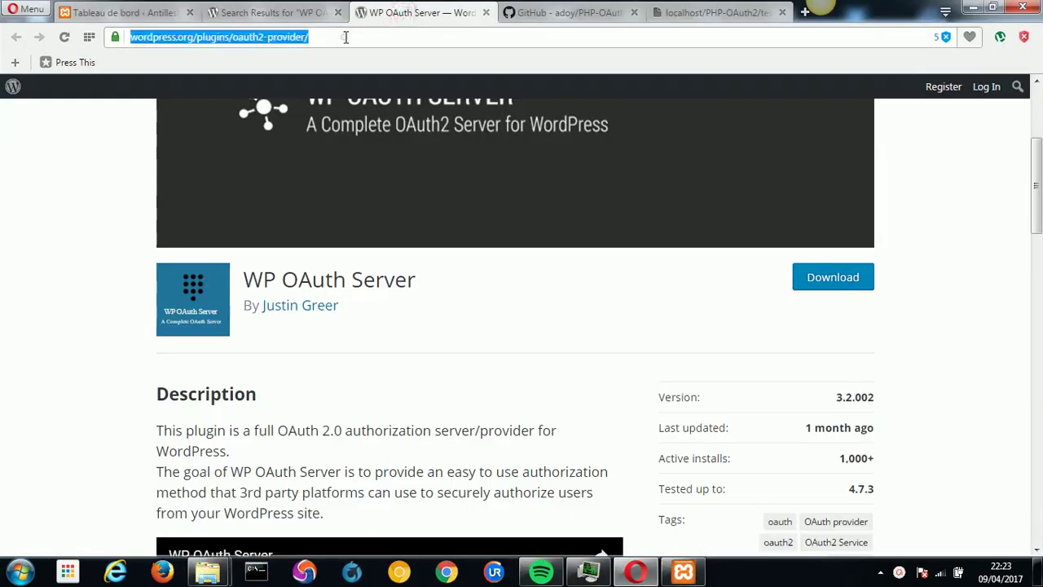
click(804, 286)
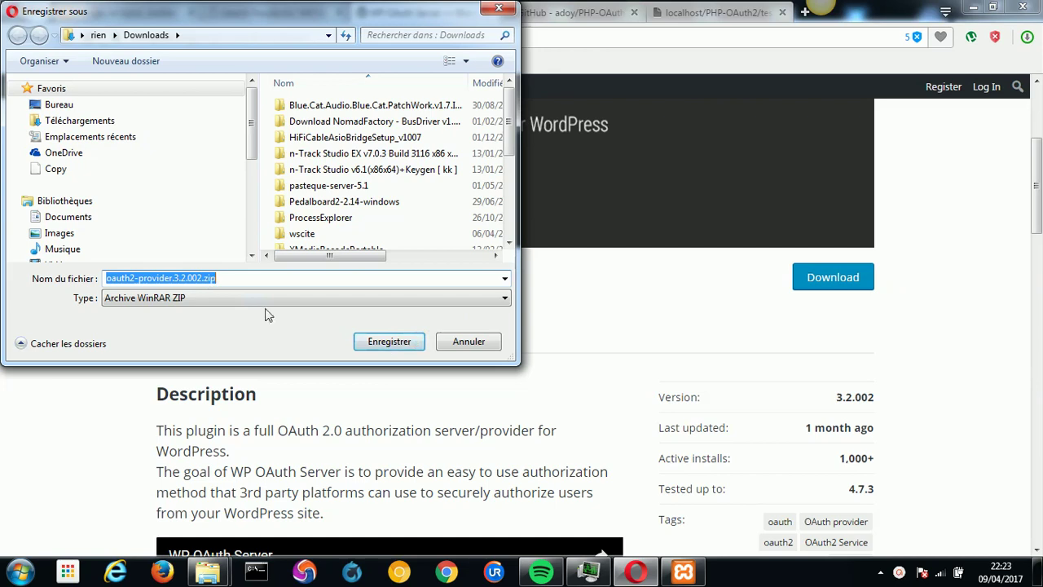
click(463, 341)
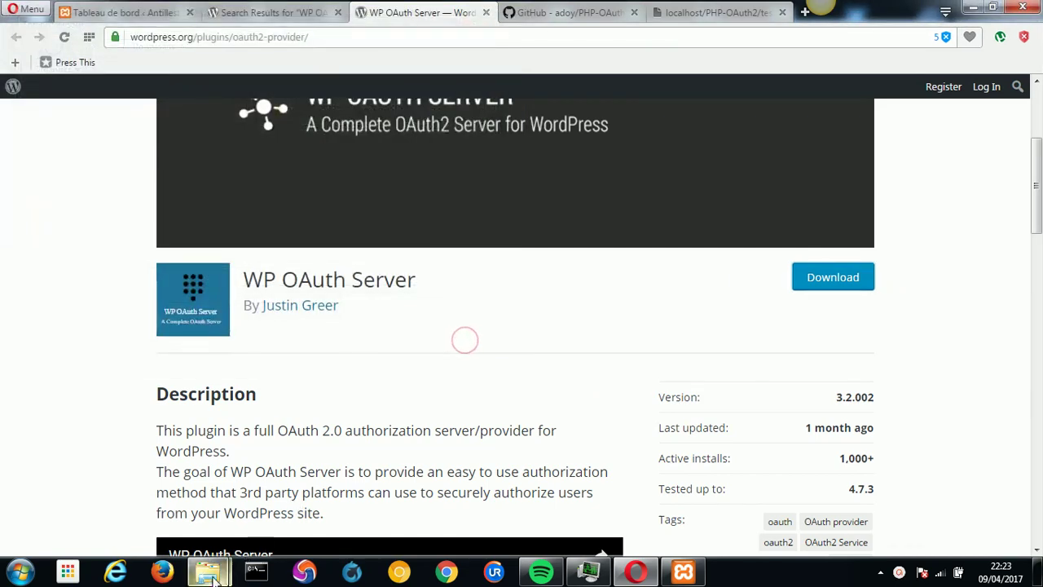
mouse_move(208, 571)
mouse_move(257, 514)
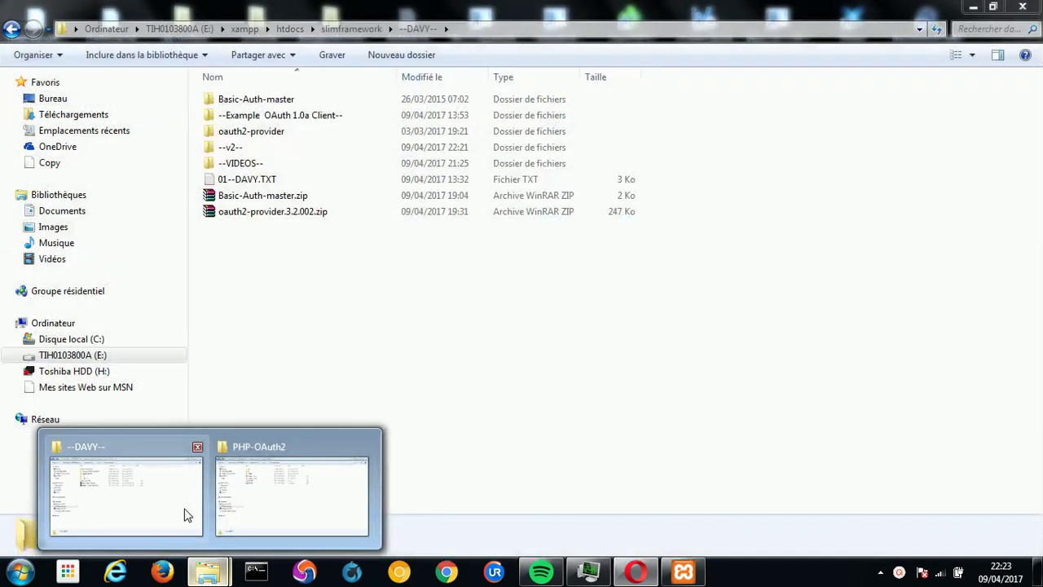
In --DAVY--, check the extracted oauth2-provider folder's contents next to its zip.
click(185, 514)
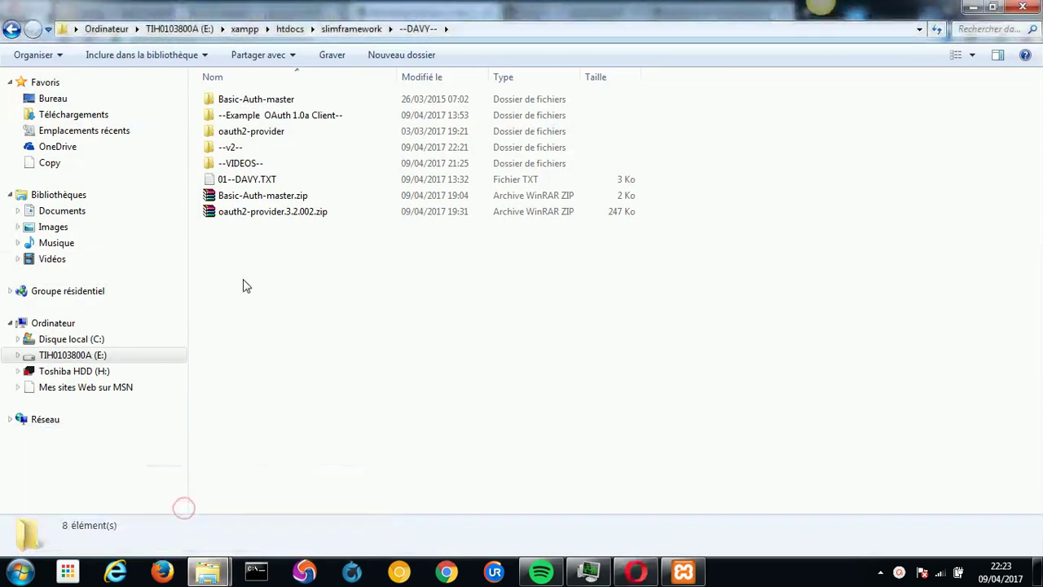
click(254, 214)
right_click(254, 214)
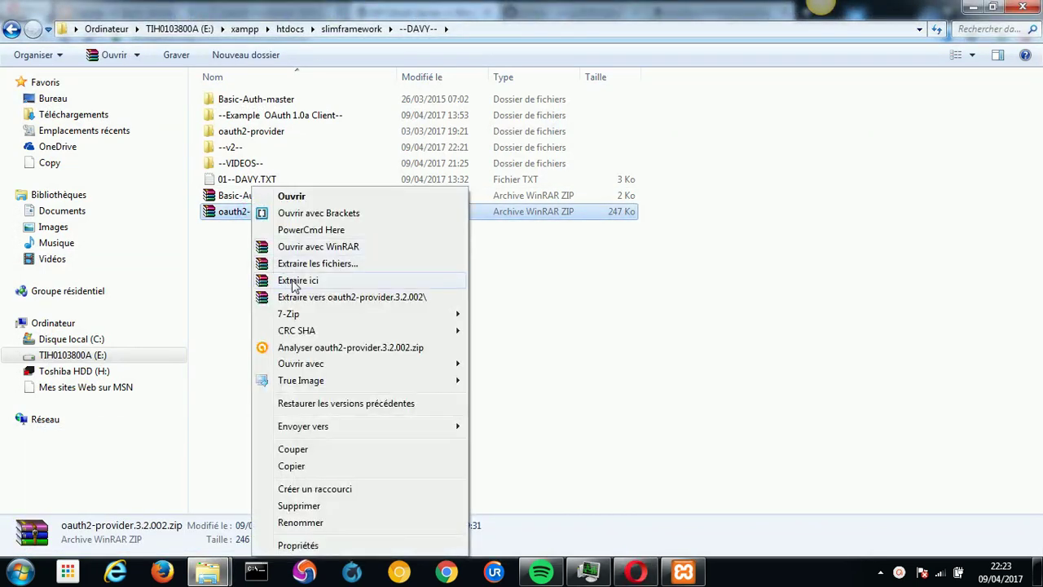
click(235, 253)
double_click(268, 133)
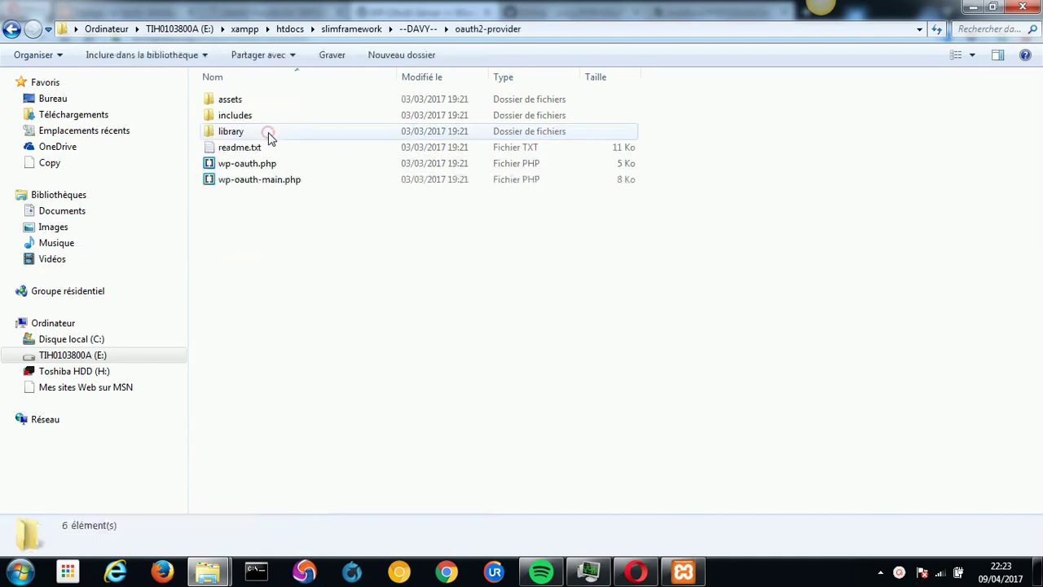
click(418, 28)
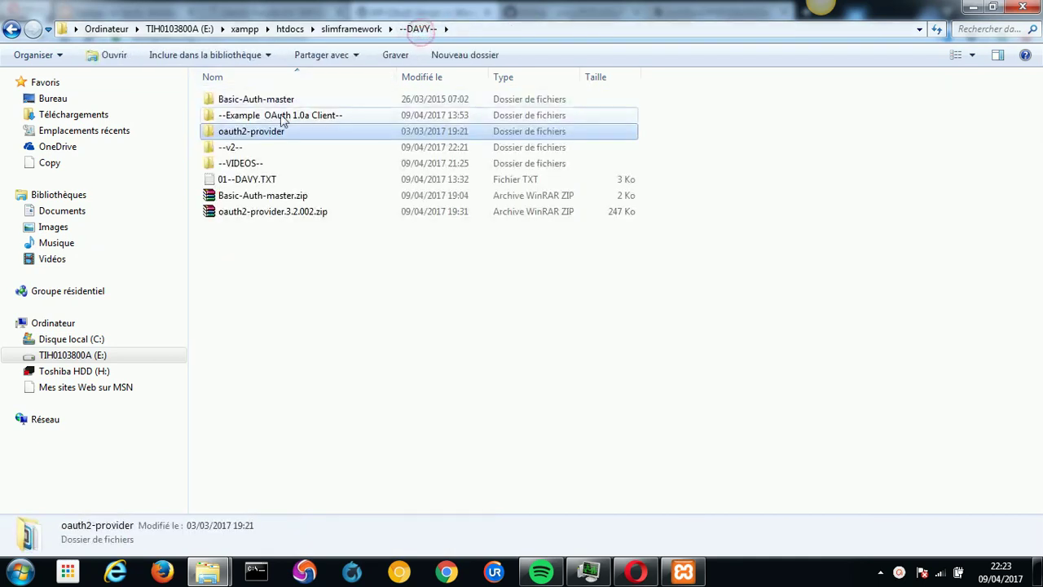
right_click(275, 133)
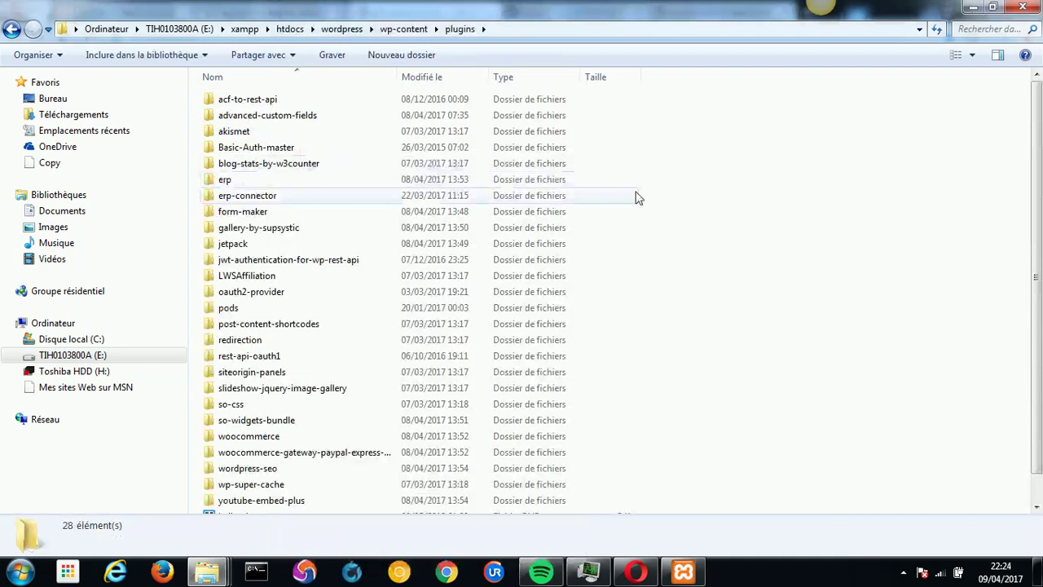
Confirm oauth2-provider is in wordpress\wp-content\plugins, then return to the WordPress admin tab.
right_click(698, 199)
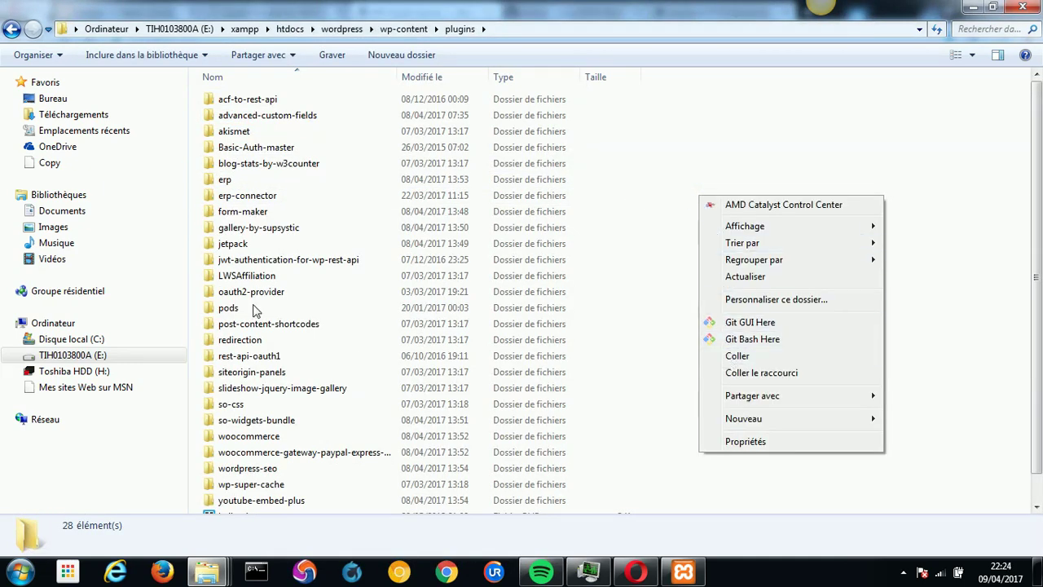
click(244, 296)
double_click(243, 299)
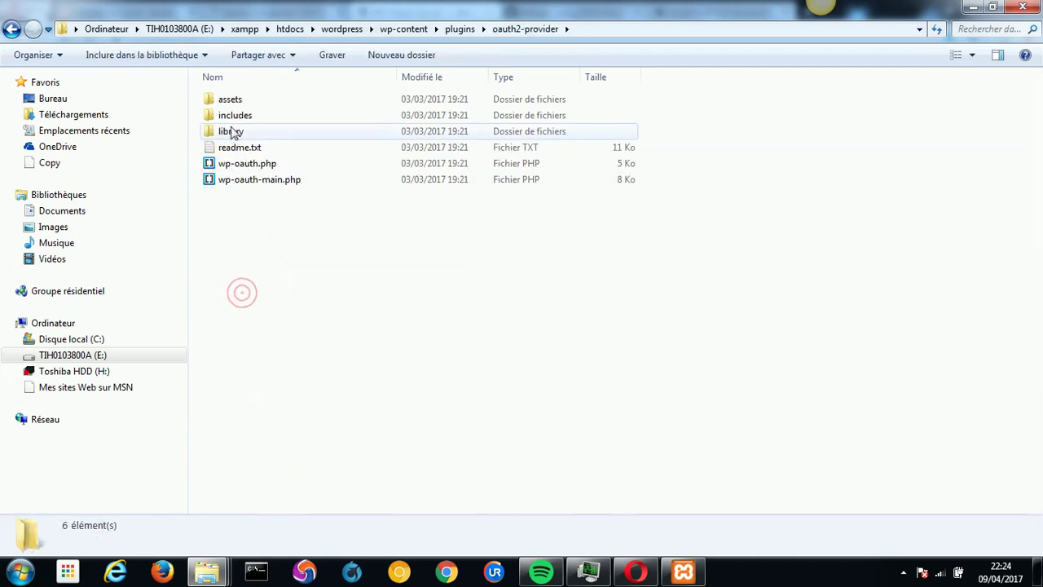
click(644, 576)
click(130, 13)
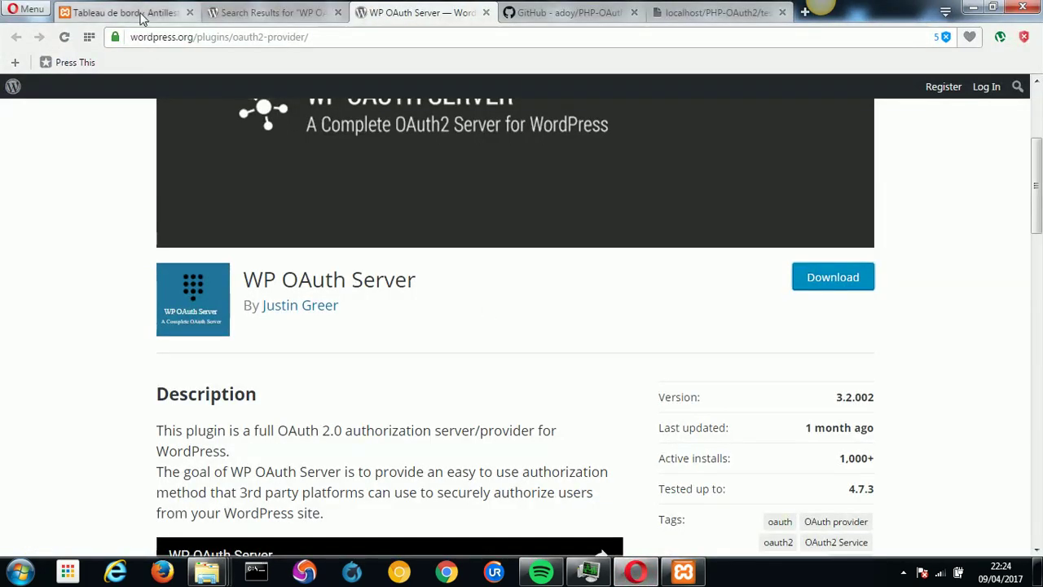
Confirm WP OAuth Server 3.2.002 is active in Extensions installées, highlighting 'OAuth 2.0 Server'.
mouse_move(55, 422)
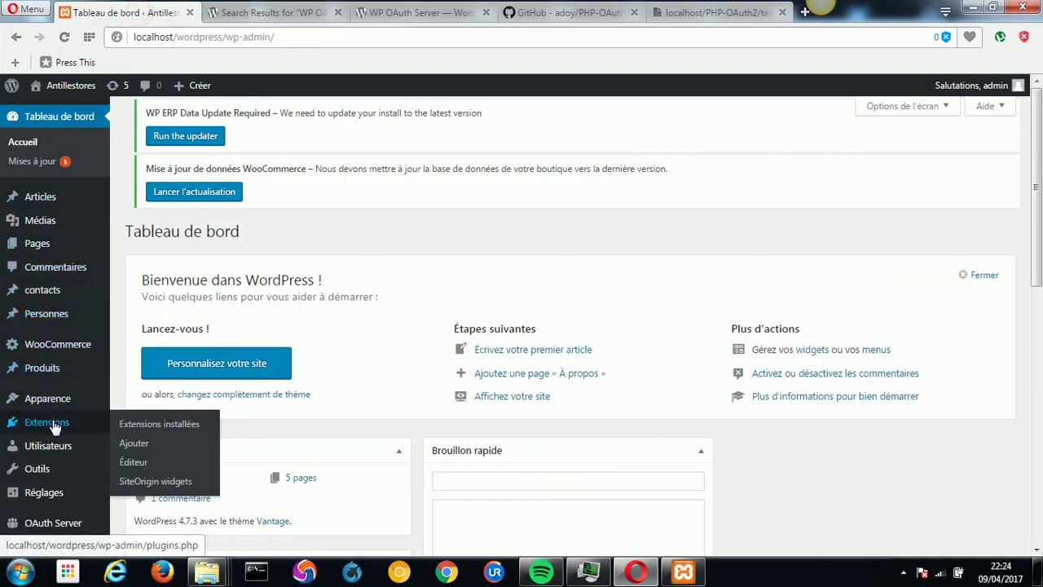
click(127, 424)
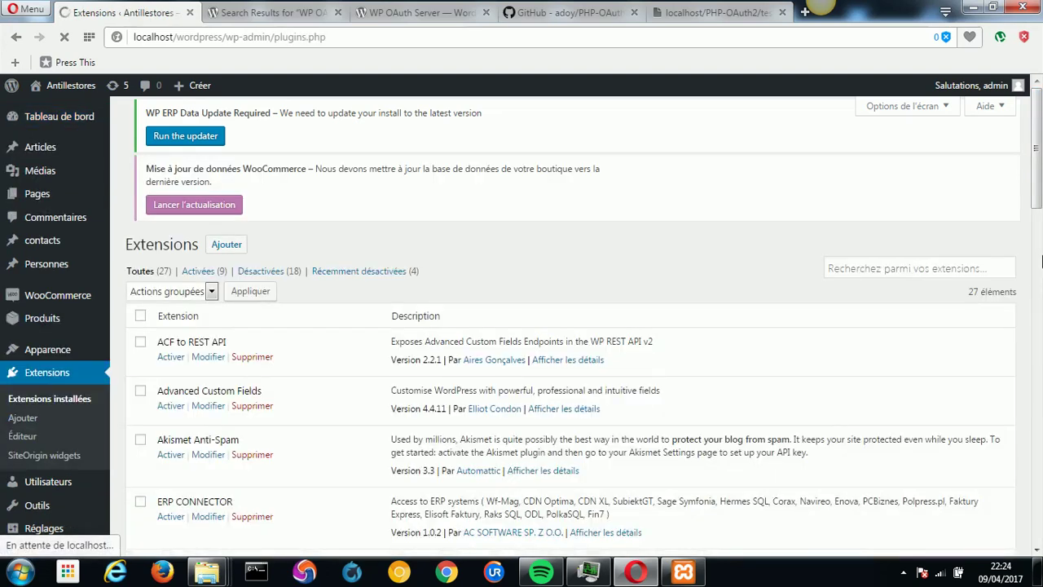
drag(1036, 198, 1038, 530)
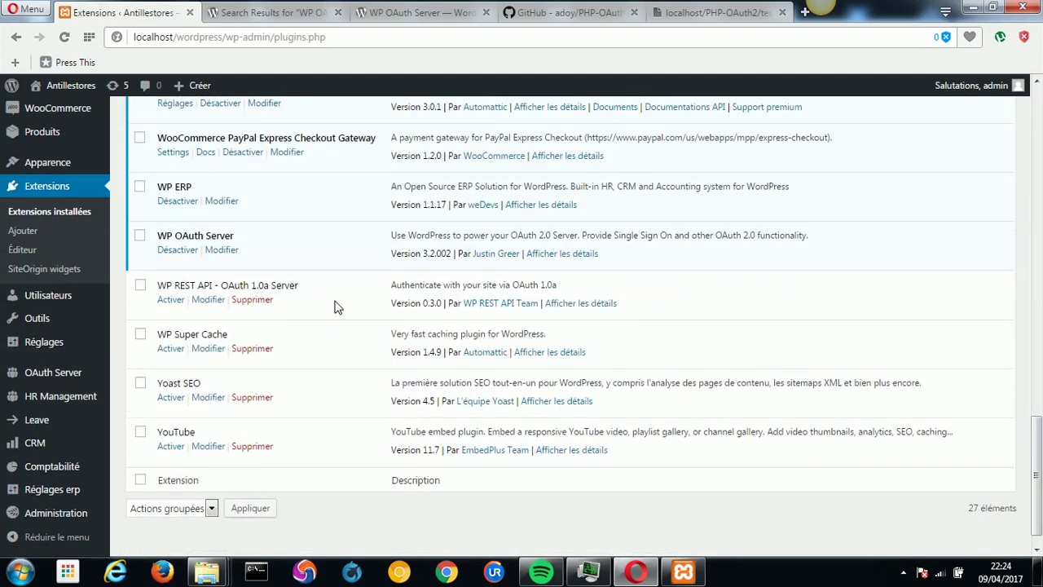
drag(213, 238, 154, 237)
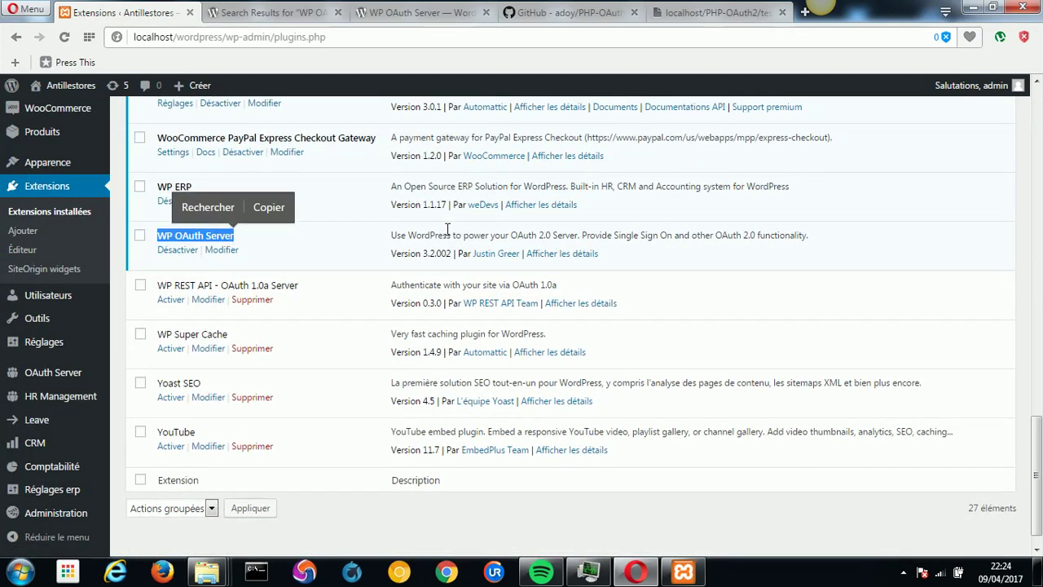
drag(510, 235, 580, 236)
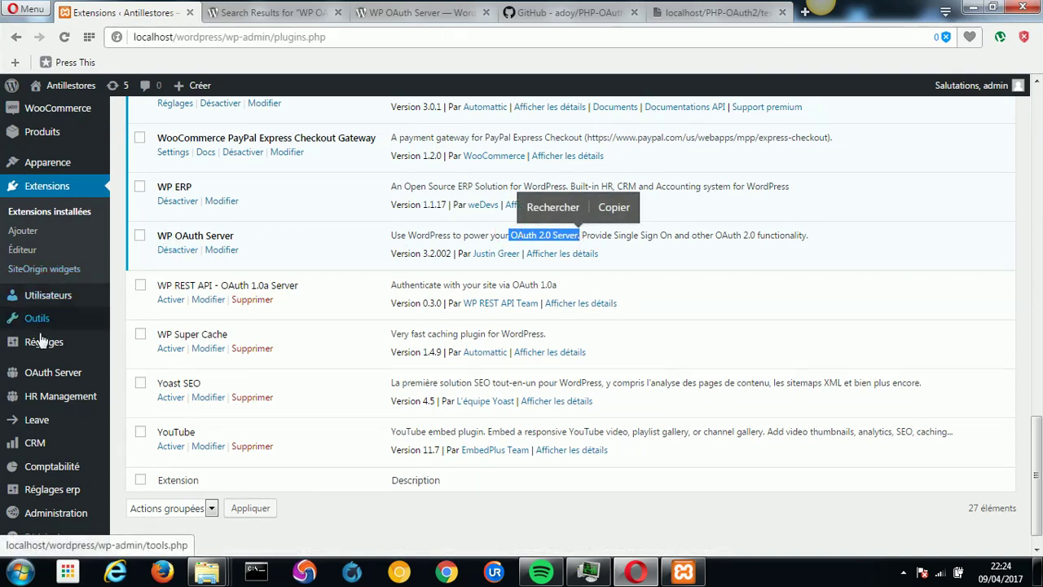
mouse_move(36, 374)
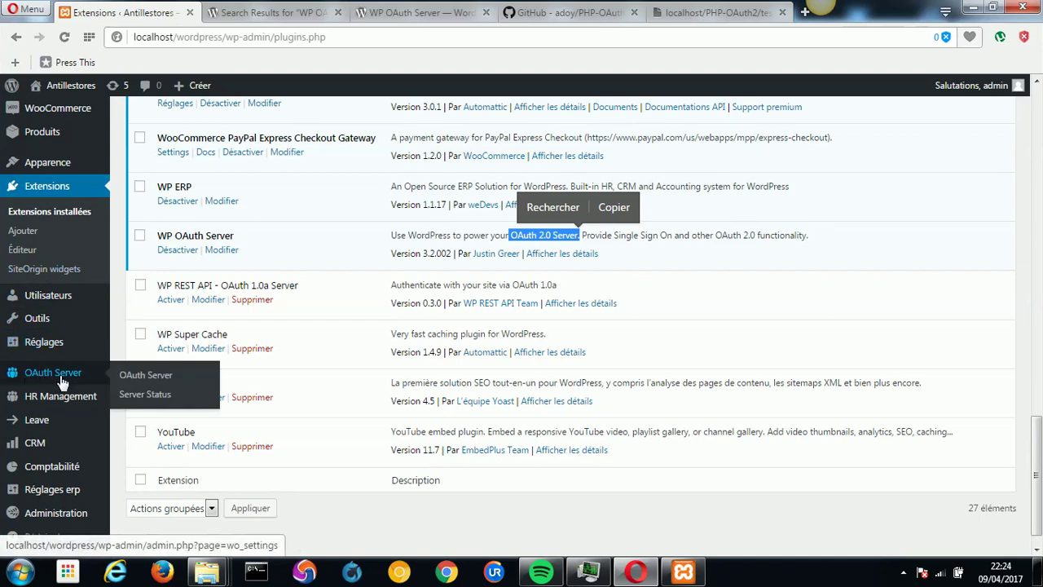
Delete the old Client Aouth2 entry from the OAuth Server clients list.
click(148, 377)
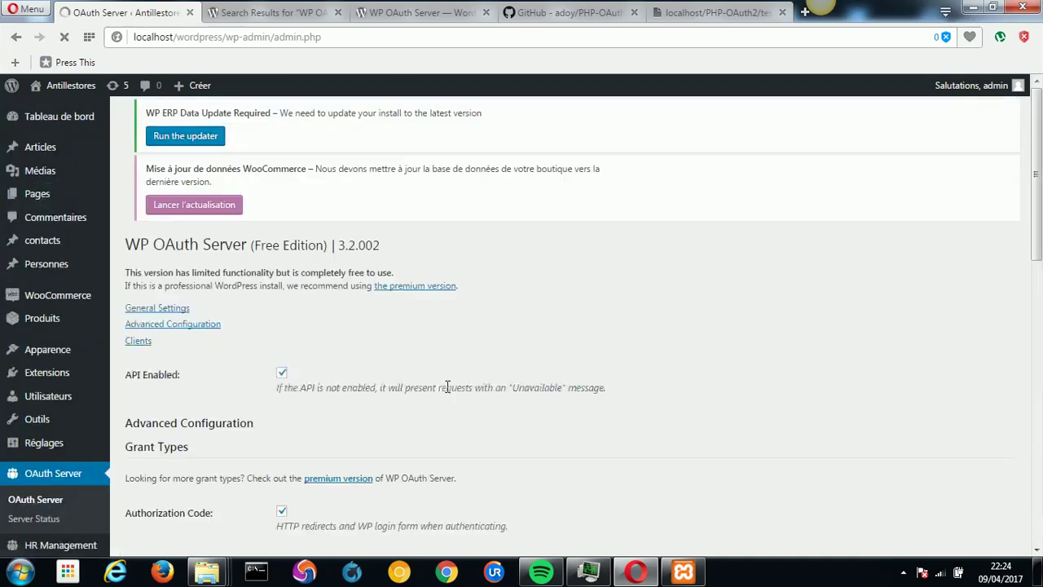
scroll(1041, 277, down, 6)
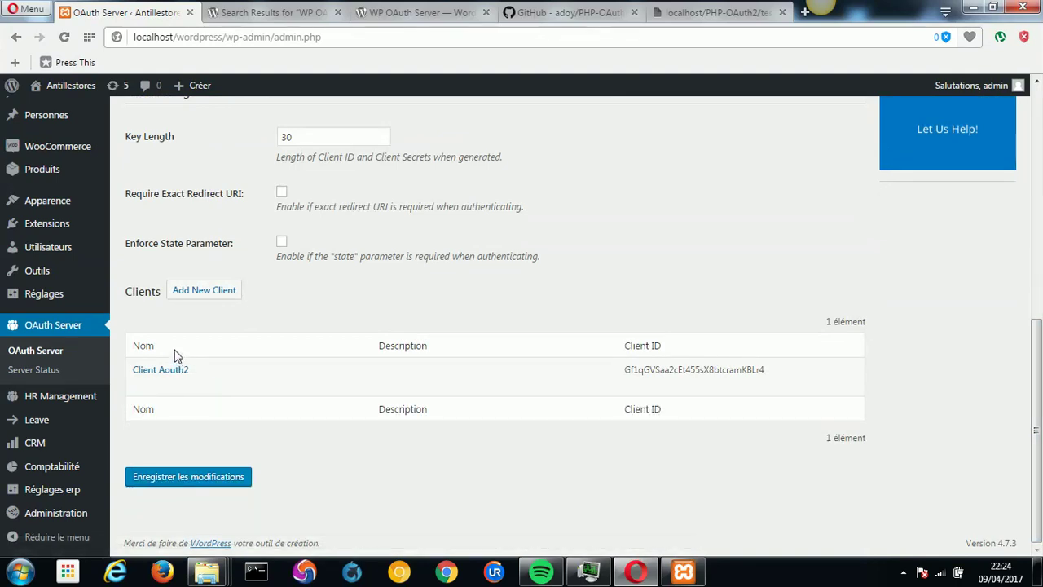
click(174, 384)
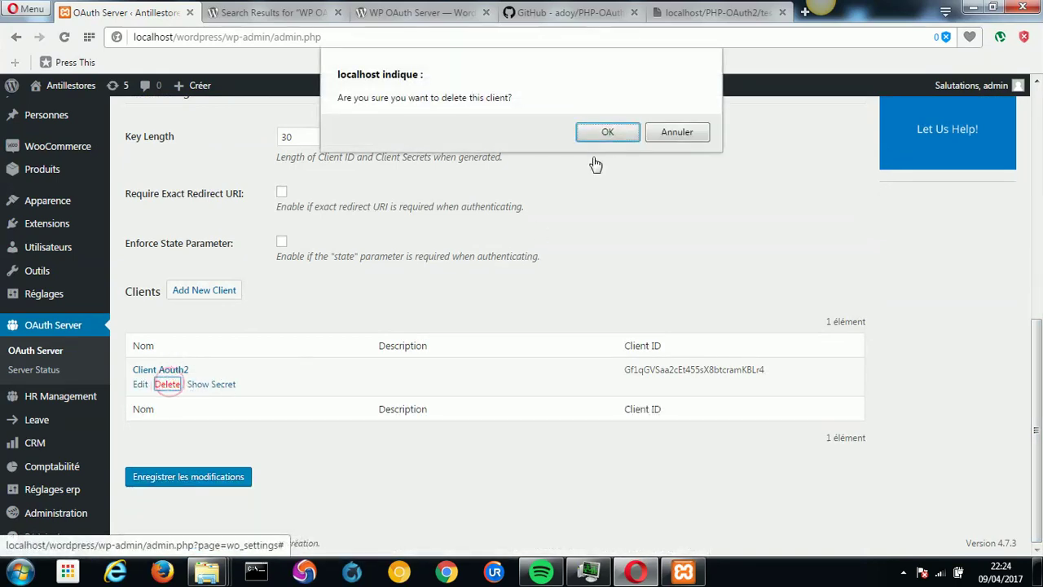
click(608, 132)
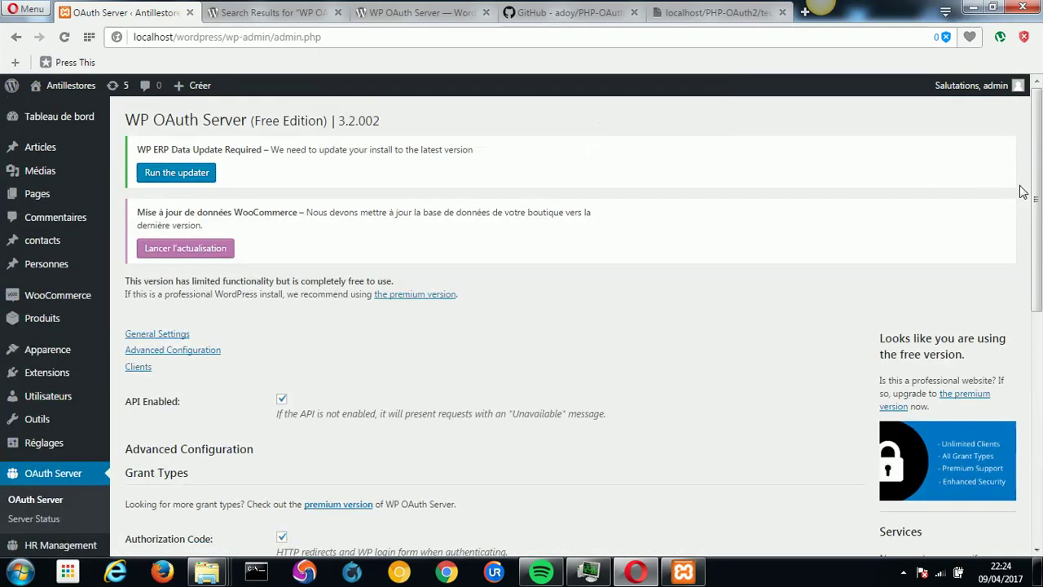
Open an empty Add New Client form on the OAuth Server page.
scroll(986, 186, down, 6)
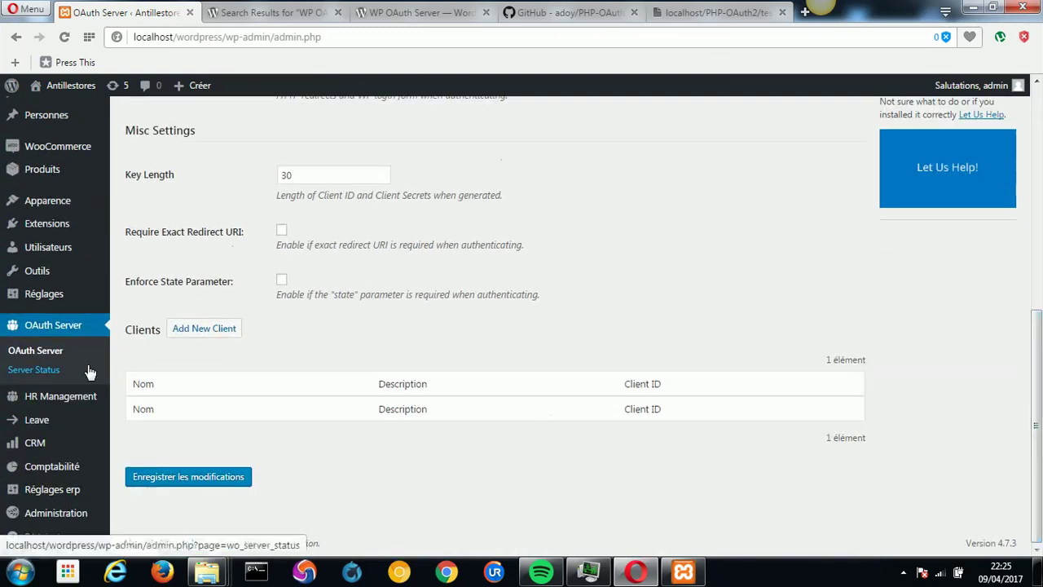
click(235, 340)
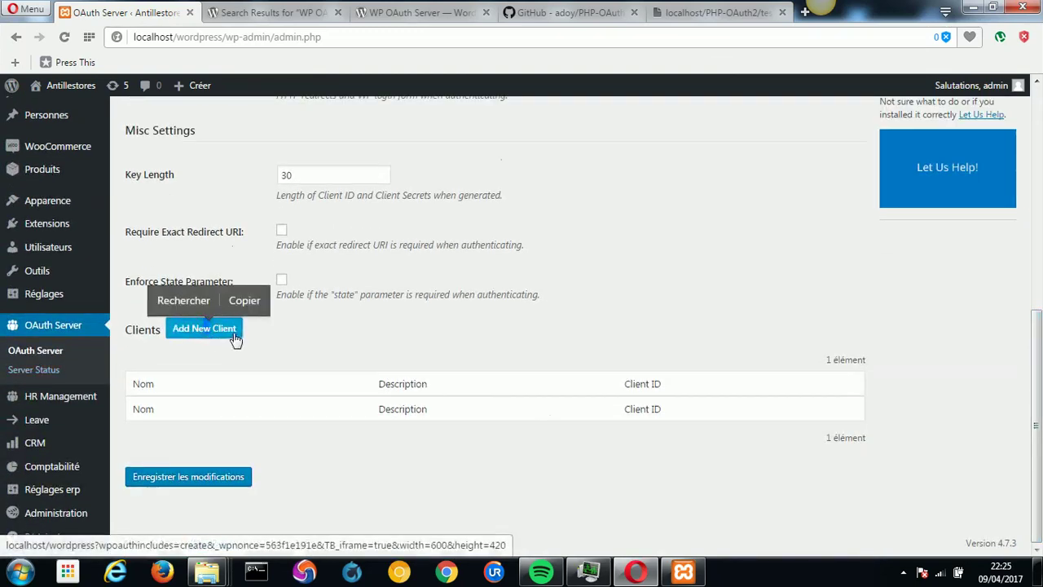
click(232, 333)
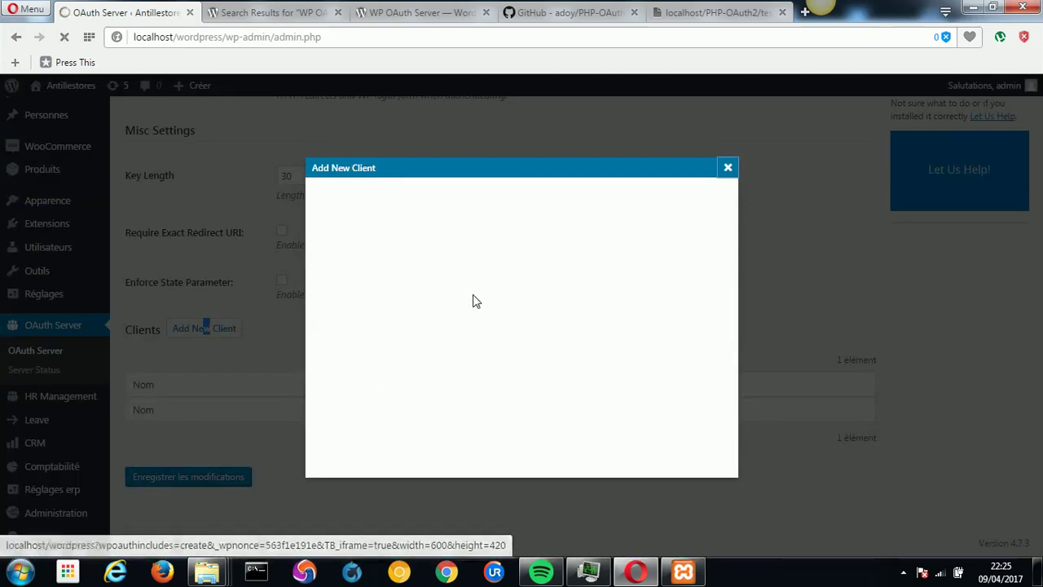
Create a new OAuth client named 'Client Aouth2'.
click(471, 277)
click(474, 289)
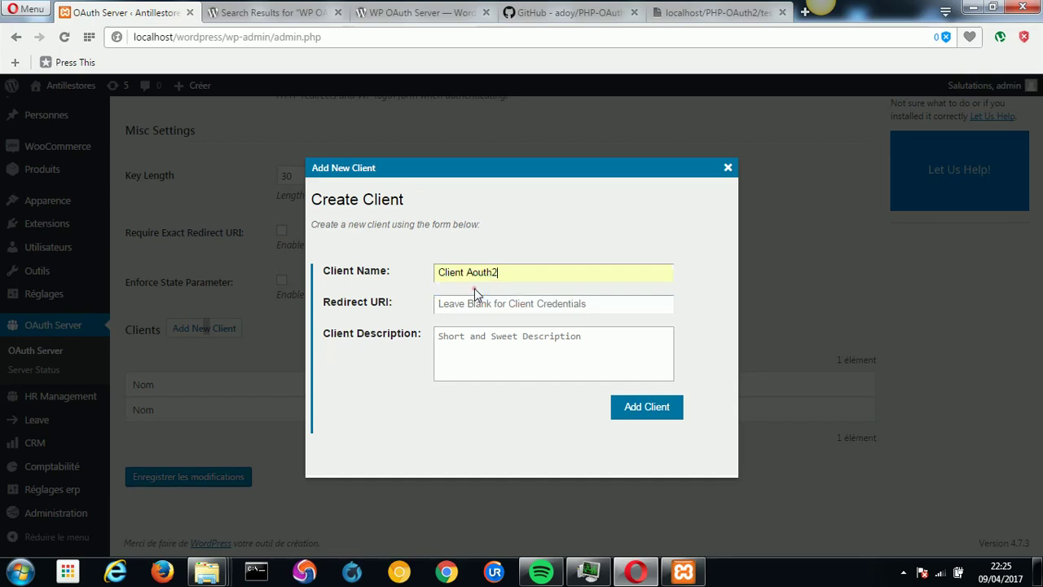
click(650, 407)
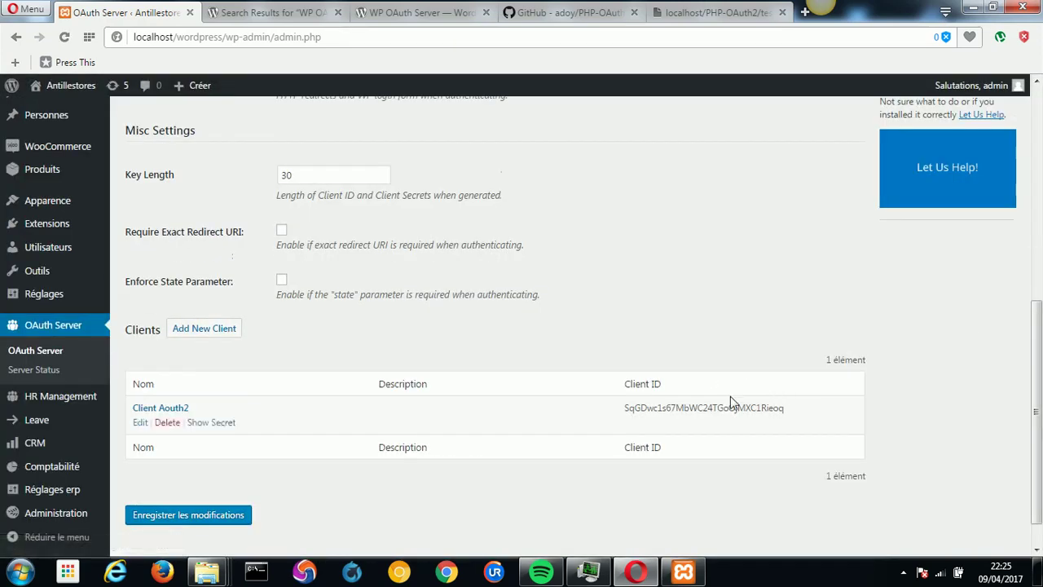
Select the new client's ID and its revealed secret for copying.
double_click(705, 405)
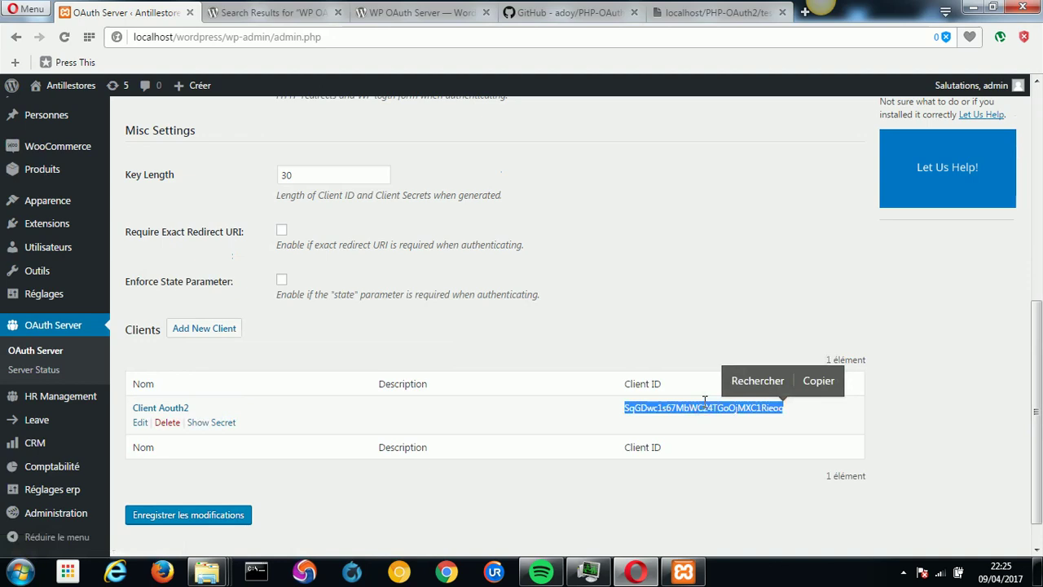
click(208, 423)
double_click(496, 323)
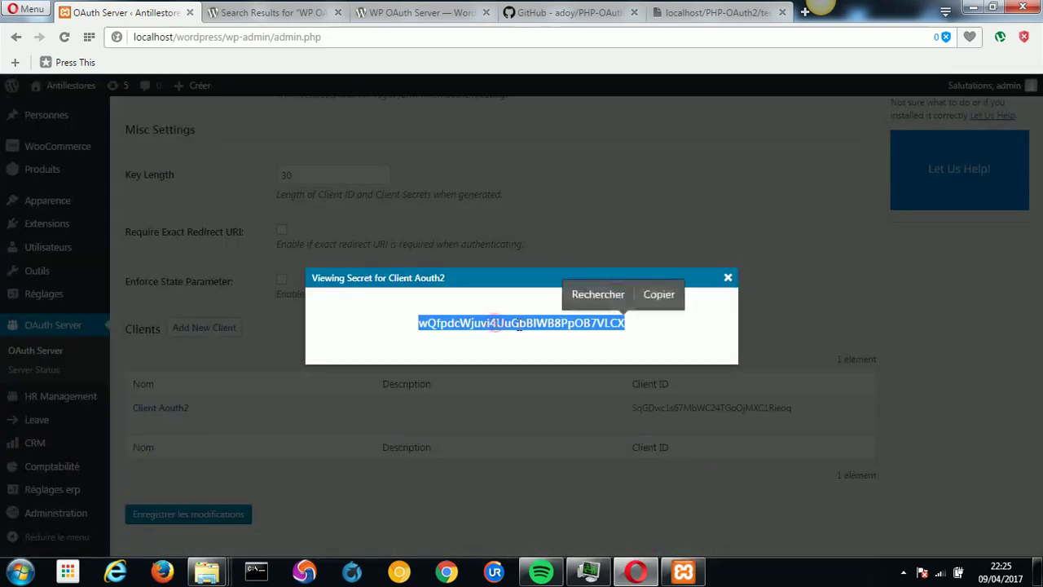
click(728, 280)
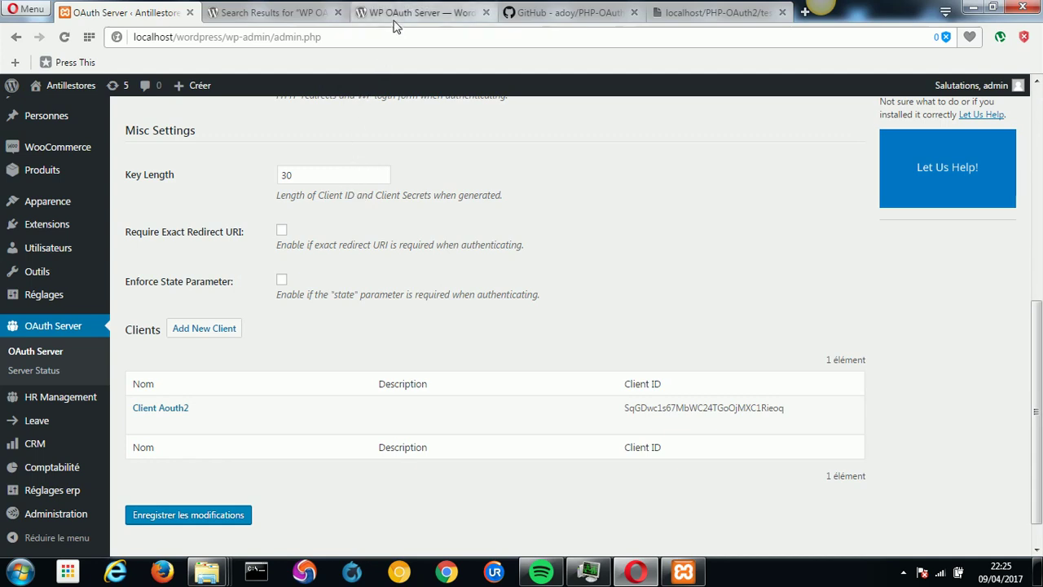
Show the adoy/PHP-OAuth2 GitHub page and select 'PHP-OAuth2' in its address.
click(562, 13)
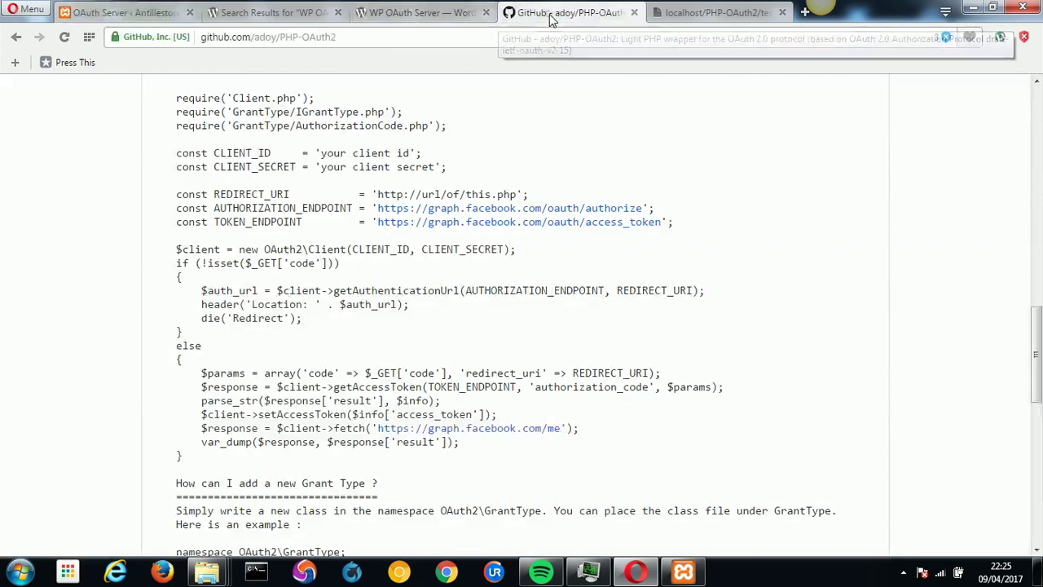
click(1035, 194)
scroll(1035, 194, up, 10)
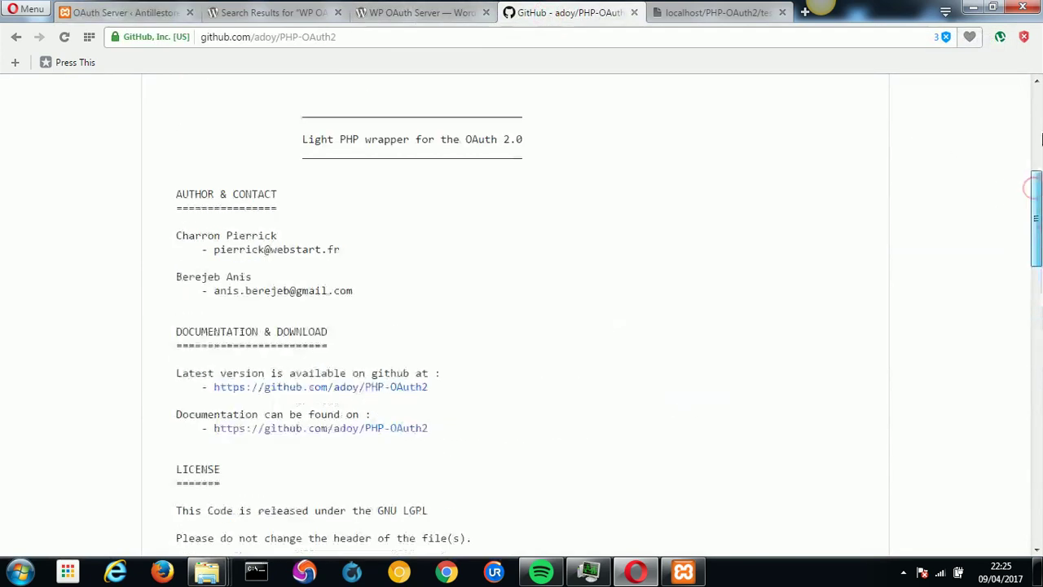
drag(390, 38, 160, 41)
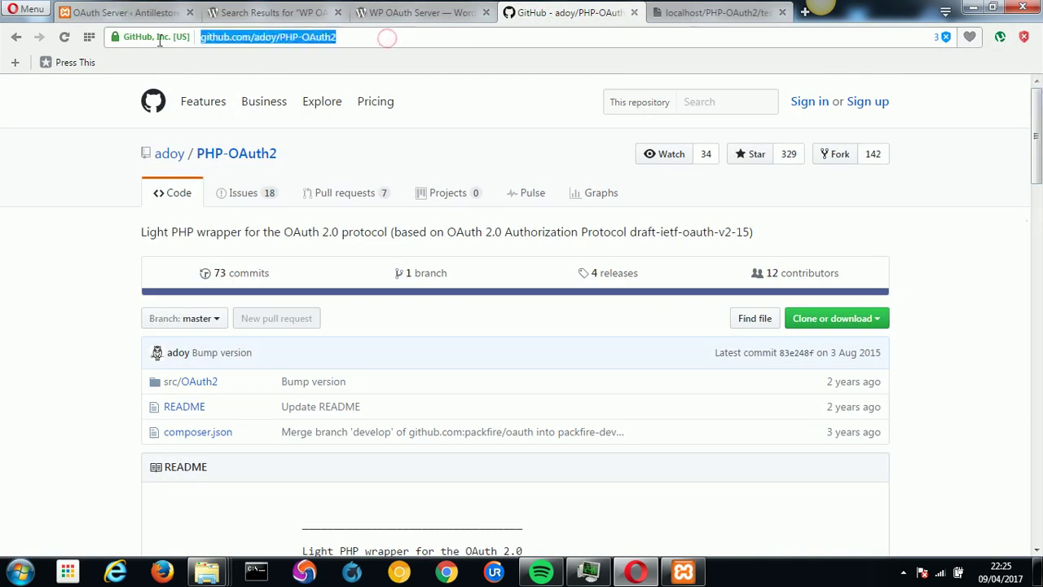
click(286, 39)
drag(344, 38, 281, 41)
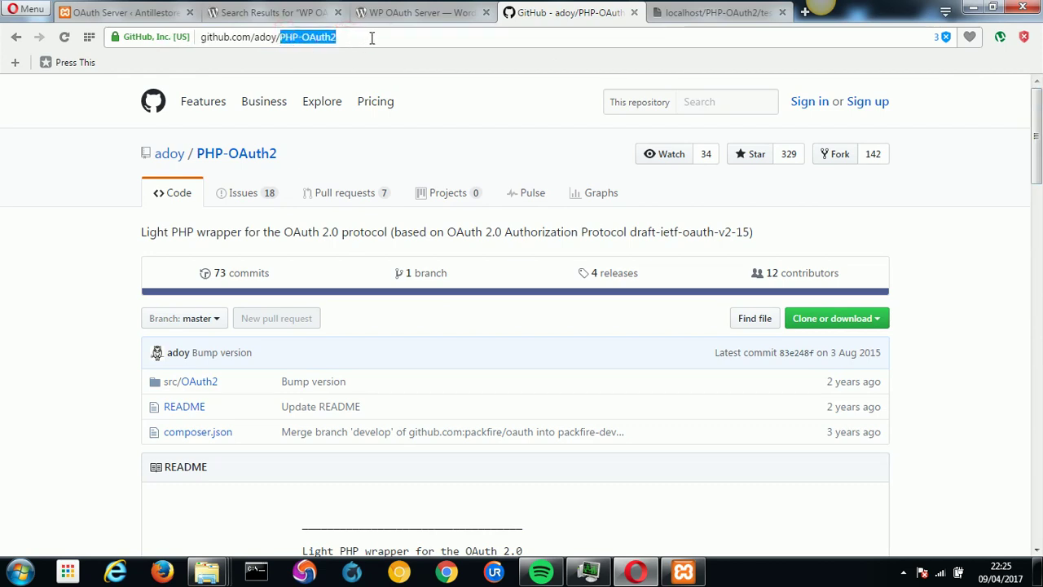
Start a Download ZIP of the repository, then cancel the save dialog.
click(845, 324)
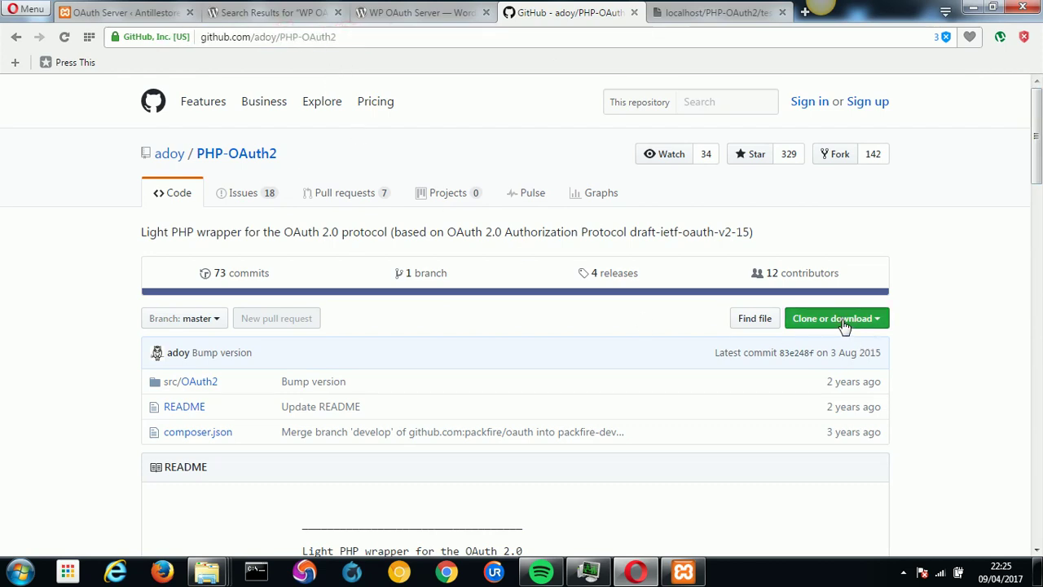
click(837, 438)
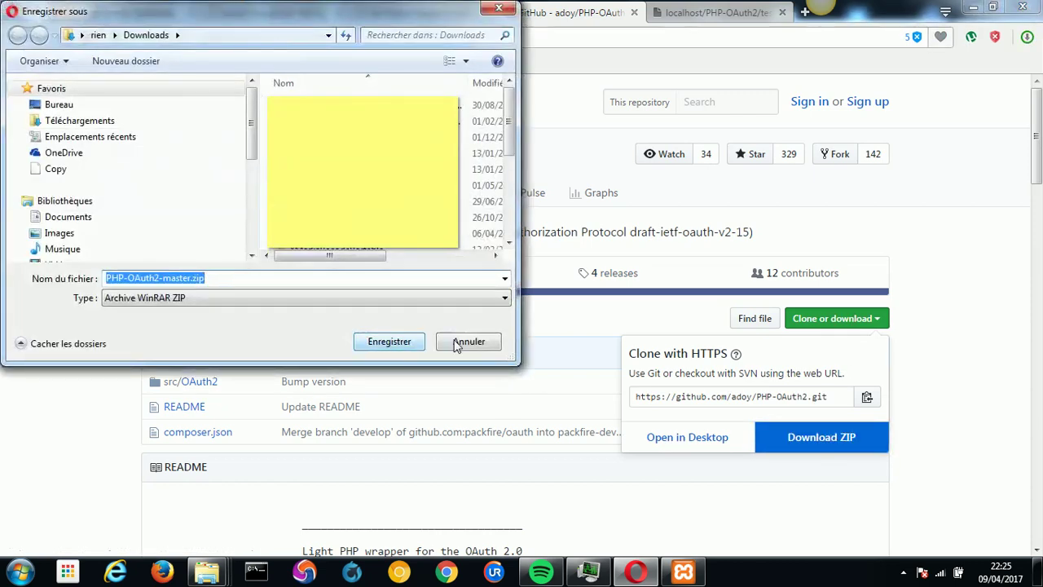
click(457, 343)
Extract PHP-OAuth2-master.zip in the tutorial folder and open the extracted folder.
mouse_move(207, 572)
mouse_move(258, 524)
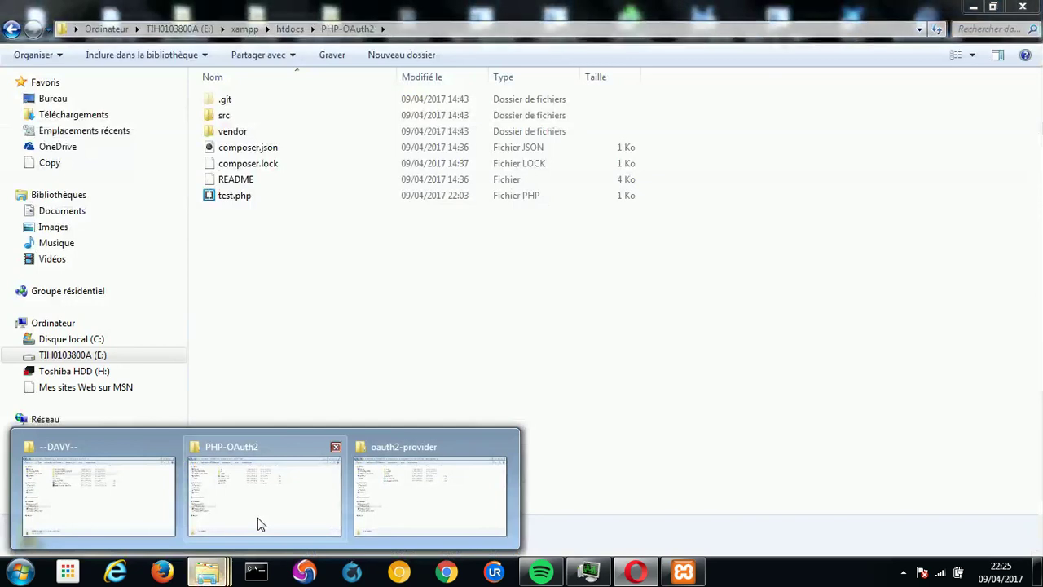
double_click(291, 240)
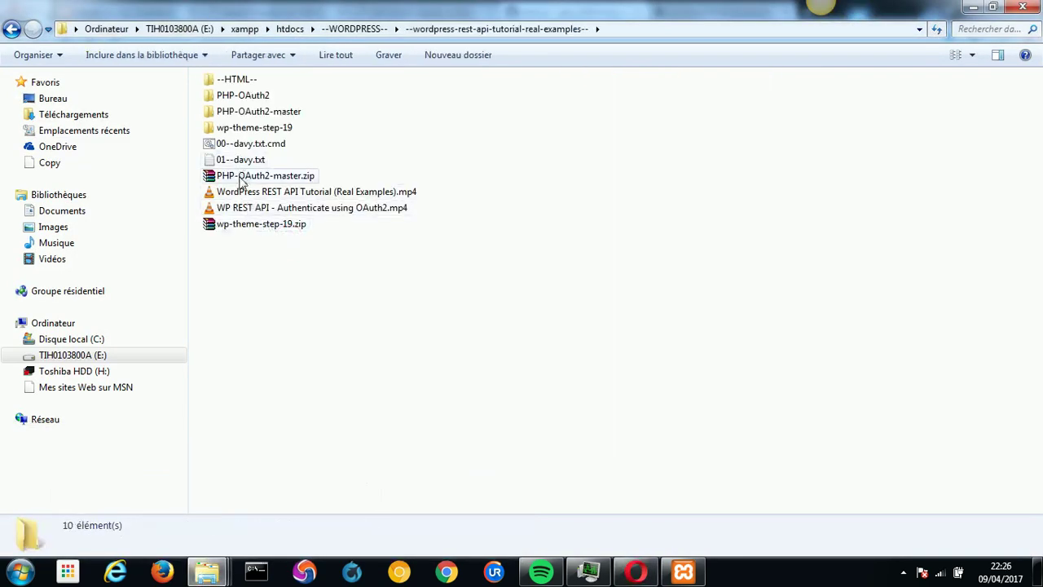
click(287, 180)
right_click(287, 174)
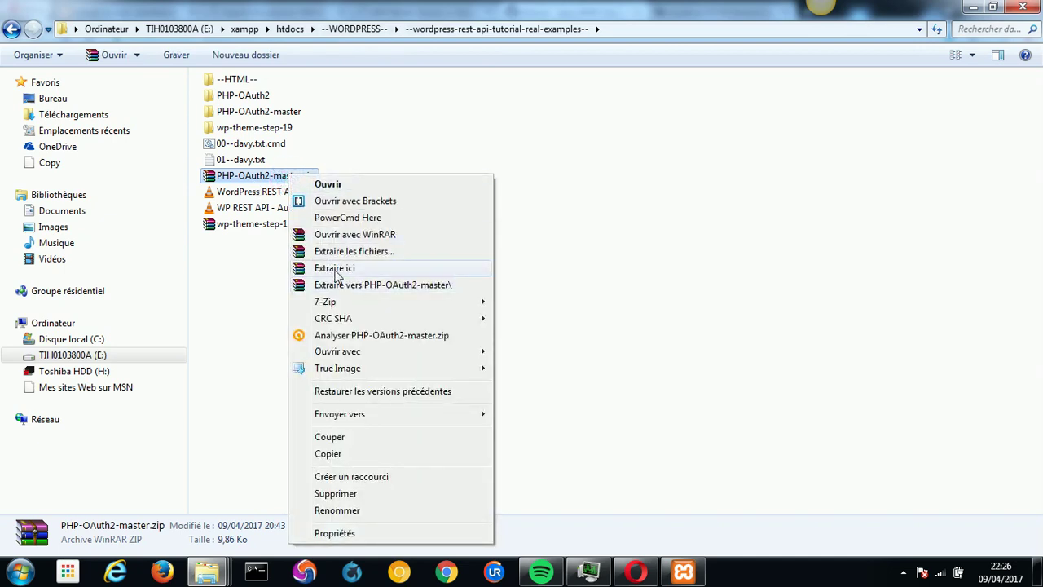
click(261, 111)
double_click(260, 110)
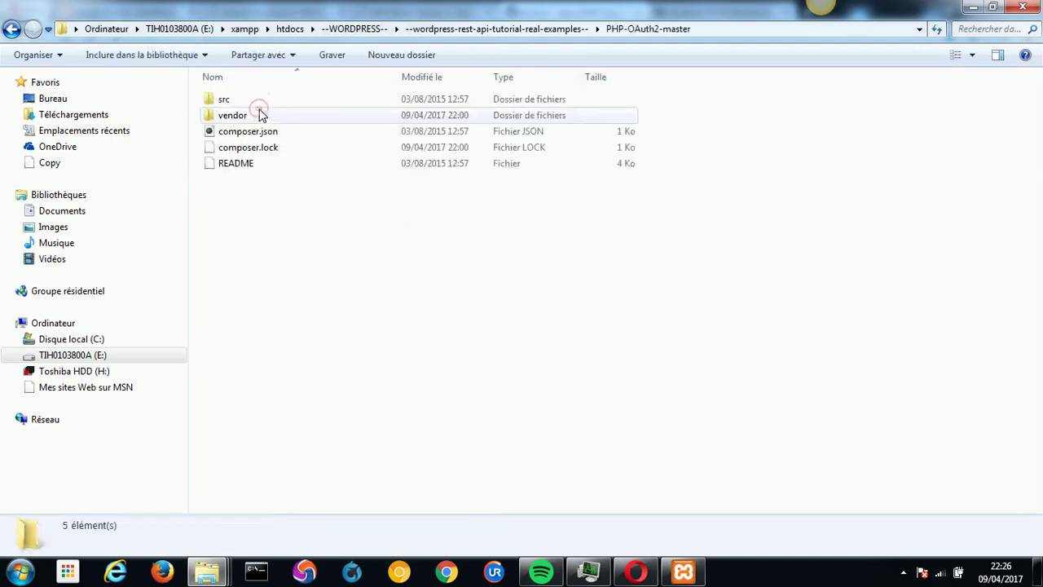
Back in the tutorial folder, run 00--davy.txt.cmd to open a command prompt.
click(530, 31)
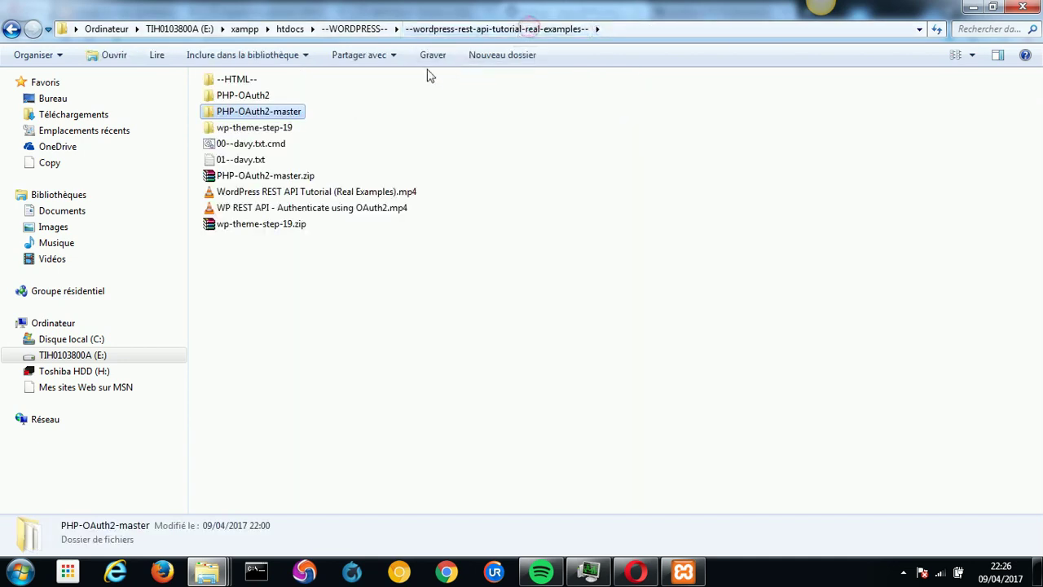
double_click(265, 152)
drag(249, 128, 519, 195)
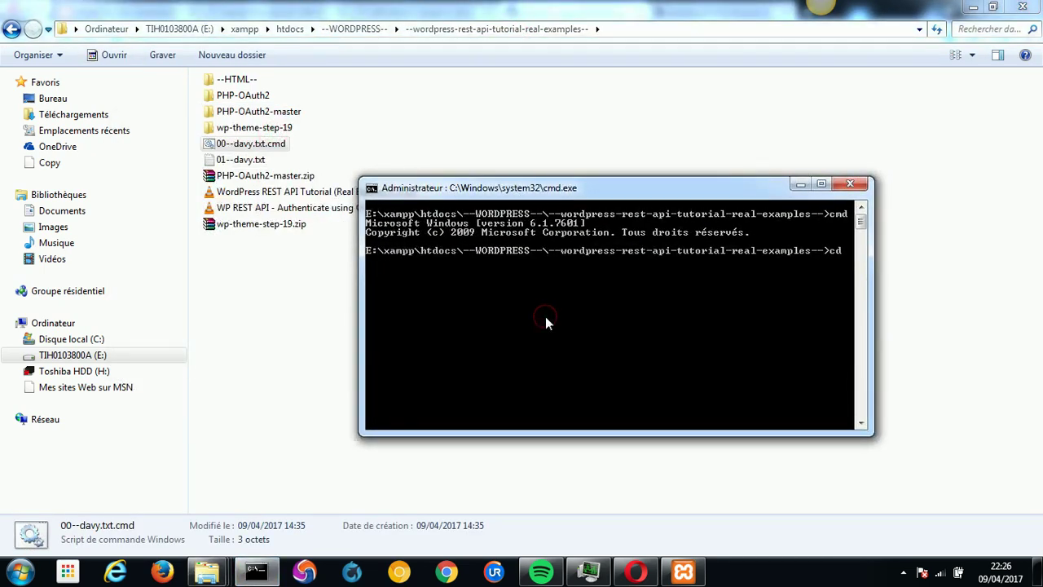
Change the prompt into PHP-OAuth2-master and locate composer.json in Explorer.
text(cd p)
key(Tab)
key(Tab)
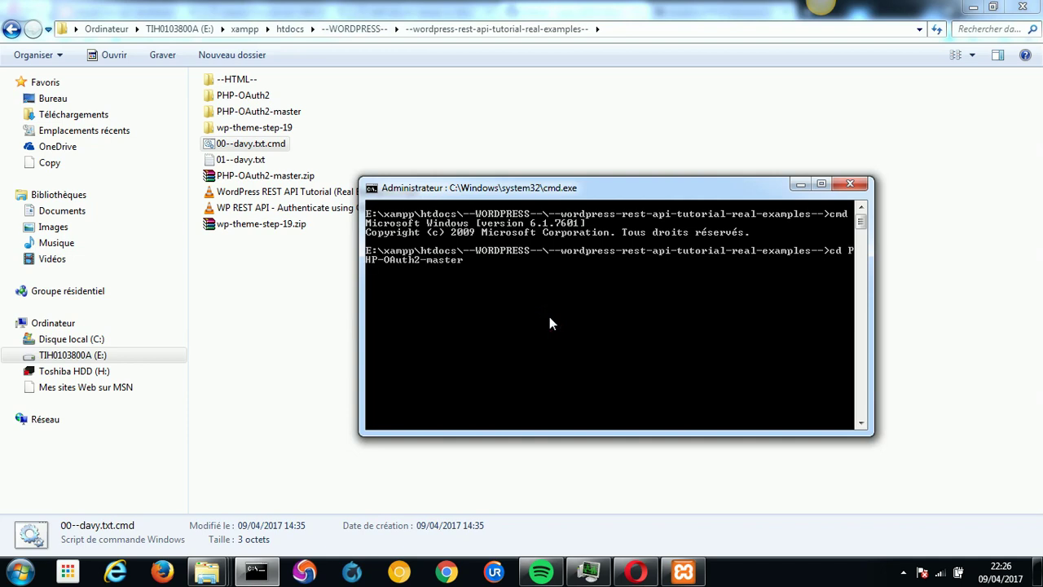
key(Return)
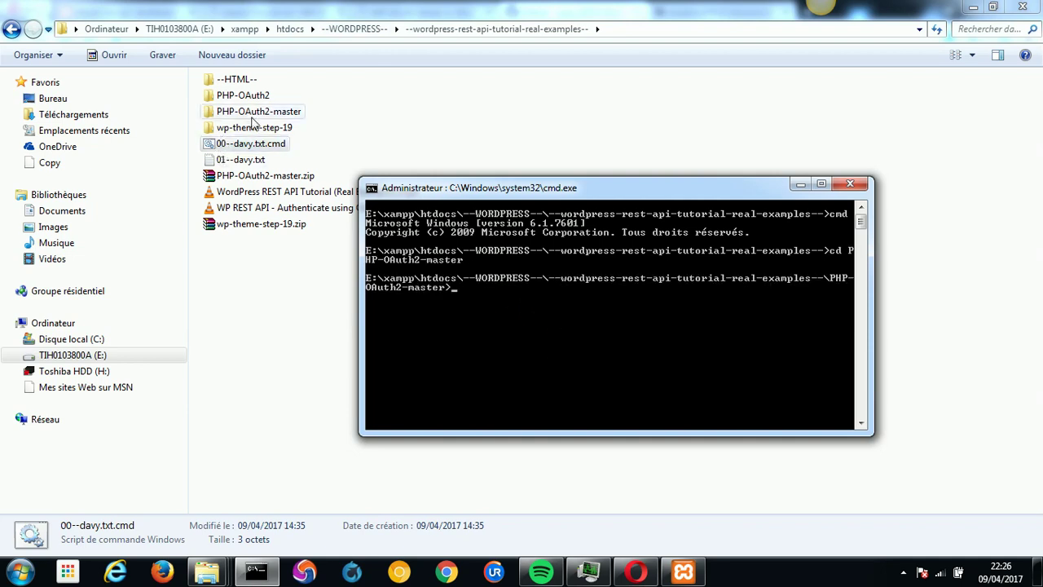
double_click(253, 112)
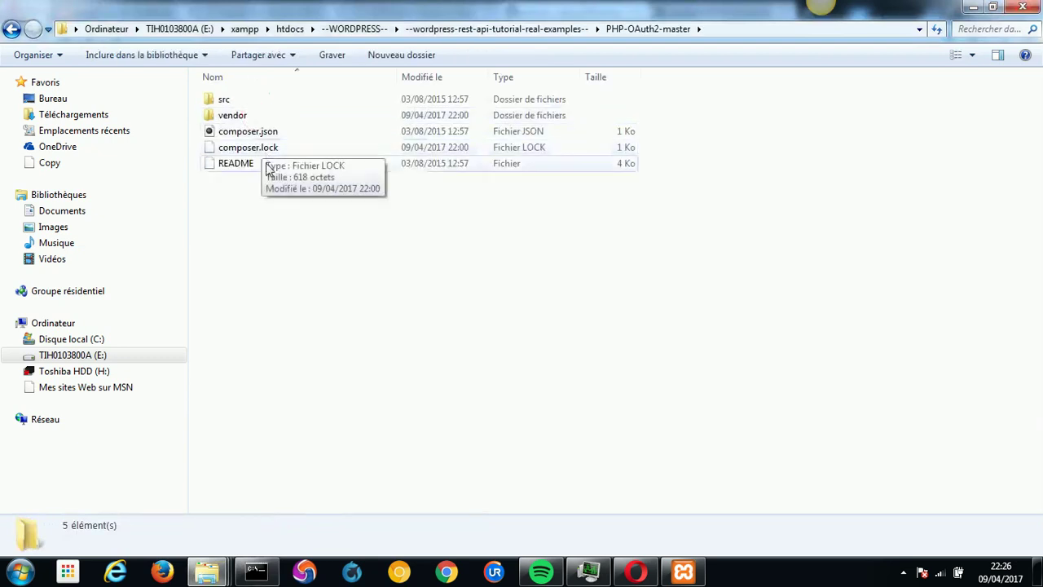
click(260, 135)
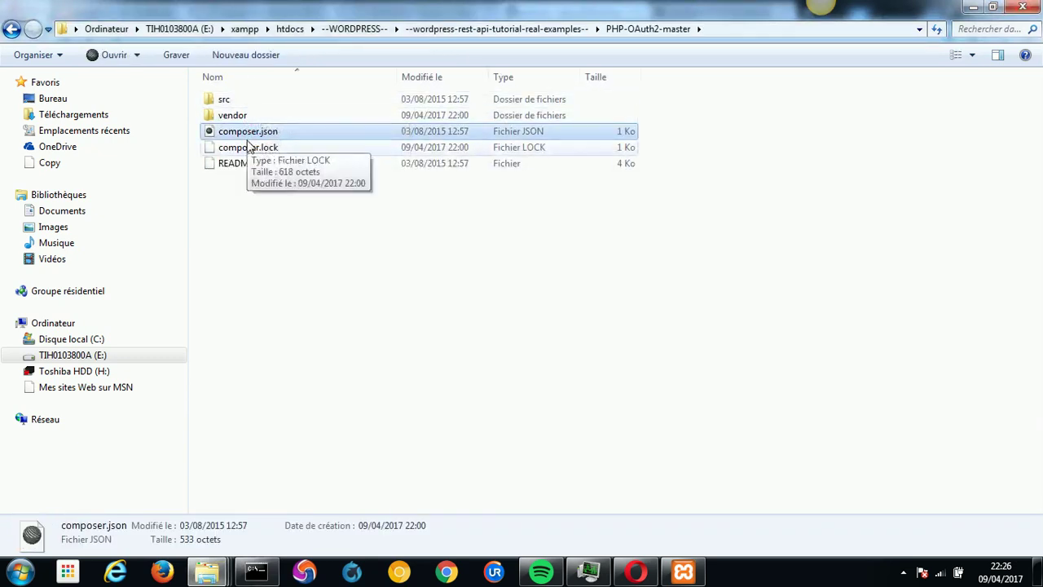
Run composer install and check the updated vendor folder.
click(257, 570)
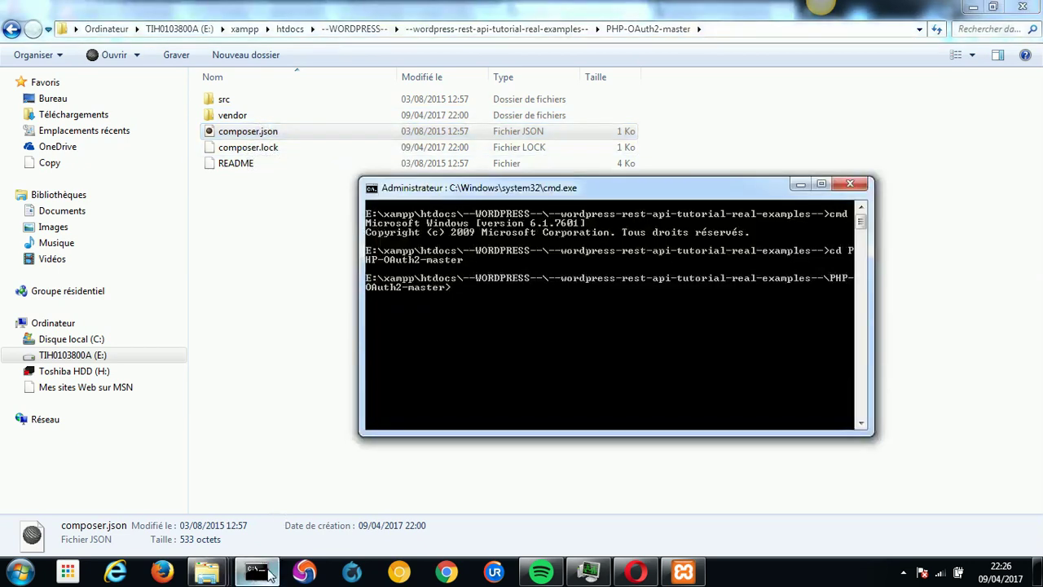
drag(521, 185, 427, 211)
text(composer install)
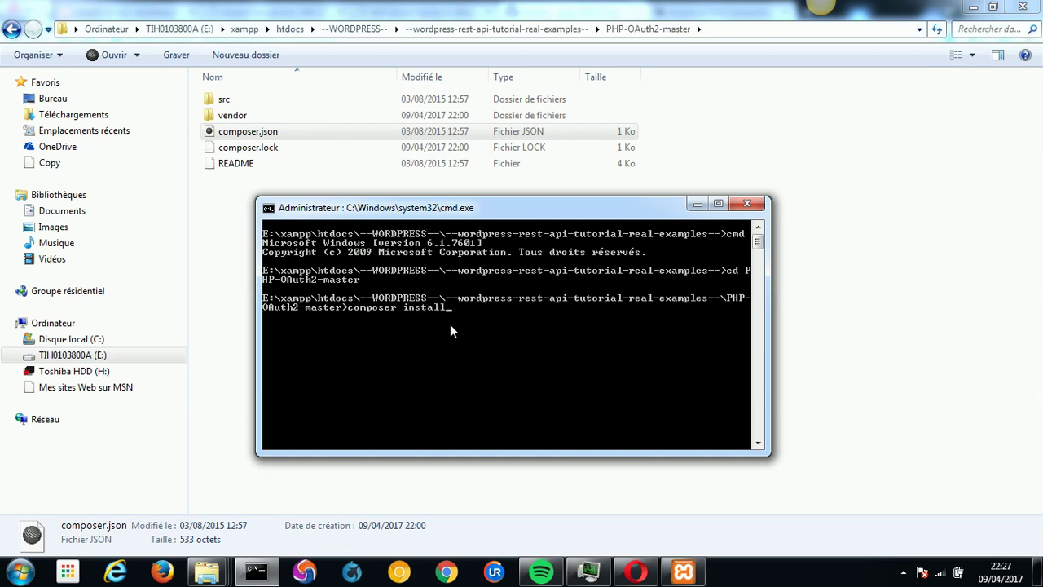
key(Return)
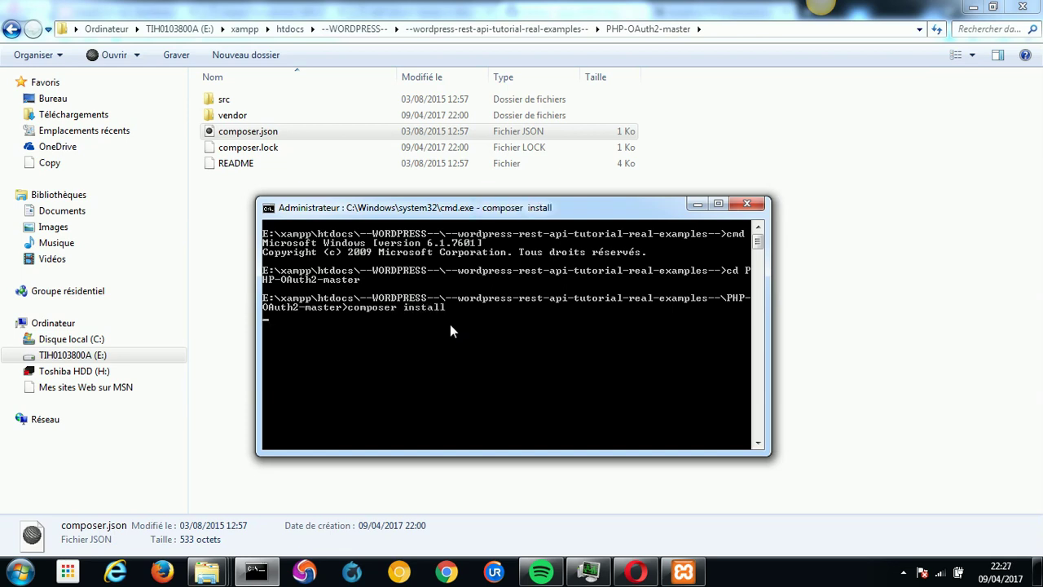
click(240, 119)
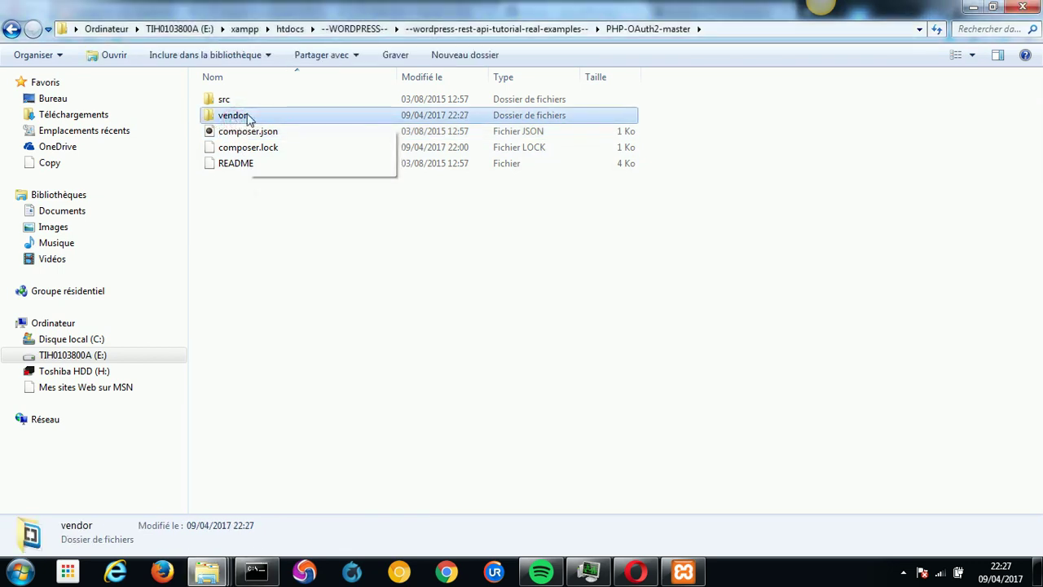
Inspect vendor/composer, then copy the PHP-OAuth2-master folder.
double_click(249, 121)
click(242, 105)
double_click(240, 102)
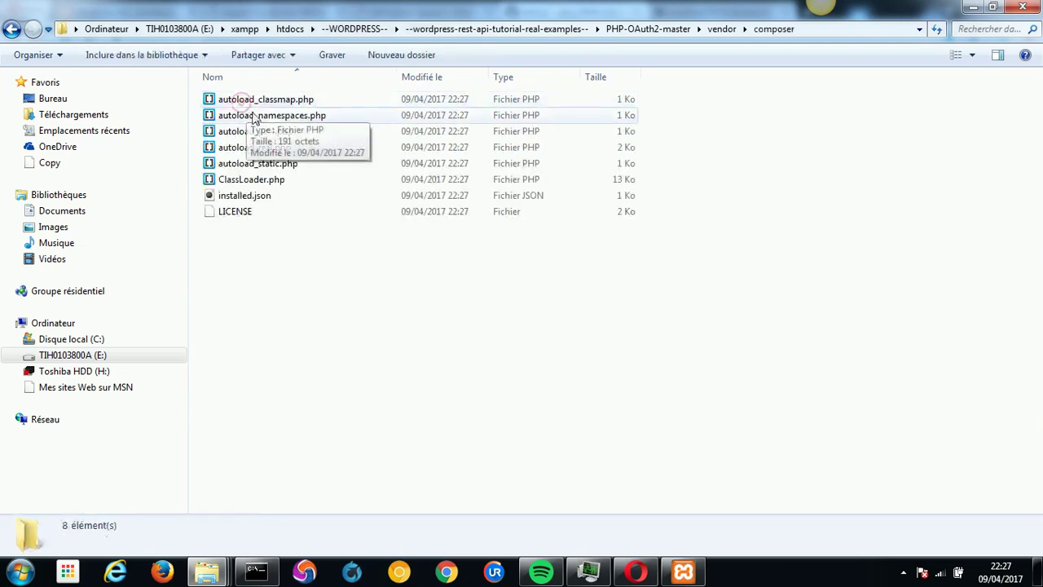
click(675, 35)
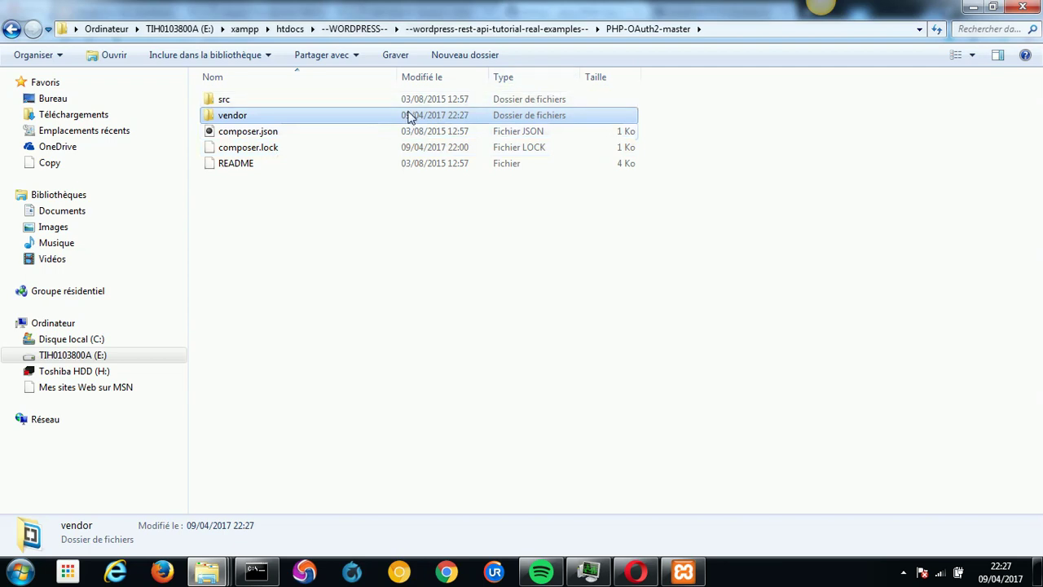
click(563, 32)
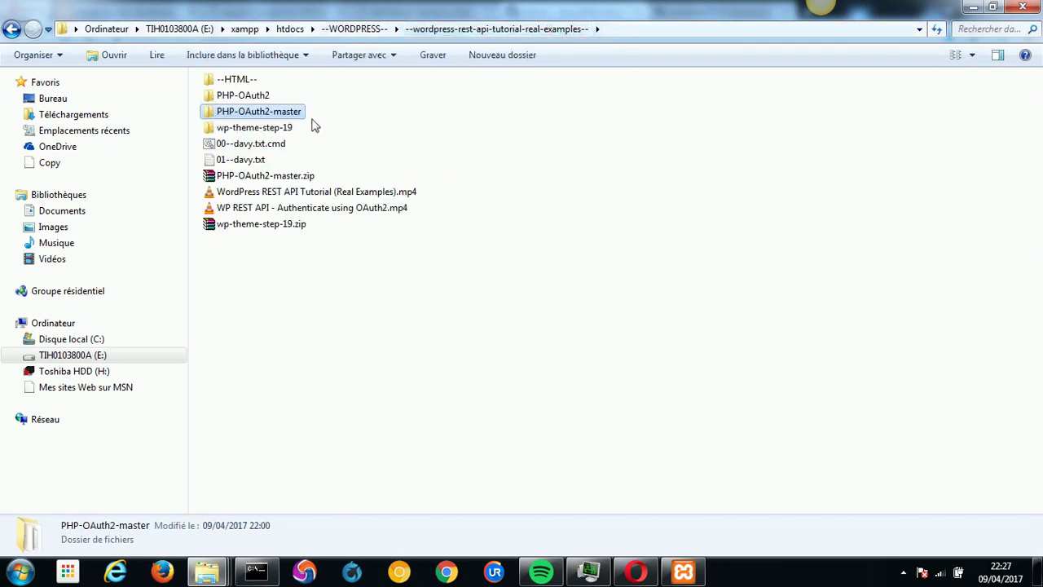
right_click(242, 114)
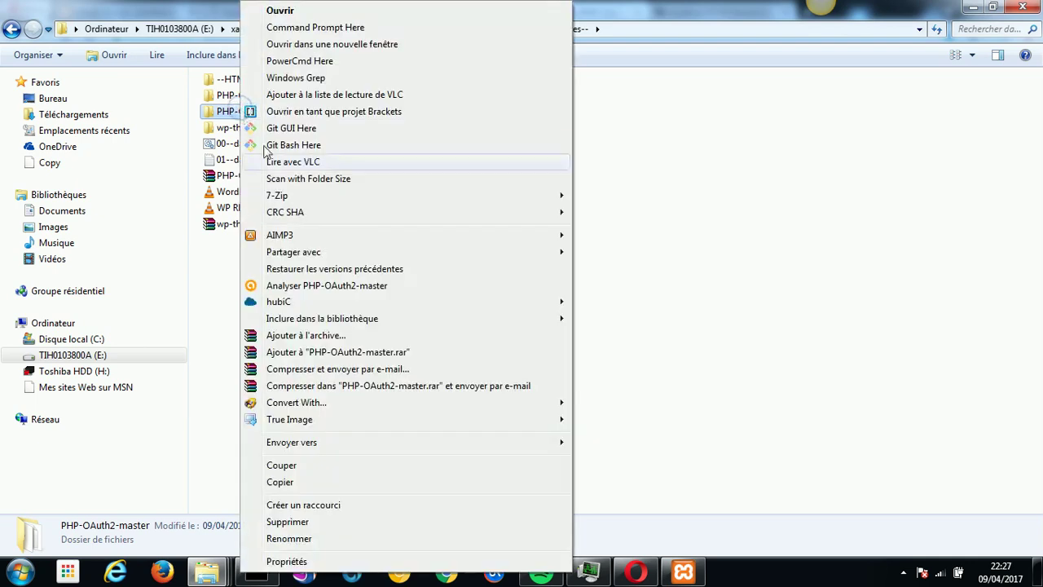
click(285, 482)
Open test.php from htdocs\PHP-OAuth2 in Brackets.
mouse_move(207, 571)
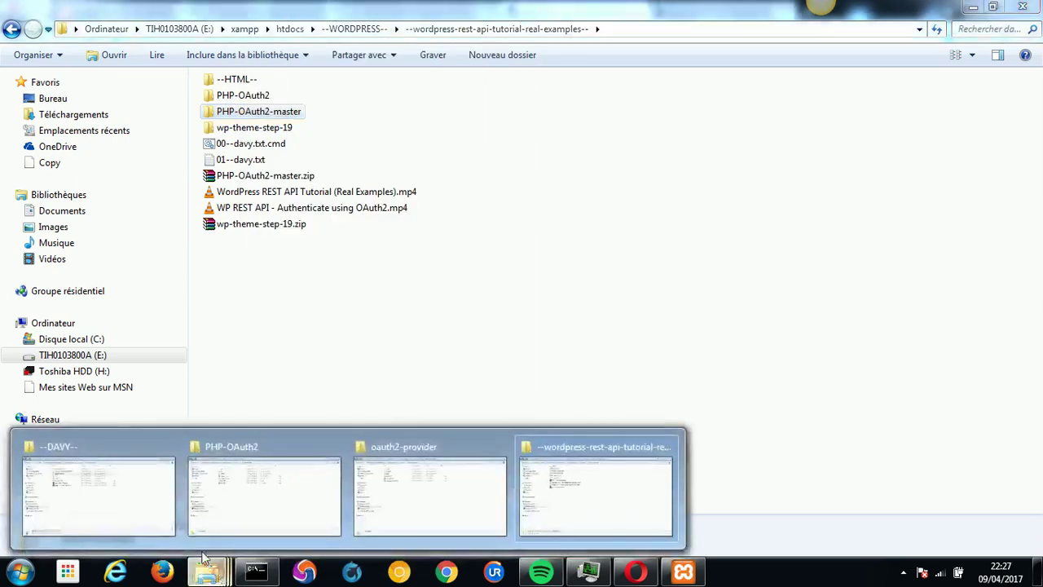
click(156, 525)
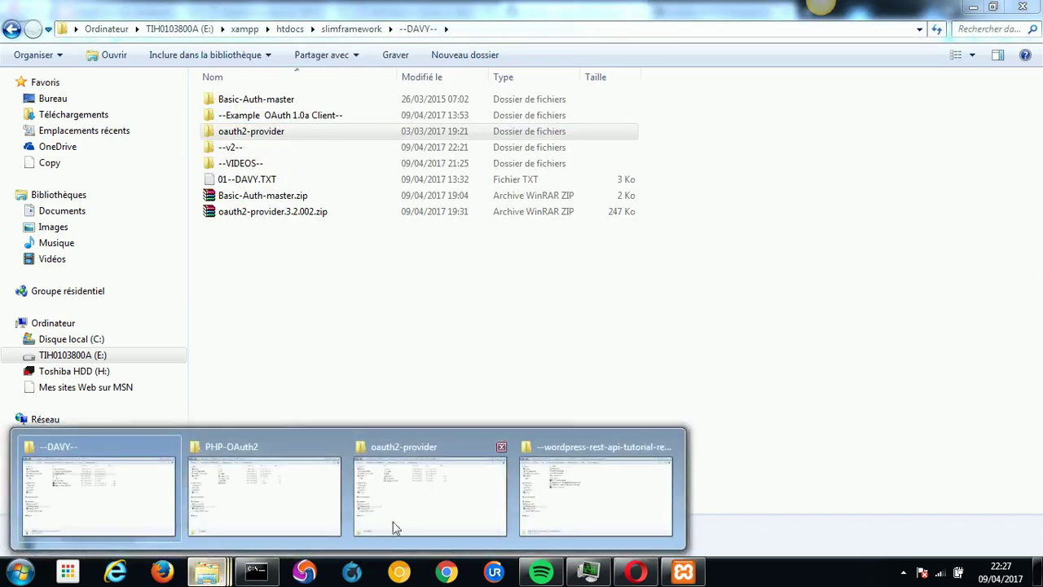
mouse_move(448, 505)
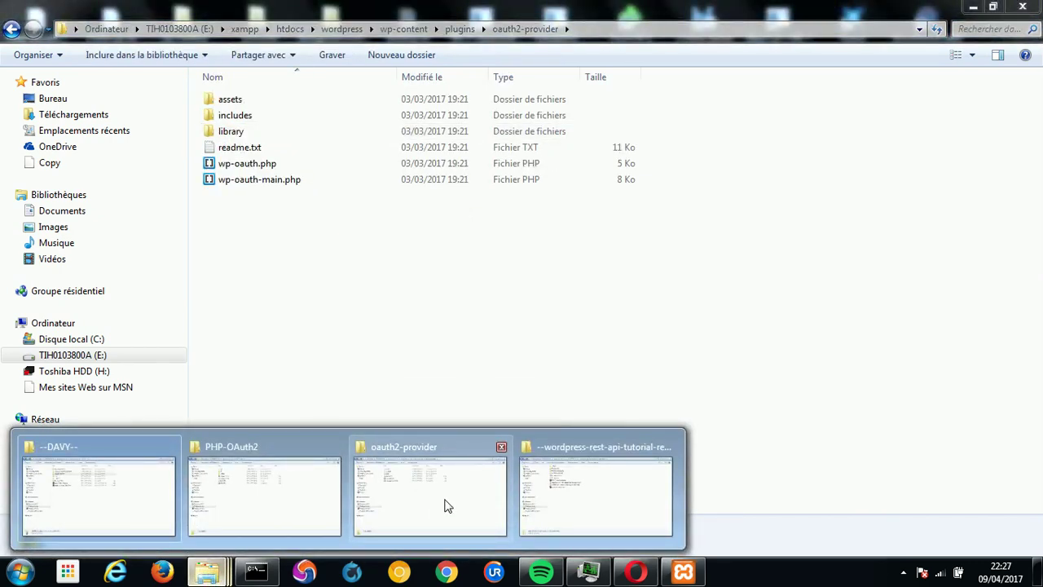
click(286, 500)
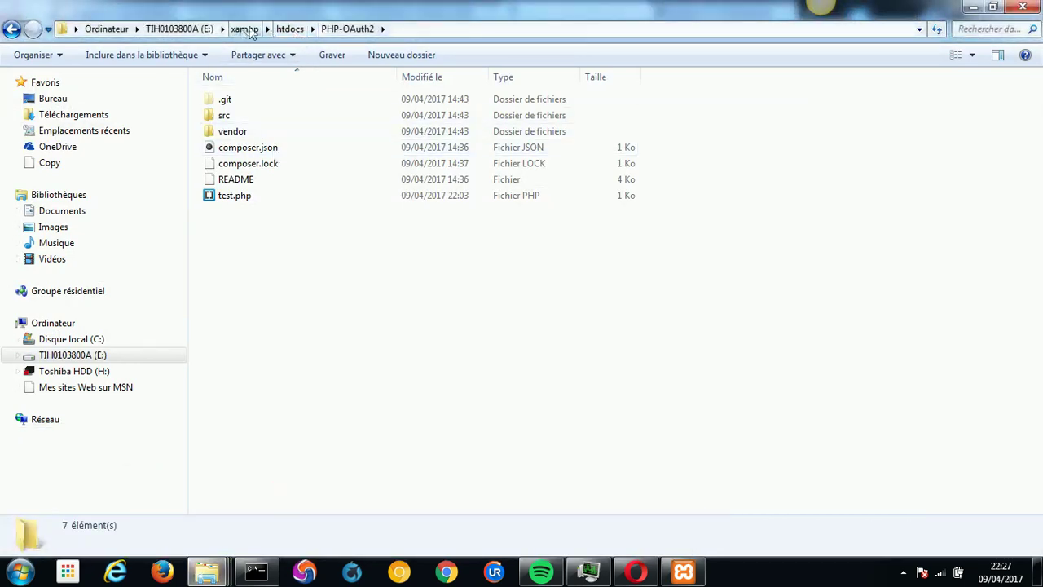
click(290, 30)
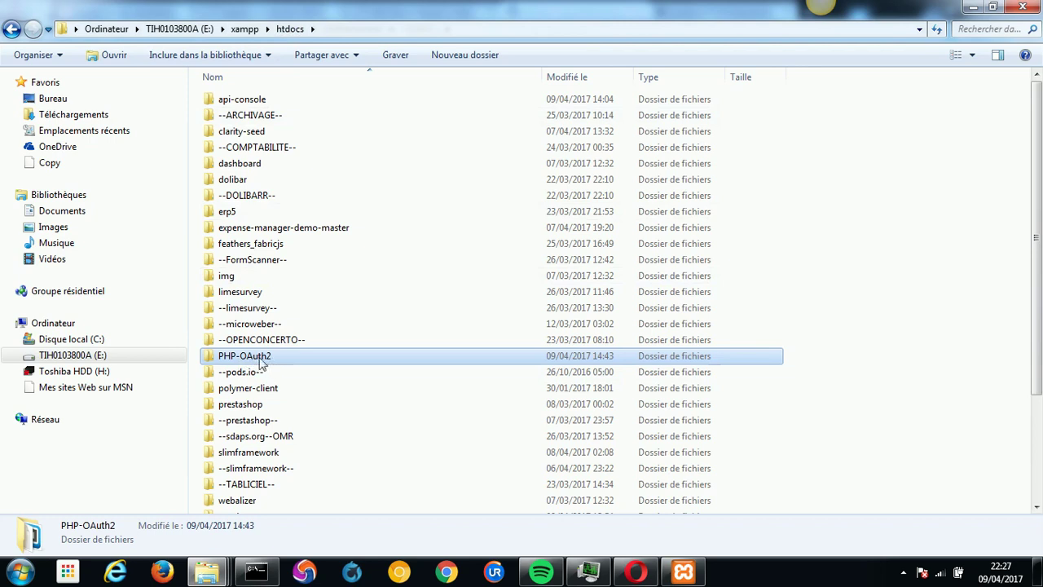
double_click(285, 358)
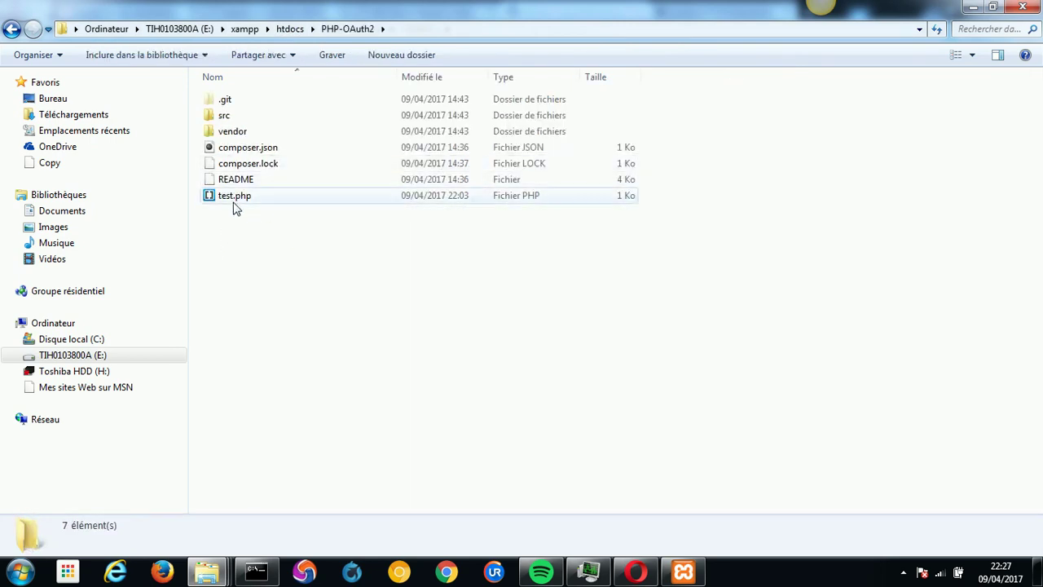
click(228, 203)
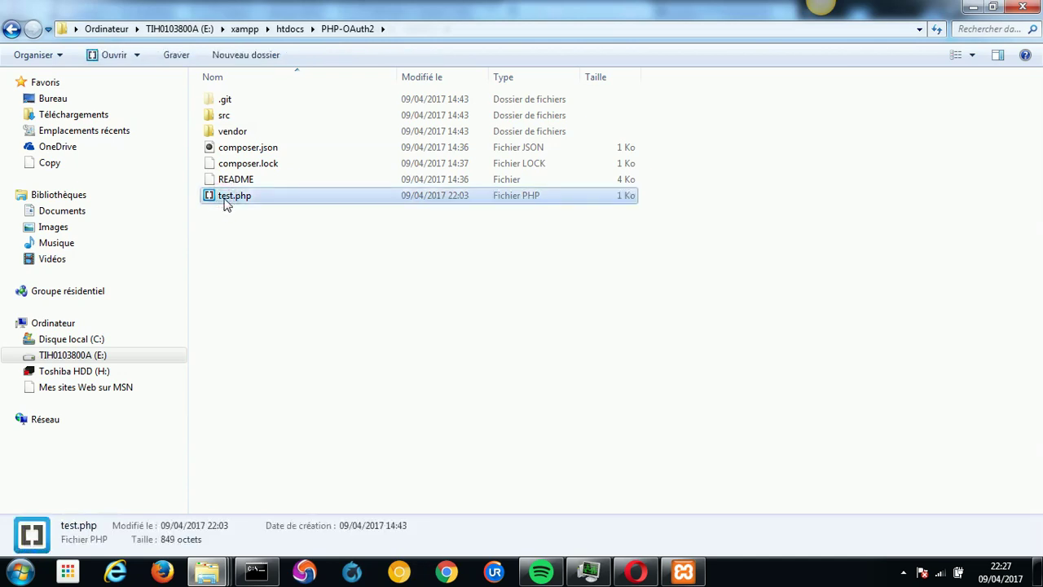
right_click(227, 203)
click(260, 214)
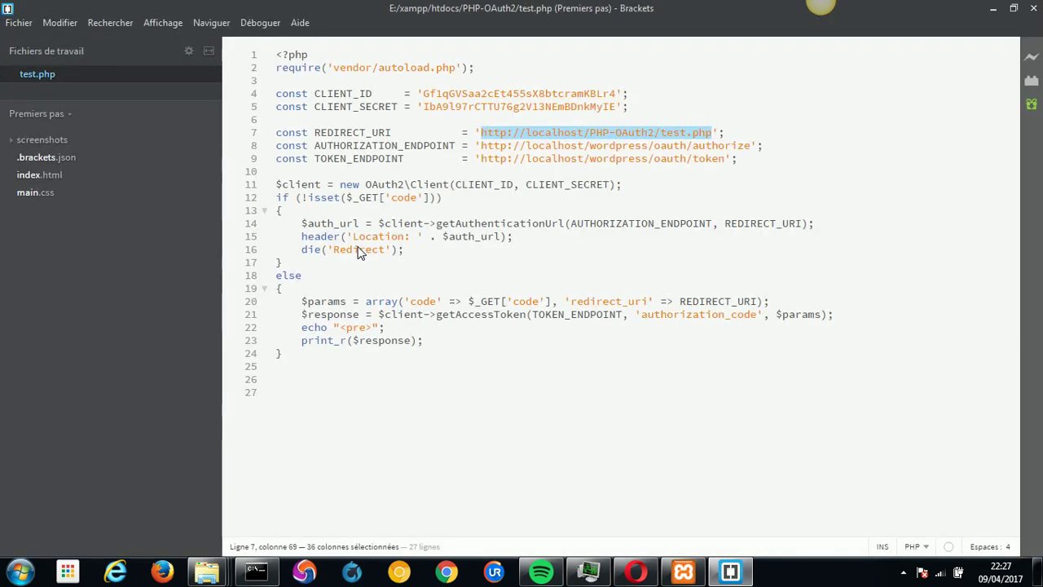
Copy the OAuth2 example code block from the PHP-OAuth2 README for test.php.
click(311, 365)
key(shift+Up)
key(shift+Up)
key(shift+Up)
key(shift+Up)
key(shift+Up)
key(shift+Up)
key(shift+Up)
key(shift+Up)
key(shift+Up)
key(shift+Up)
key(shift+Up)
key(shift+Up)
key(shift+Up)
key(shift+Up)
key(shift+Up)
key(shift+Up)
key(shift+Up)
key(shift+Up)
key(shift+Up)
key(shift+Up)
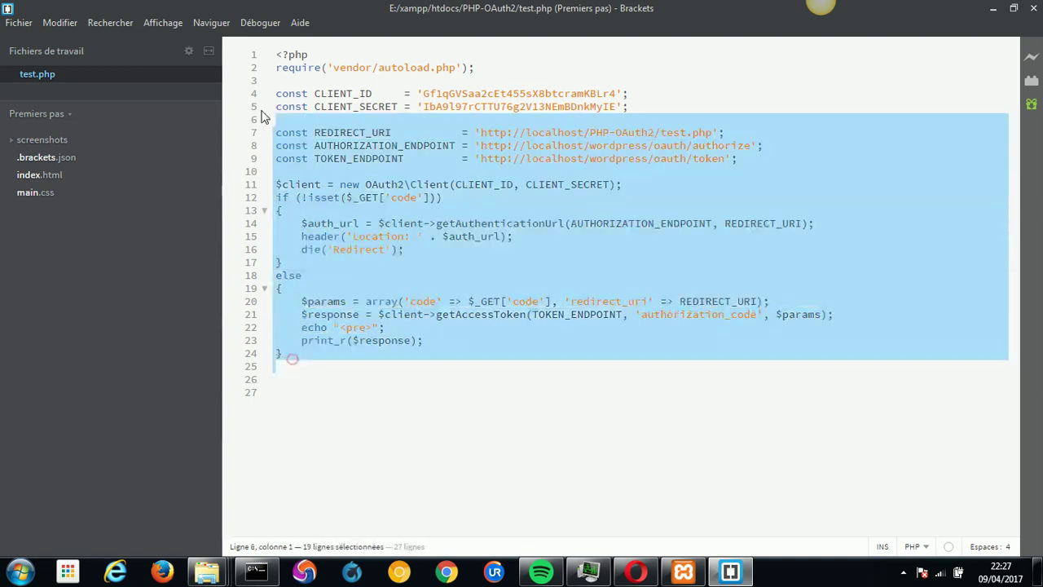
click(637, 571)
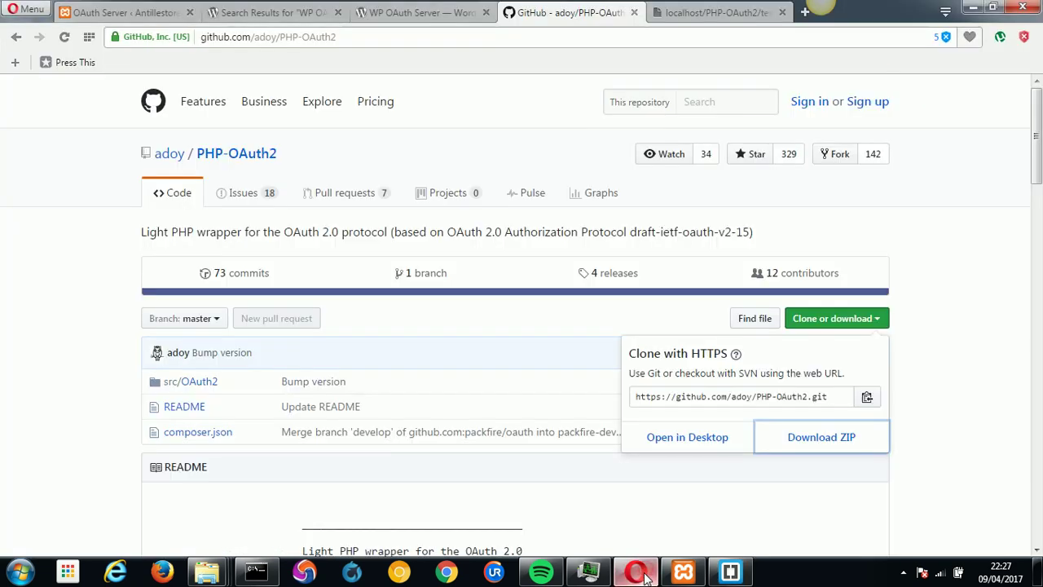
click(357, 38)
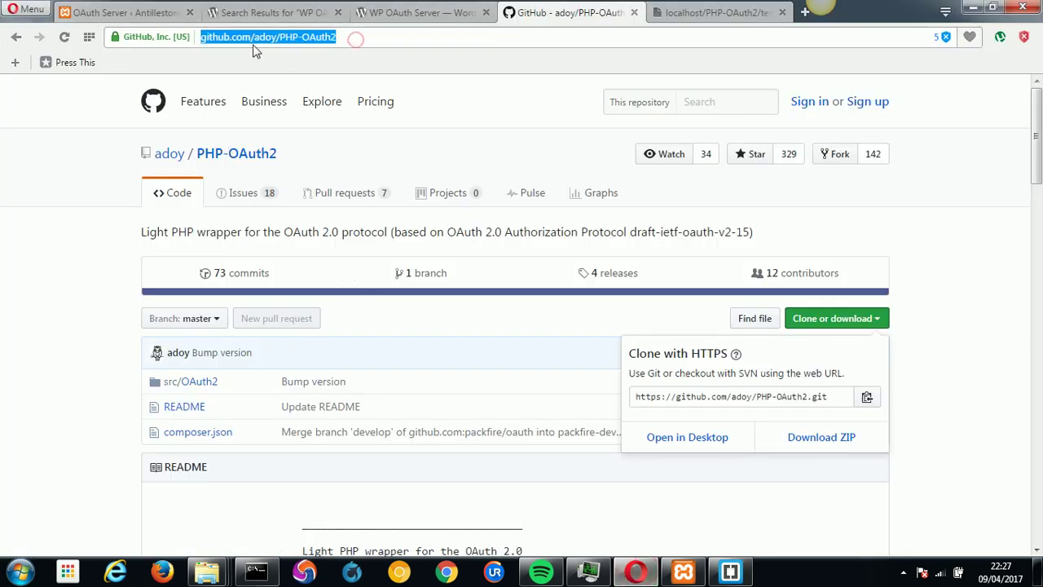
click(293, 155)
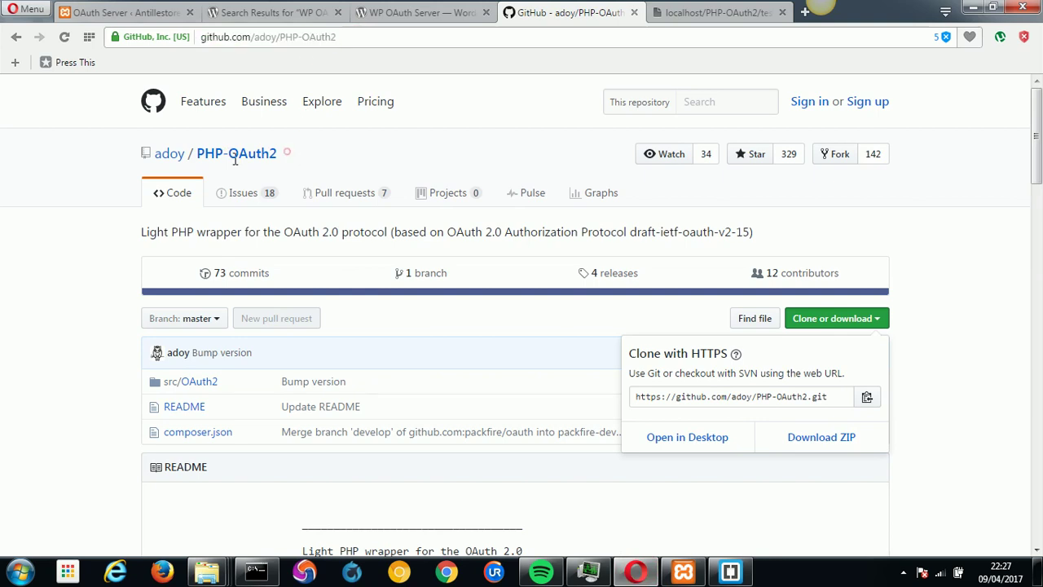
click(196, 155)
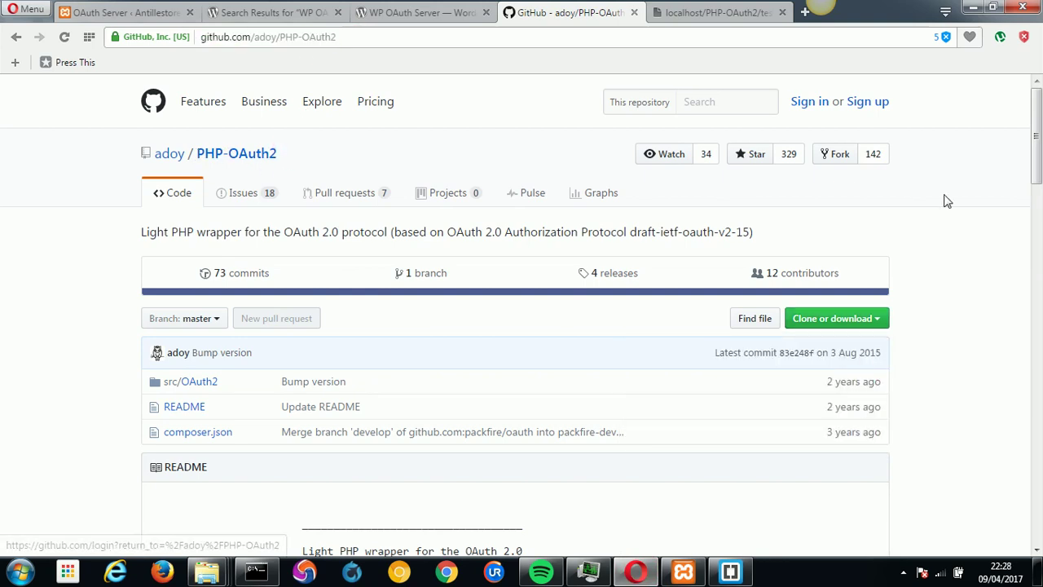
drag(1037, 174, 1038, 395)
drag(176, 84, 183, 446)
key(ctrl+c)
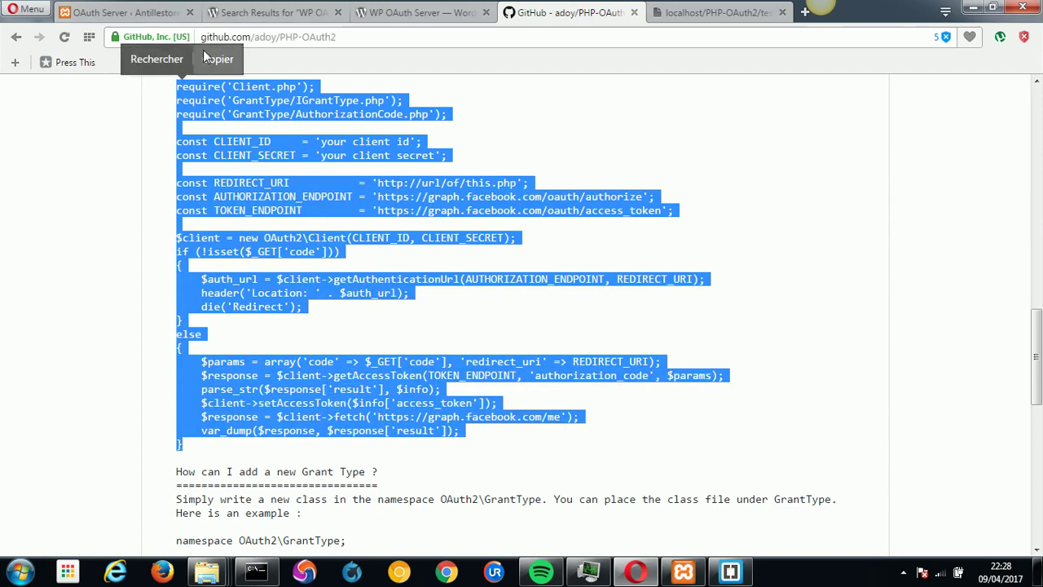
click(218, 58)
click(729, 571)
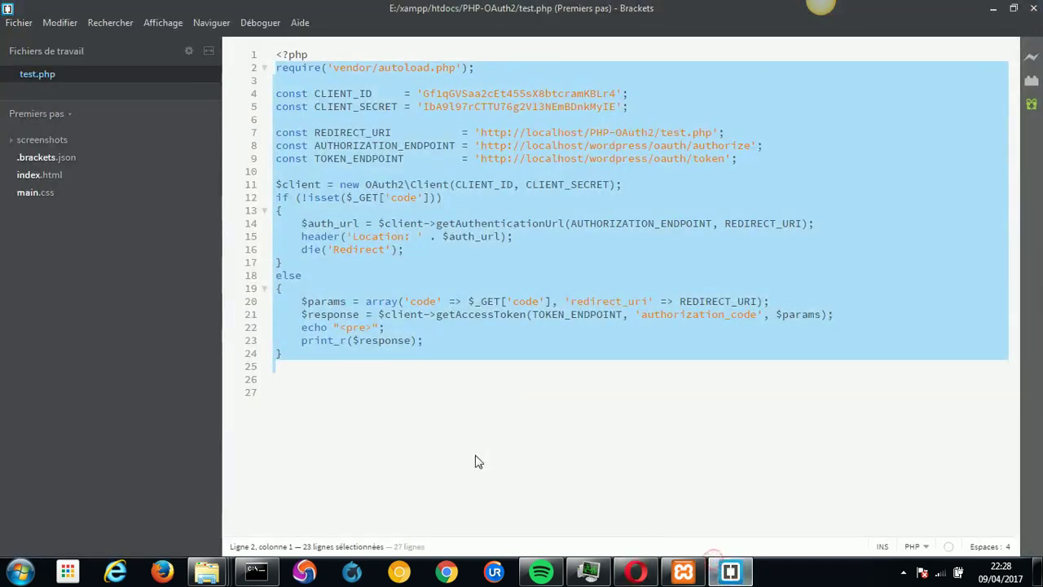
Add a '----------------' separator on line 26 and paste the GitHub example below it.
click(354, 383)
text(----------------)
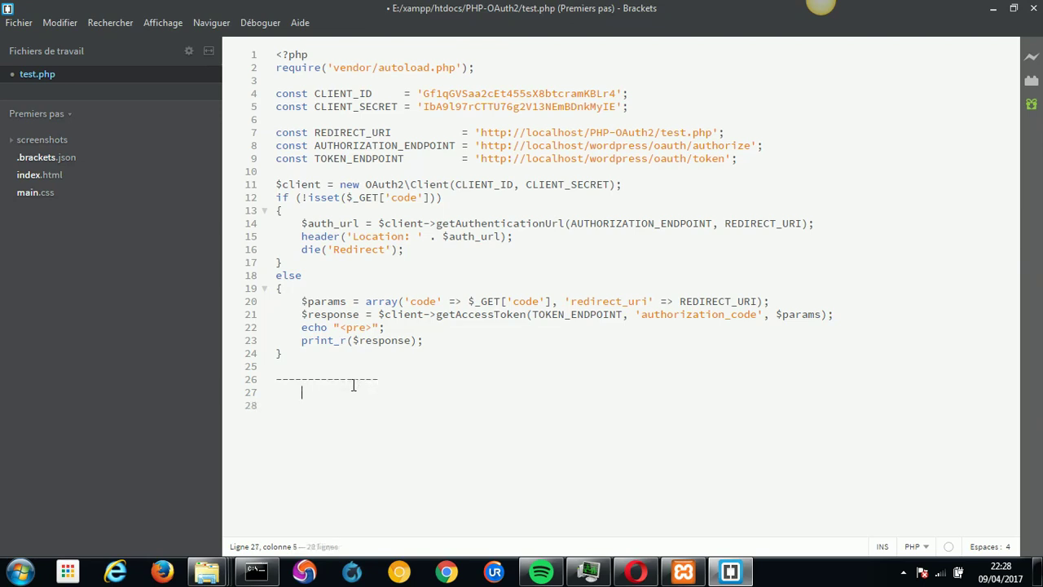
key(ctrl+v)
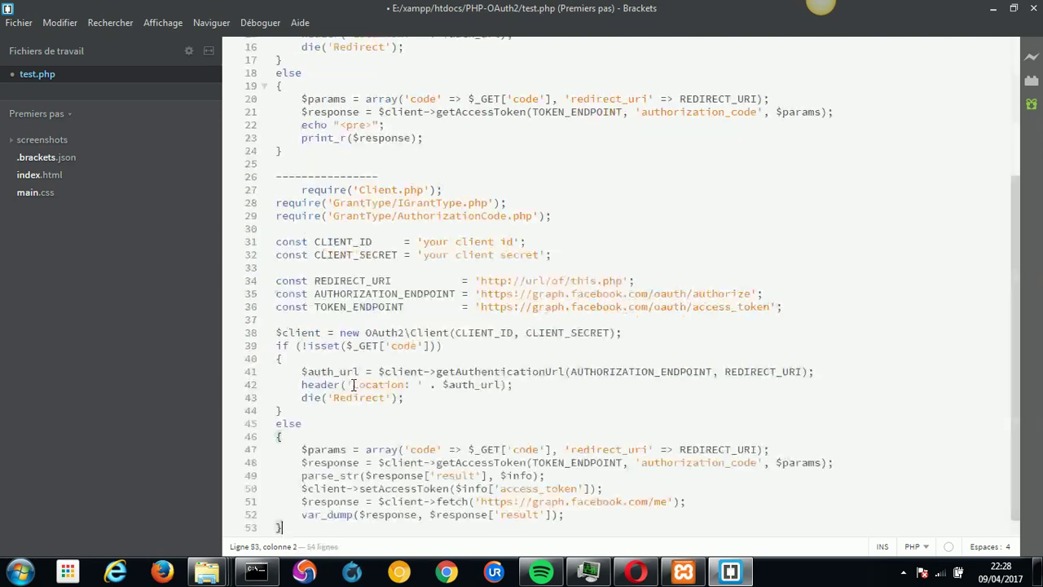
Remove the three pasted require lines and select the vendor autoload require line.
drag(1015, 204, 1014, 57)
drag(321, 54, 277, 56)
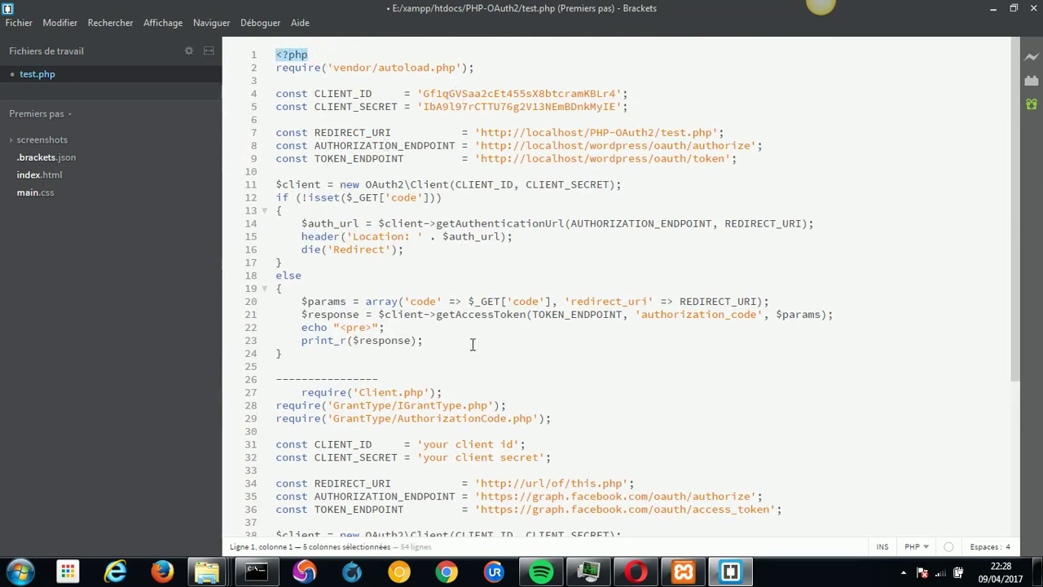
drag(559, 425, 296, 394)
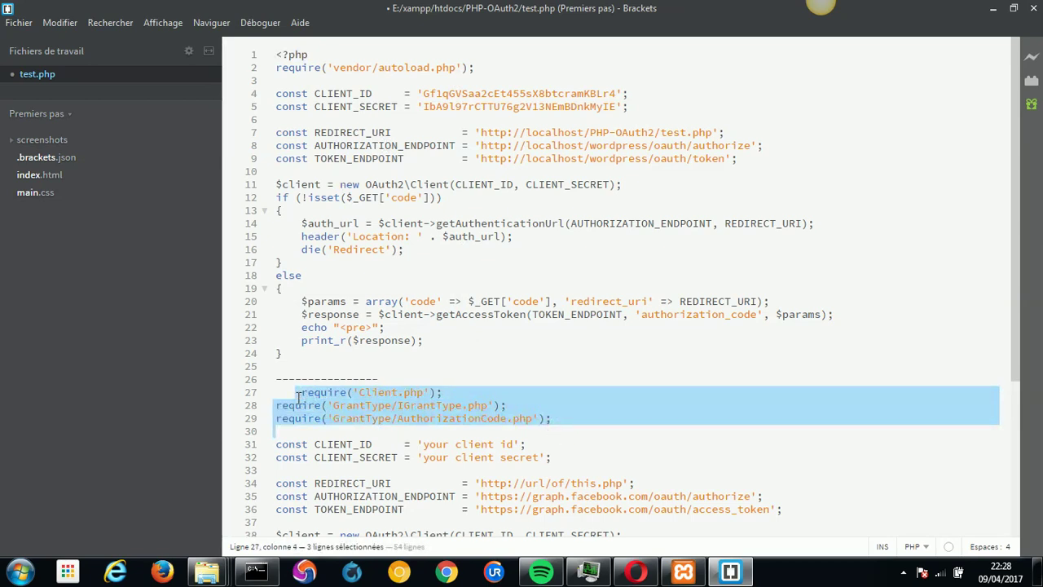
key(BackSpace)
key(Return)
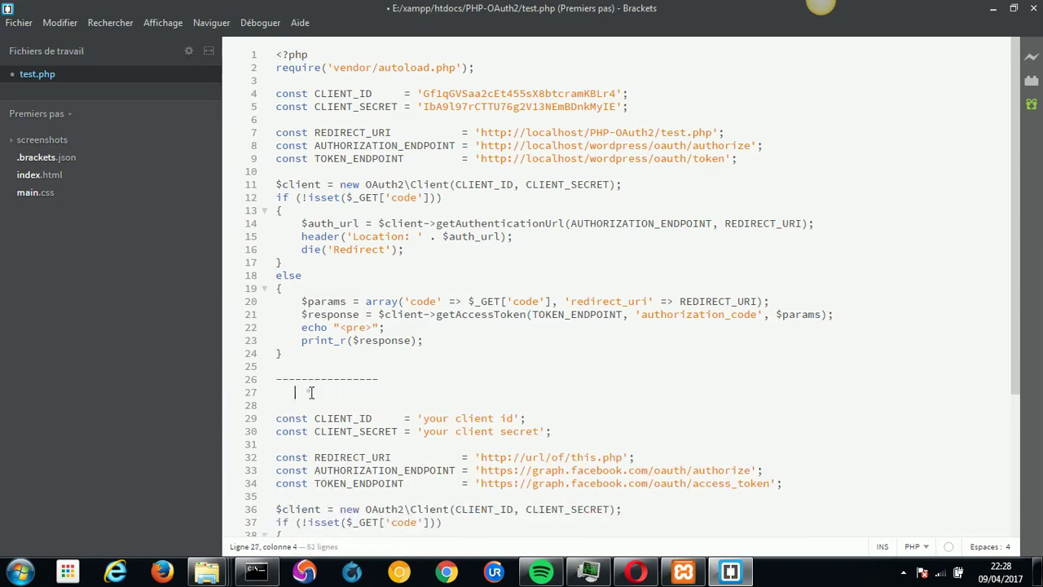
drag(475, 71, 275, 72)
key(ctrl+c)
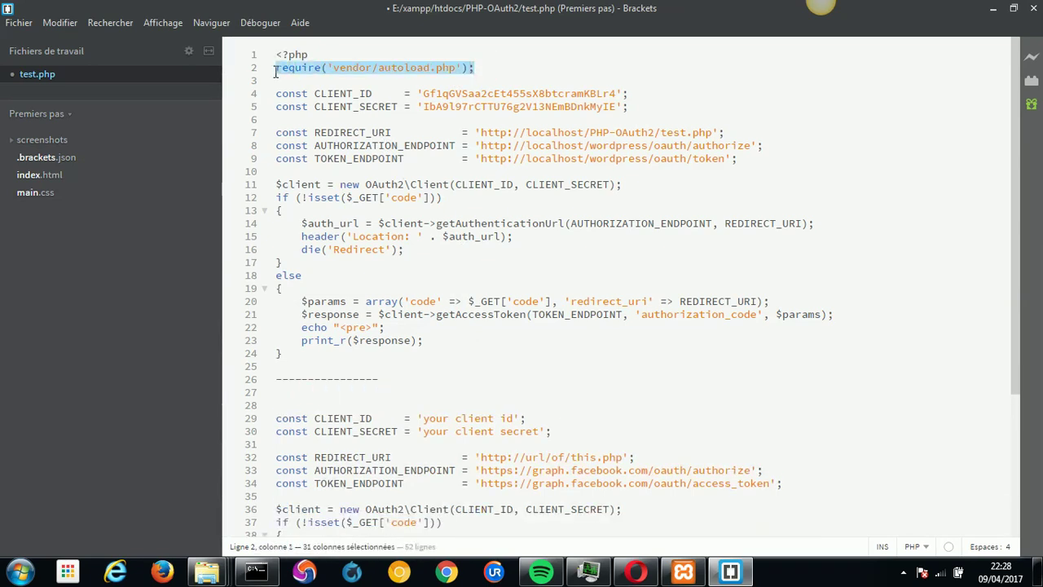
Paste the autoload require onto line 27 and verify autoload.php exists in PHP-OAuth2\vendor.
click(318, 392)
key(ctrl+v)
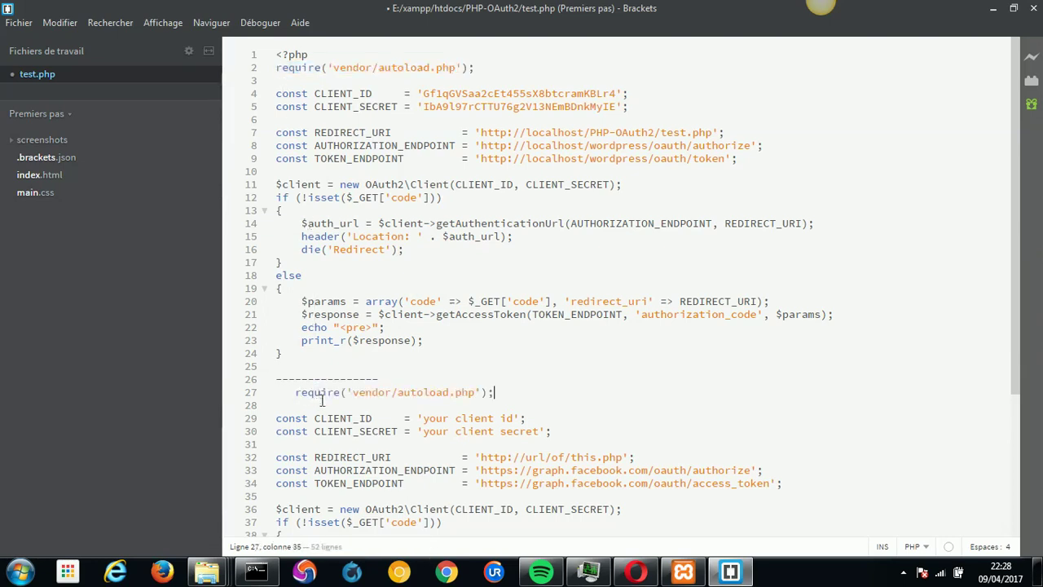
mouse_move(207, 570)
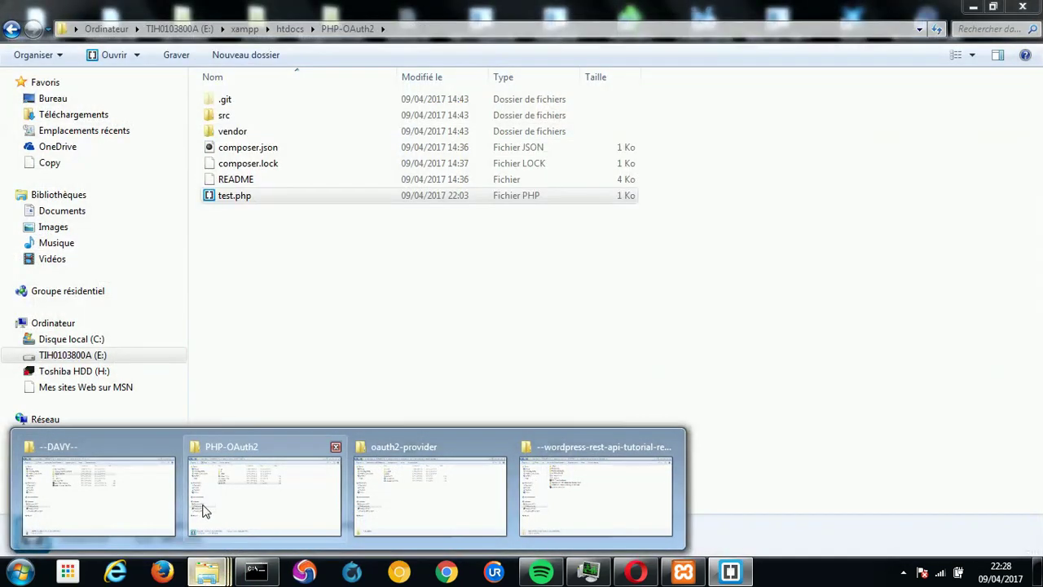
click(203, 511)
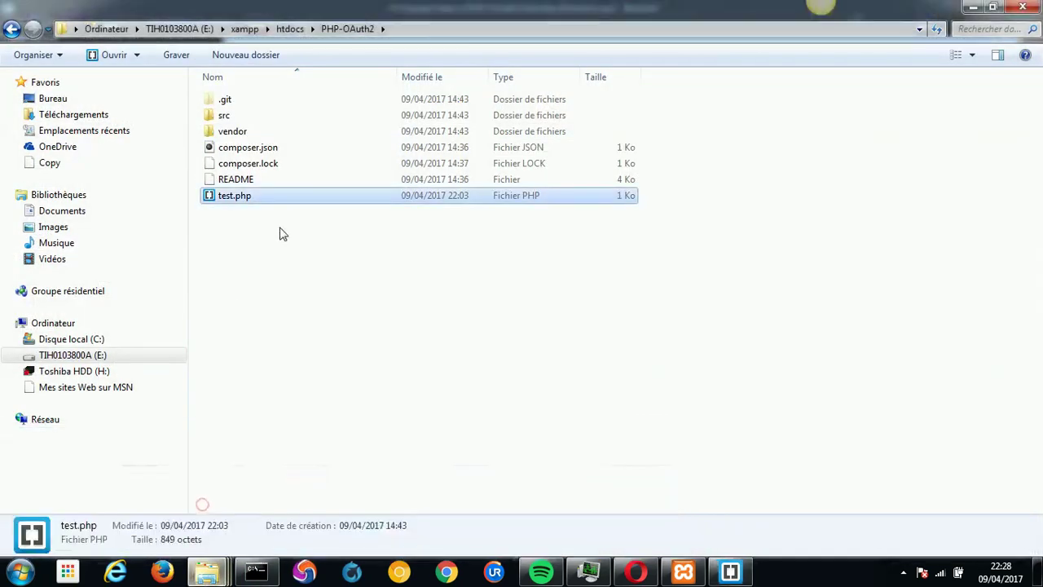
double_click(244, 131)
double_click(245, 116)
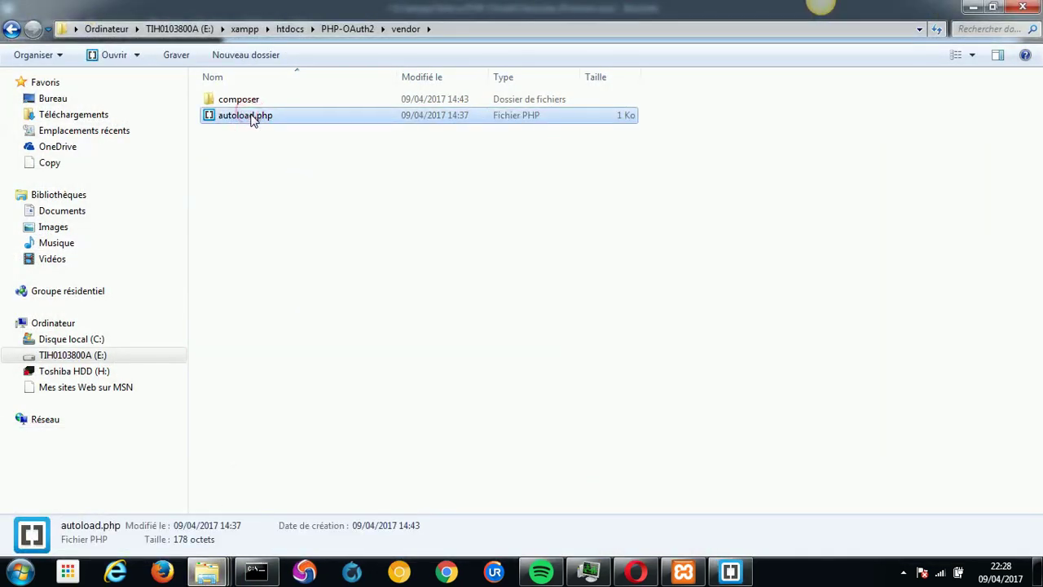
click(730, 573)
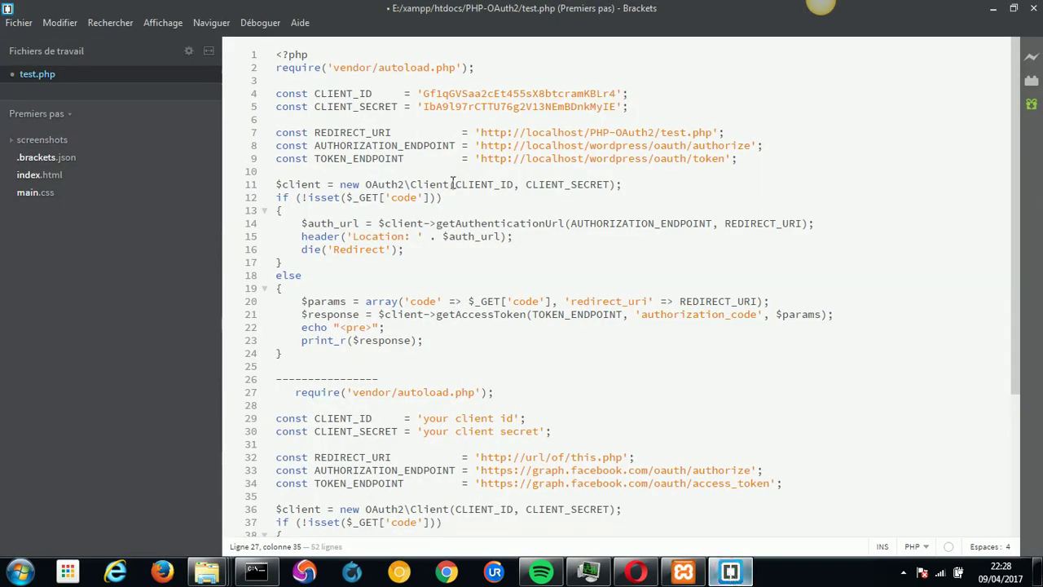
Replace CLIENT_ID on line 4 with the WordPress client's new Client ID.
double_click(460, 92)
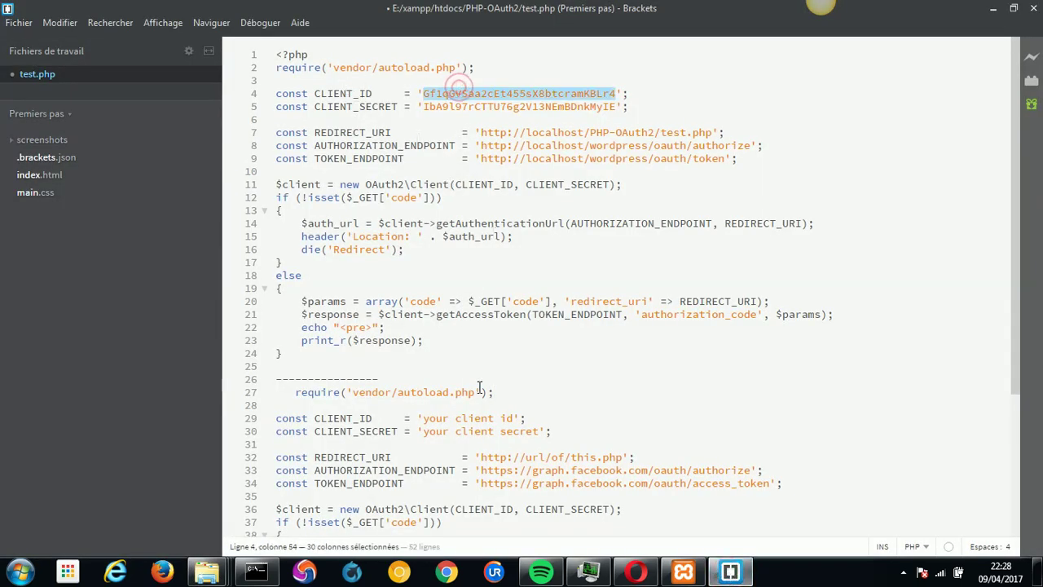
click(637, 576)
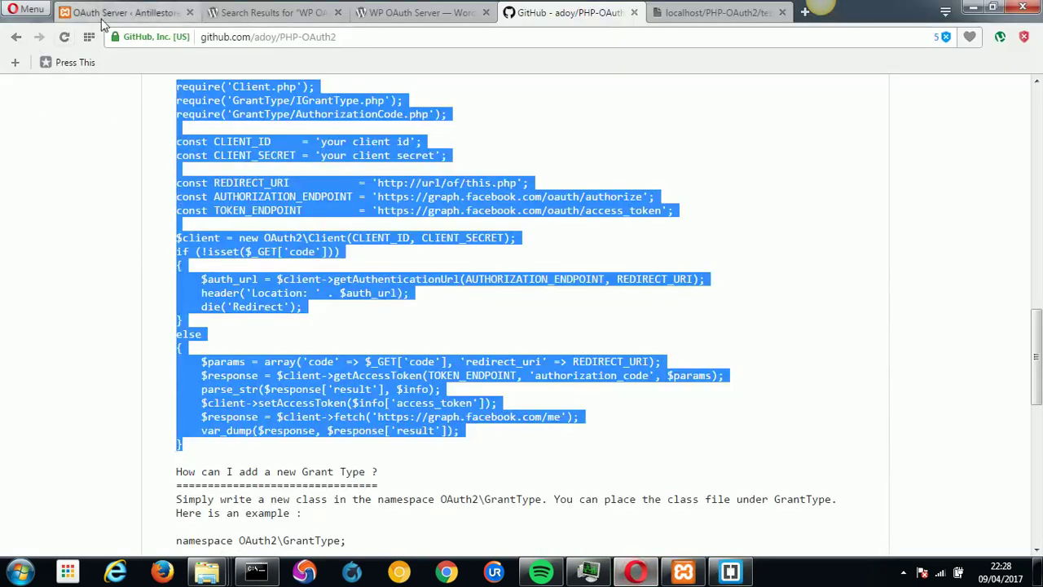
click(122, 13)
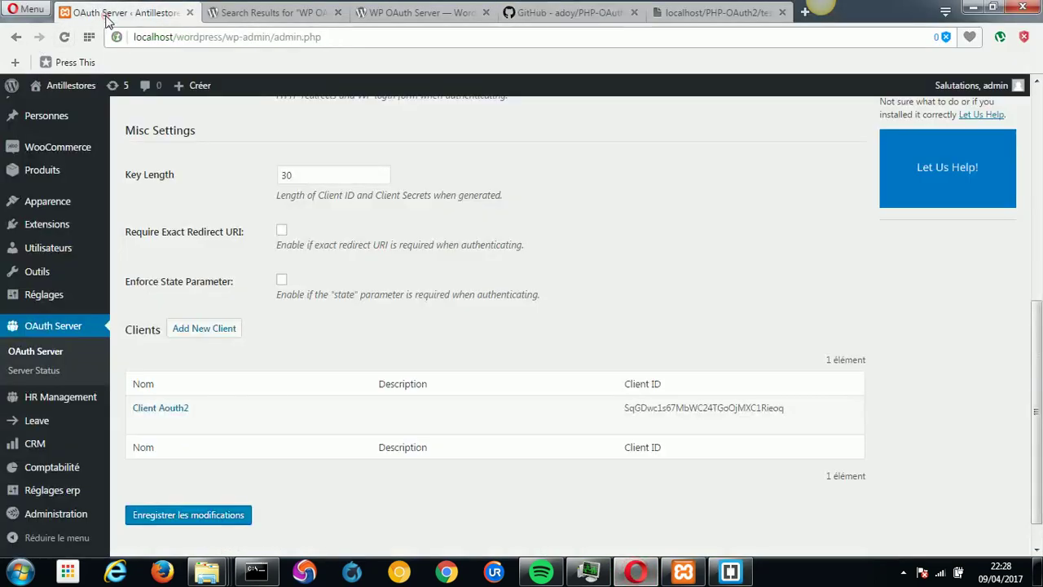
double_click(705, 407)
key(ctrl+c)
click(810, 380)
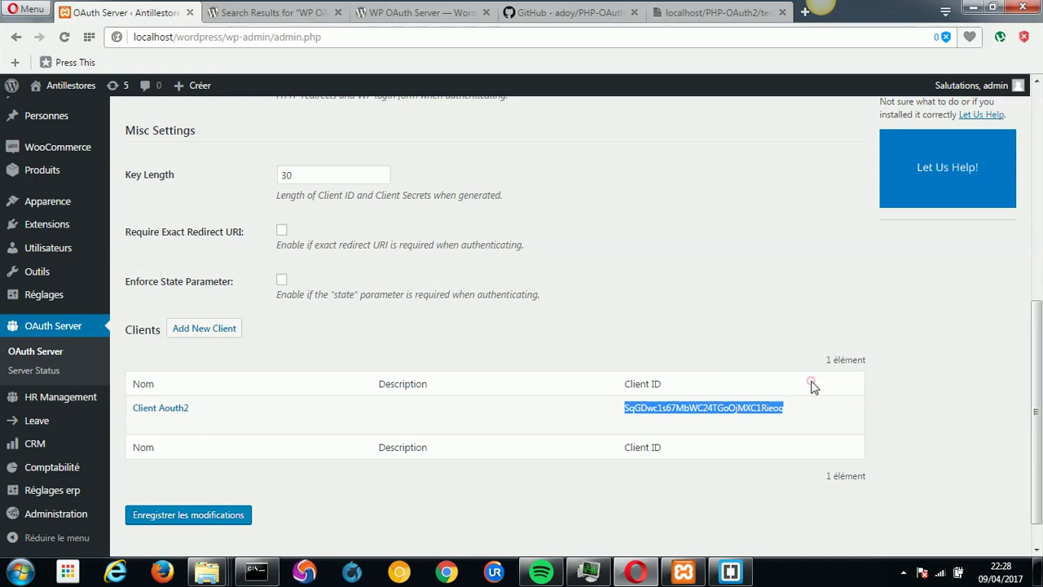
click(730, 573)
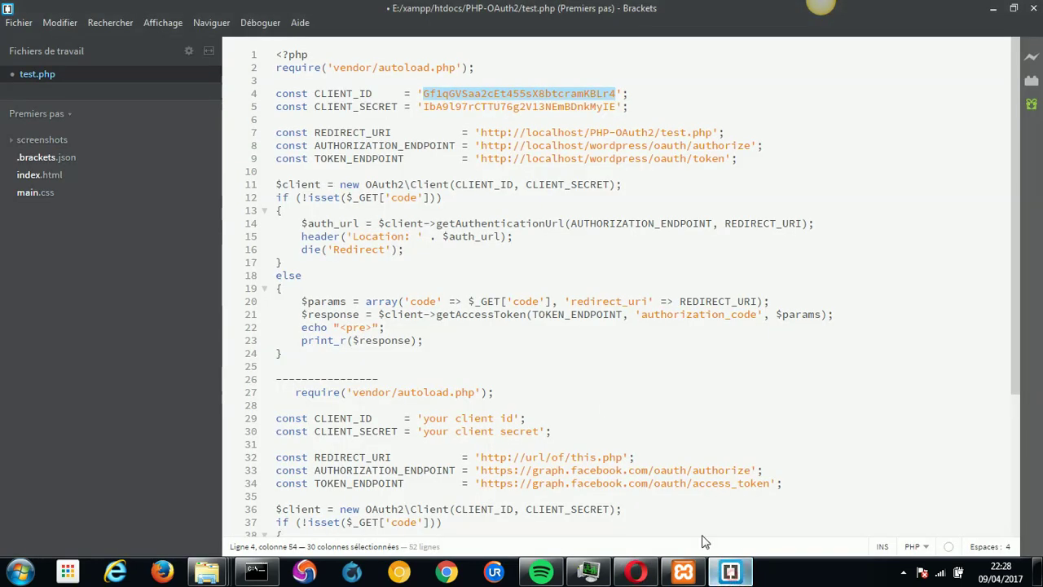
key(ctrl+v)
Replace CLIENT_SECRET on line 5 with the client's revealed secret.
double_click(498, 106)
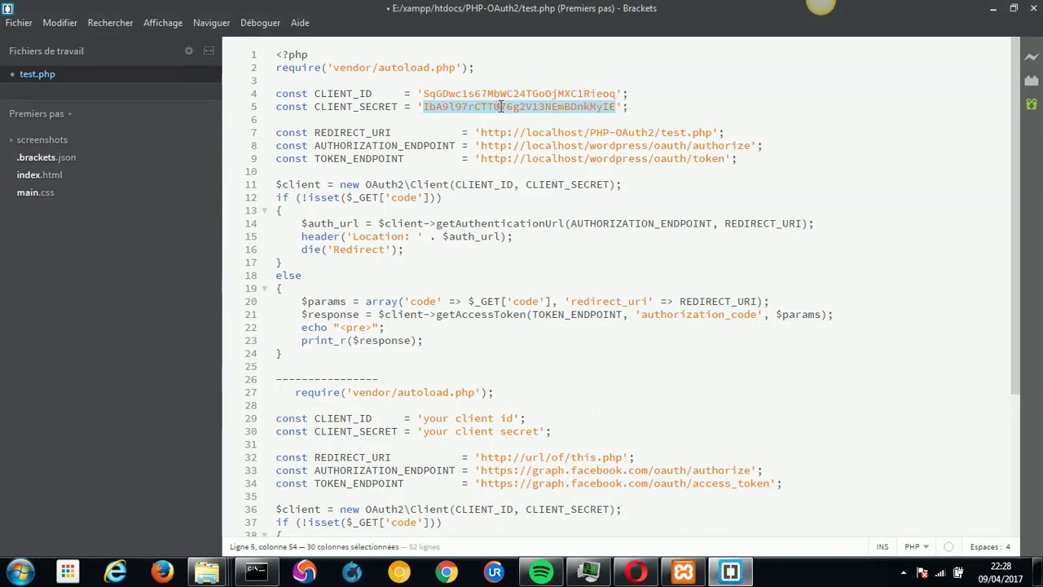
click(636, 571)
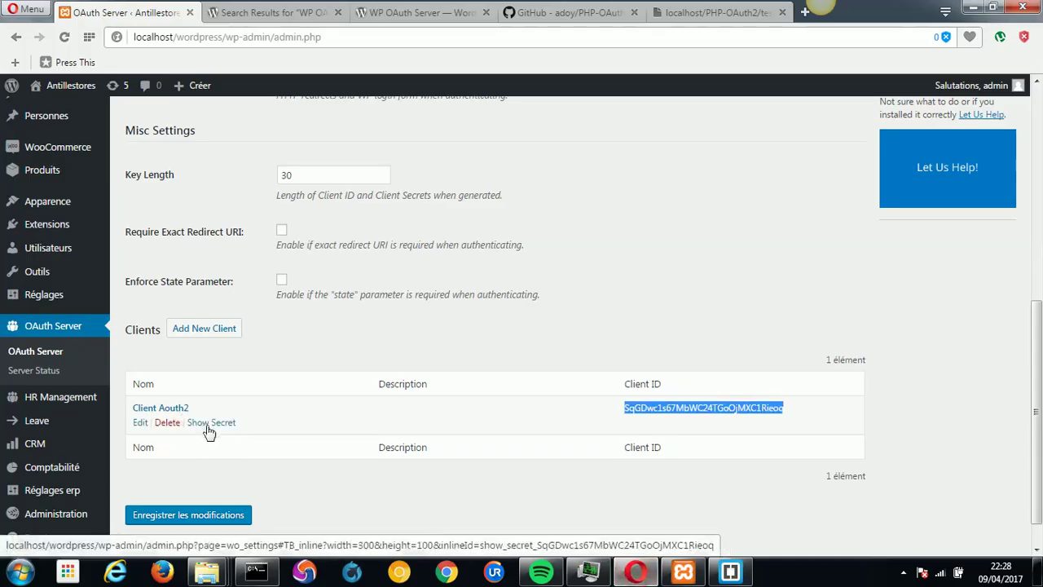
click(208, 424)
double_click(513, 323)
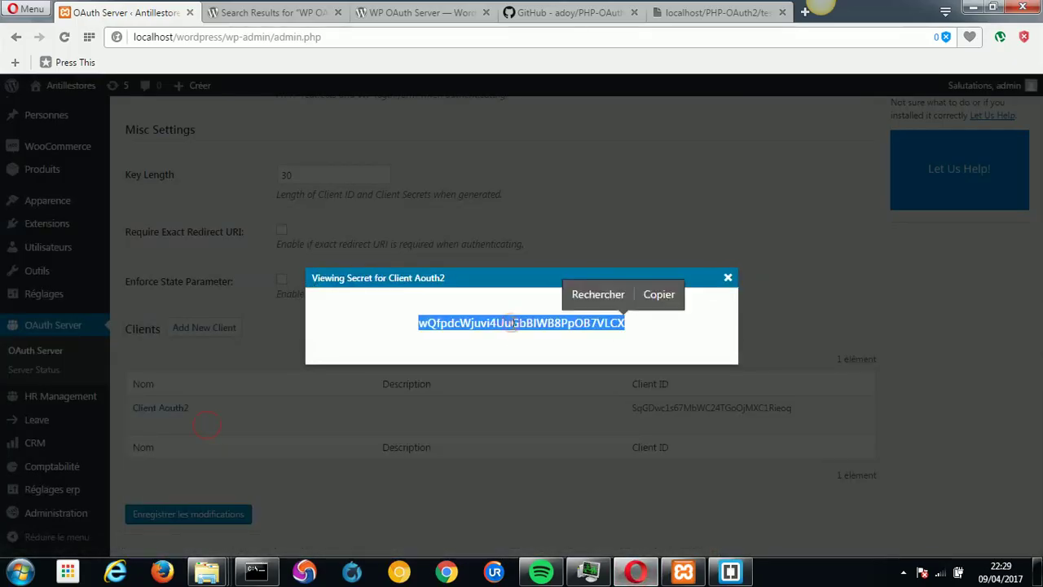
click(659, 294)
key(alt+Tab)
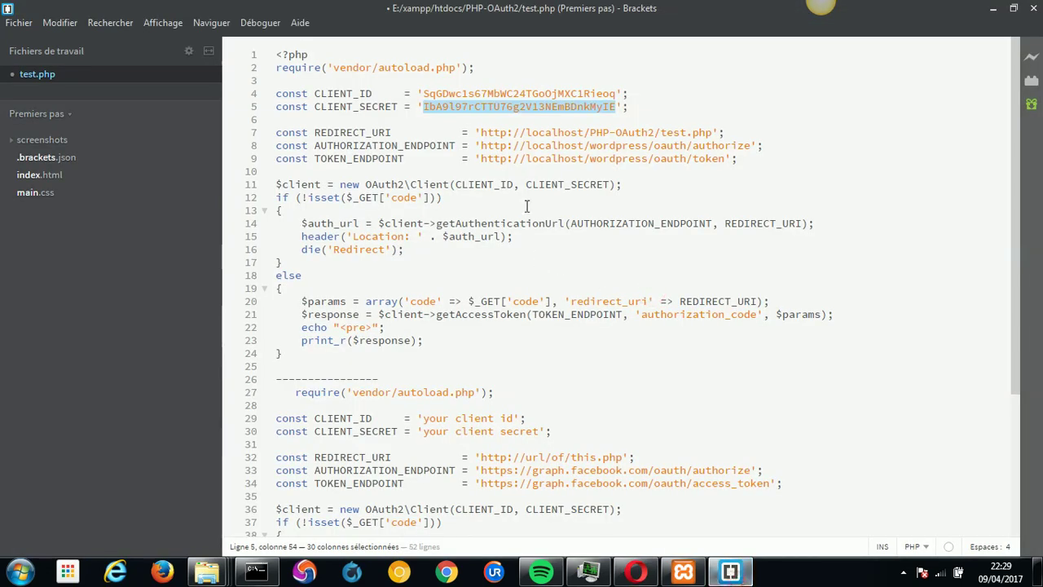
key(ctrl+v)
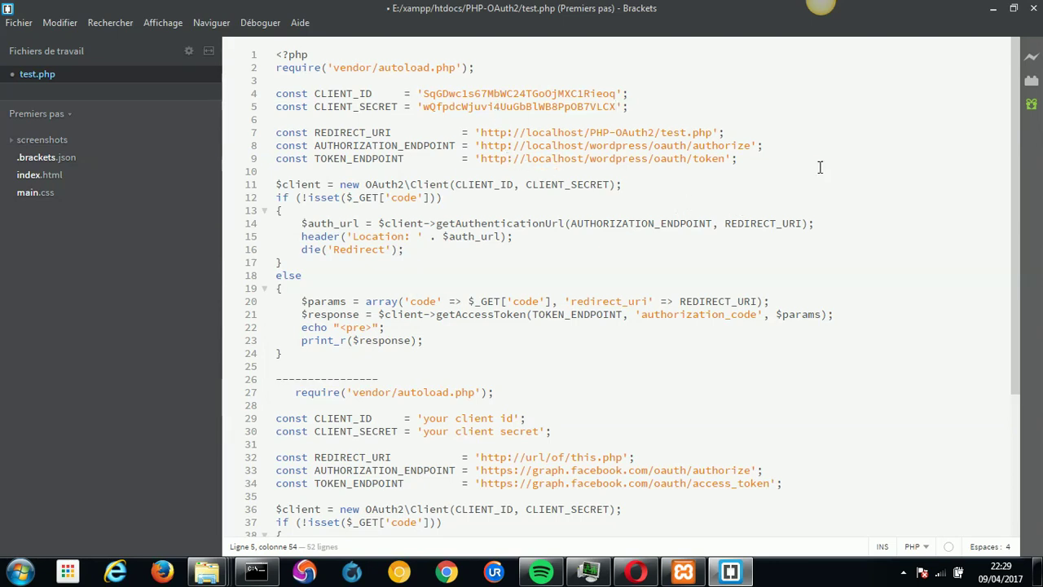
scroll(1017, 225, down, 2)
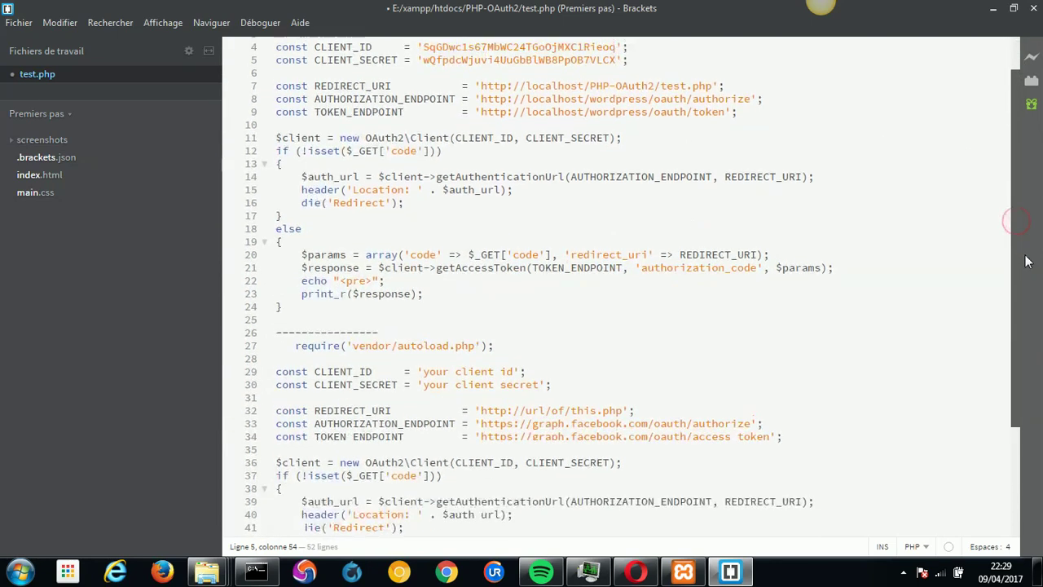
drag(481, 100, 648, 98)
key(ctrl+c)
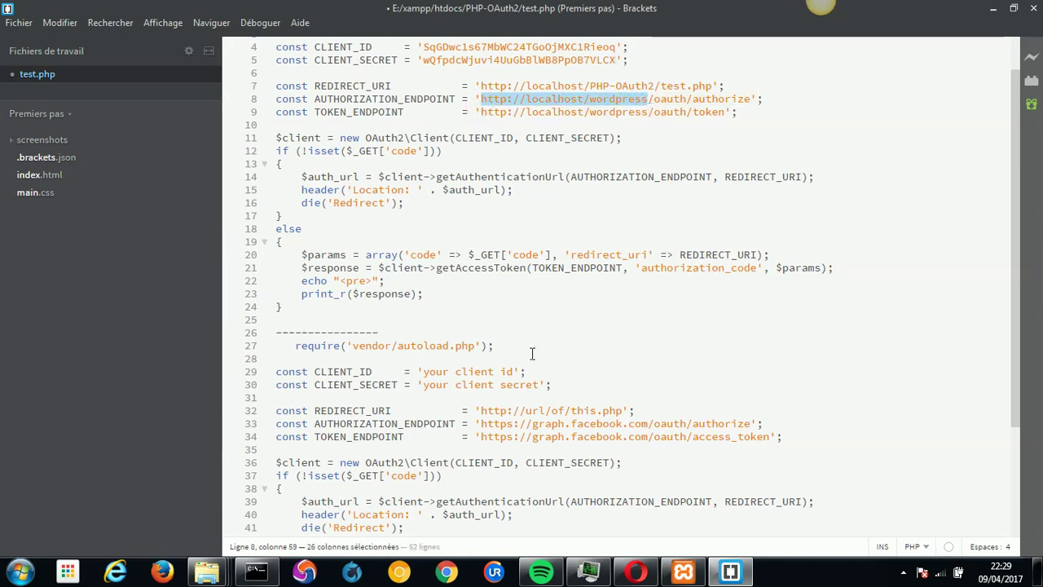
drag(483, 424, 643, 424)
key(ctrl+v)
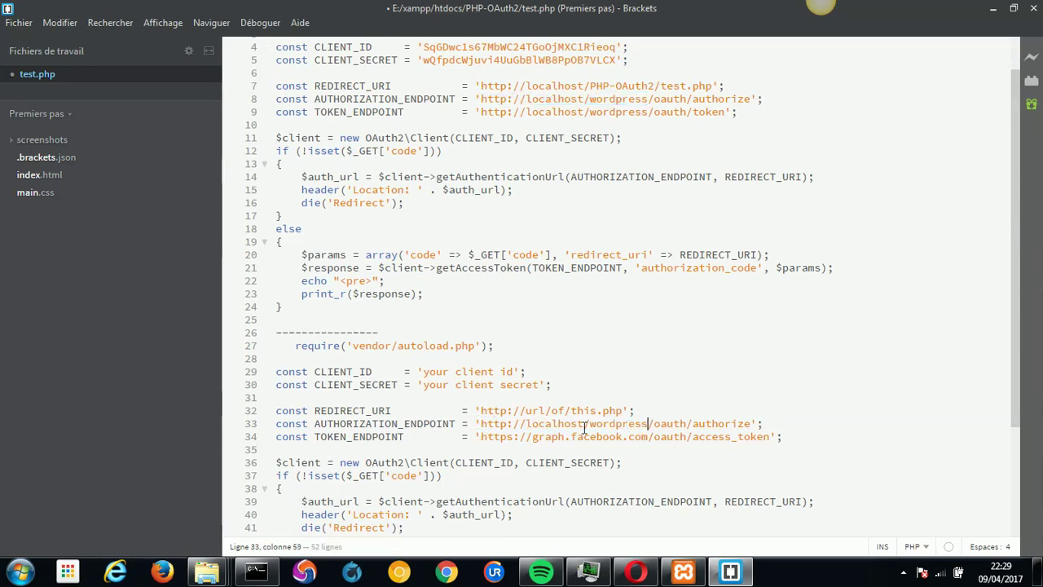
drag(481, 438, 649, 438)
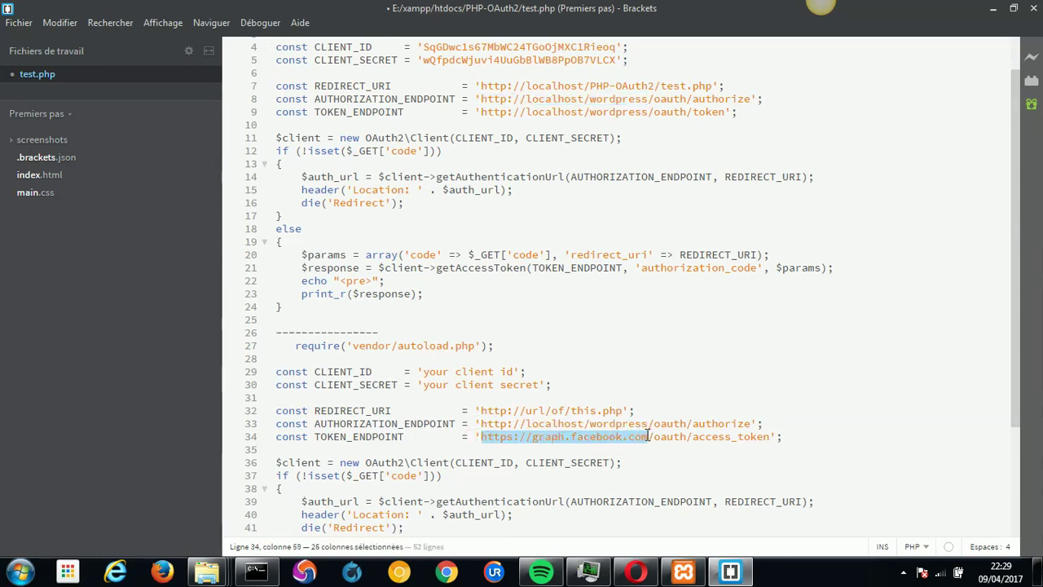
key(ctrl+v)
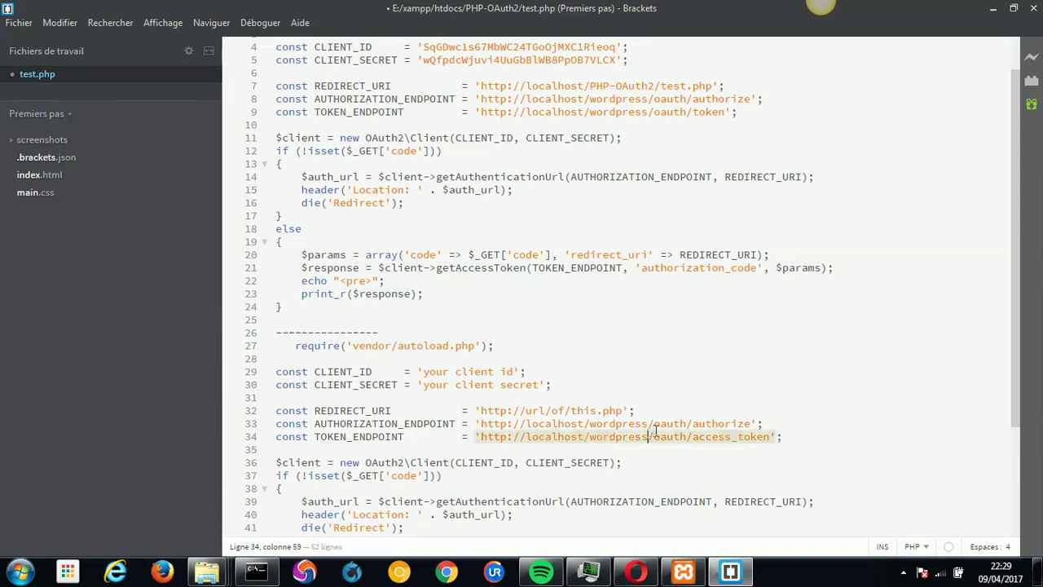
Remove 'access_' so line 34 ends in oauth/token, and delete leftover lines 47–50.
double_click(715, 100)
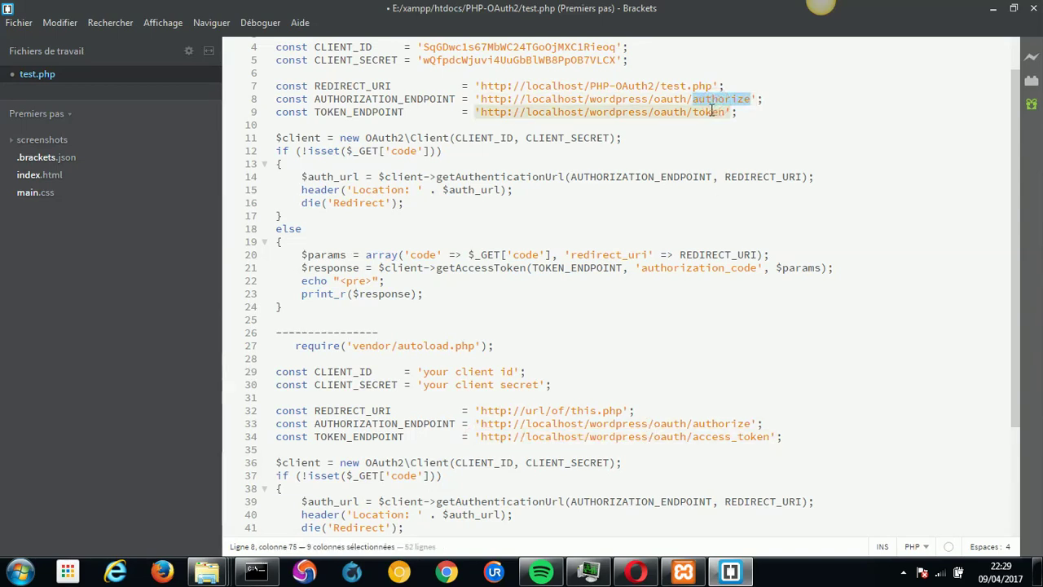
double_click(712, 112)
drag(737, 437, 695, 438)
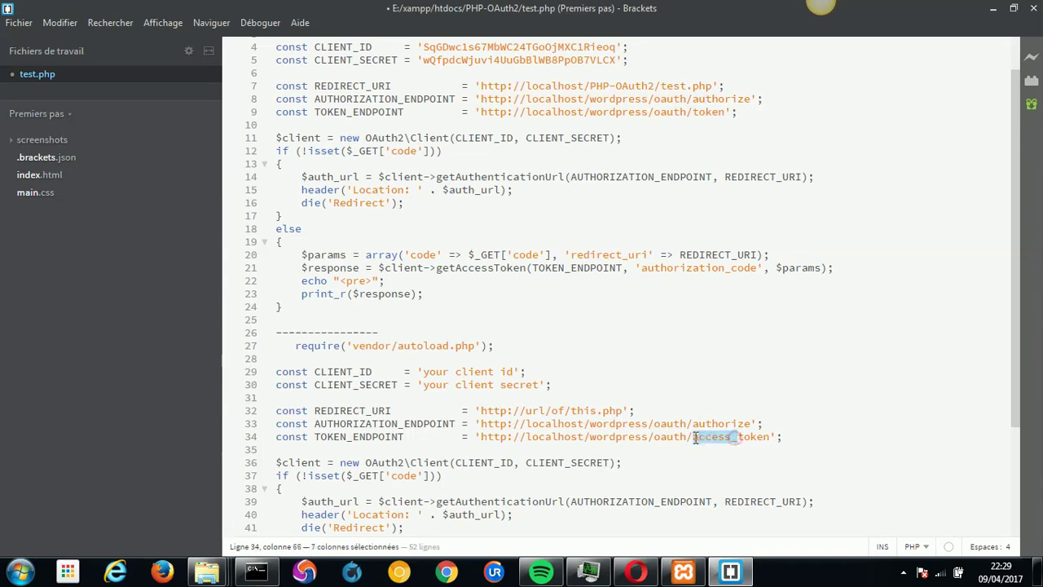
key(BackSpace)
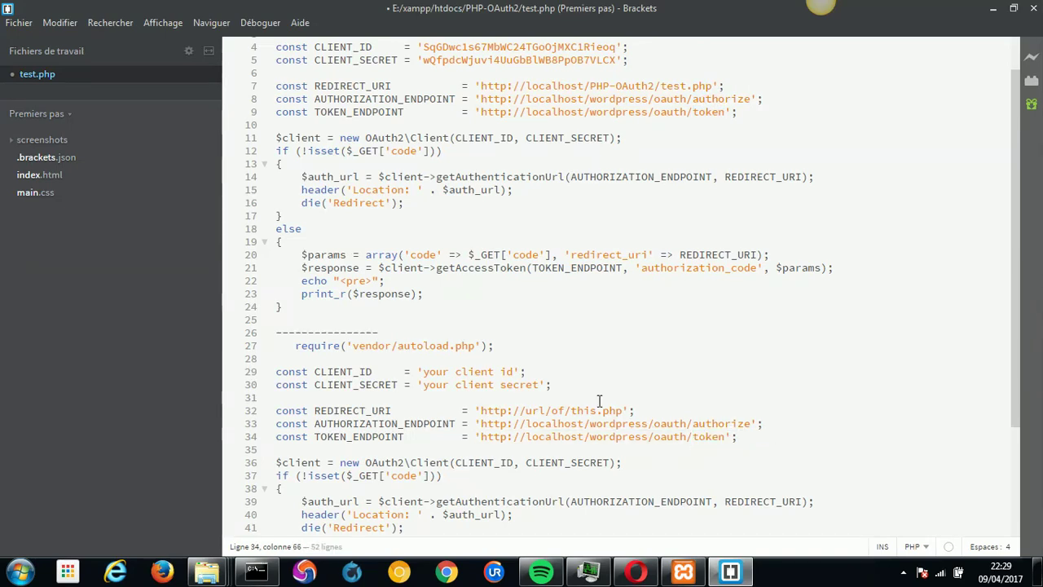
drag(1018, 420, 1017, 528)
drag(571, 494, 300, 464)
key(BackSpace)
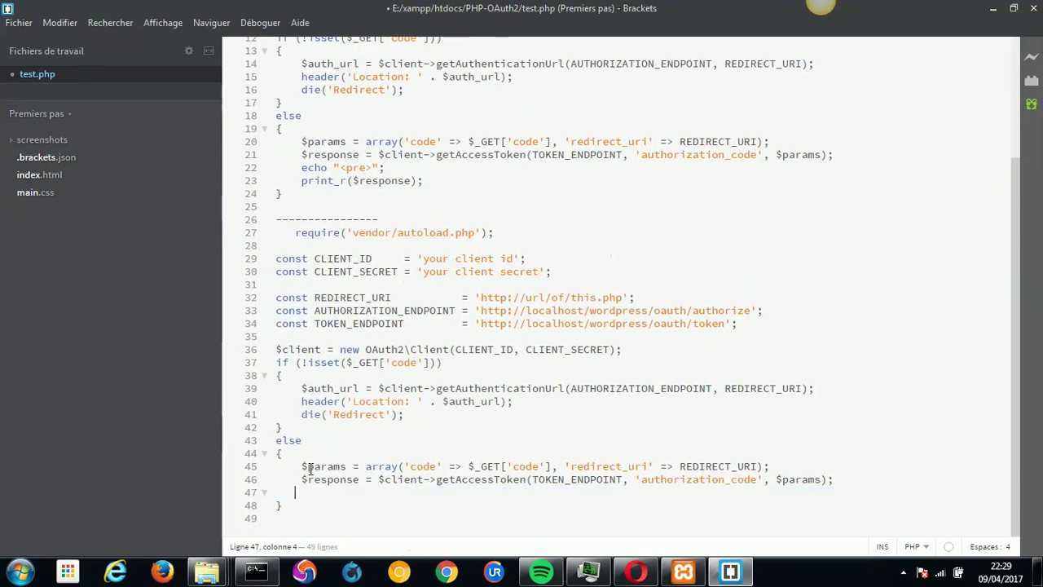
Copy the echo/print_r lines and the configured CLIENT_ID/CLIENT_SECRET lines into the lower block.
drag(425, 180, 303, 169)
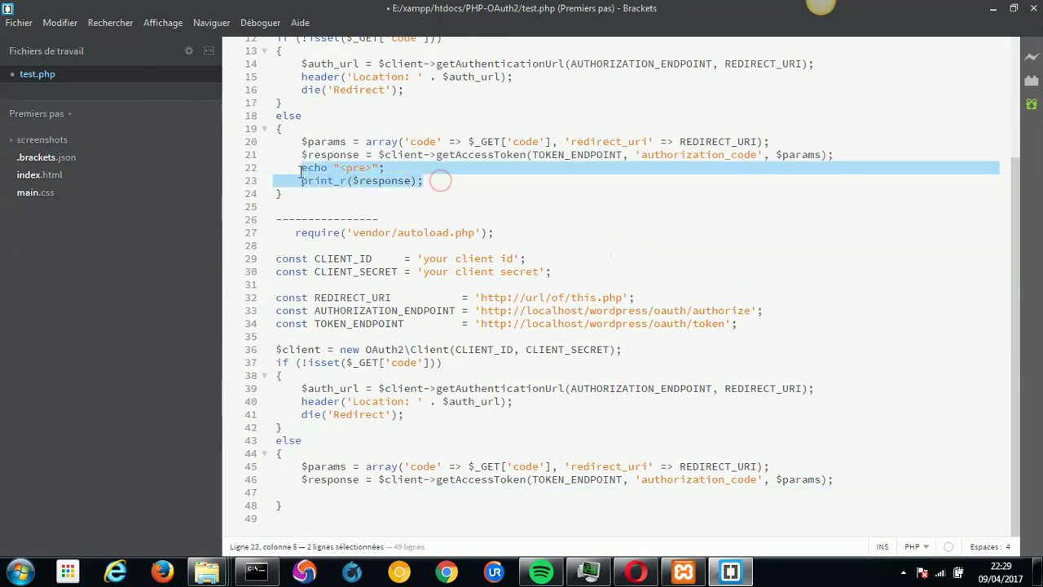
key(ctrl+c)
click(399, 491)
key(ctrl+v)
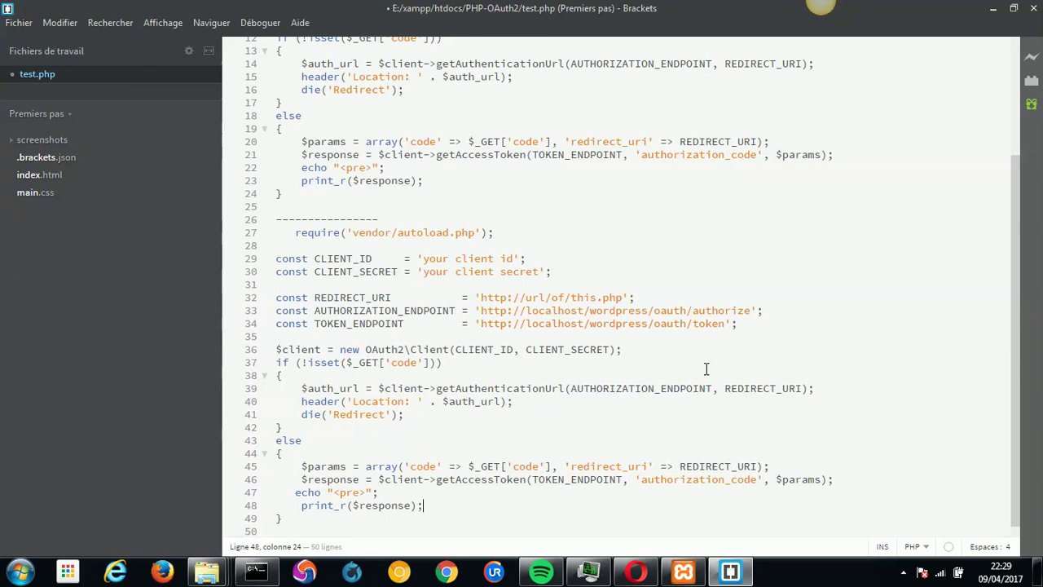
drag(1013, 335, 1000, 211)
drag(628, 101, 277, 87)
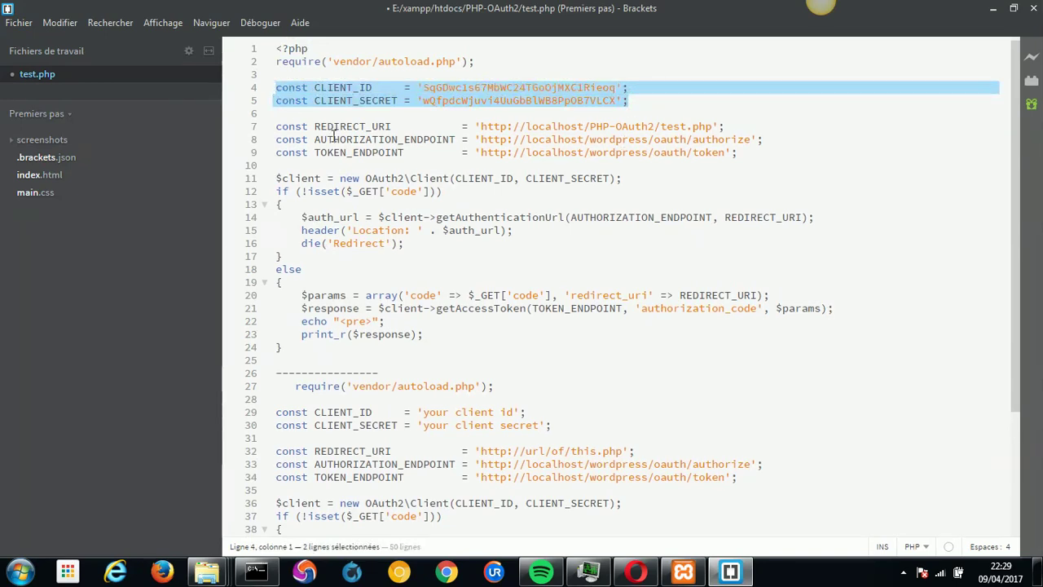
key(ctrl+c)
drag(561, 424, 275, 412)
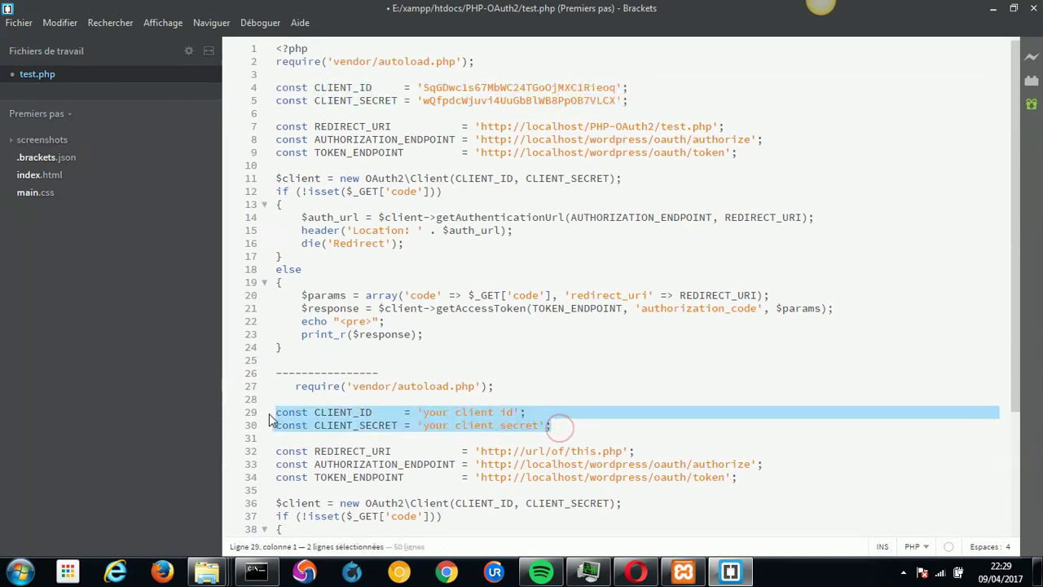
key(ctrl+v)
Delete the duplicated example block on lines 26–49.
drag(1016, 405, 1009, 528)
drag(262, 523, 272, 216)
key(BackSpace)
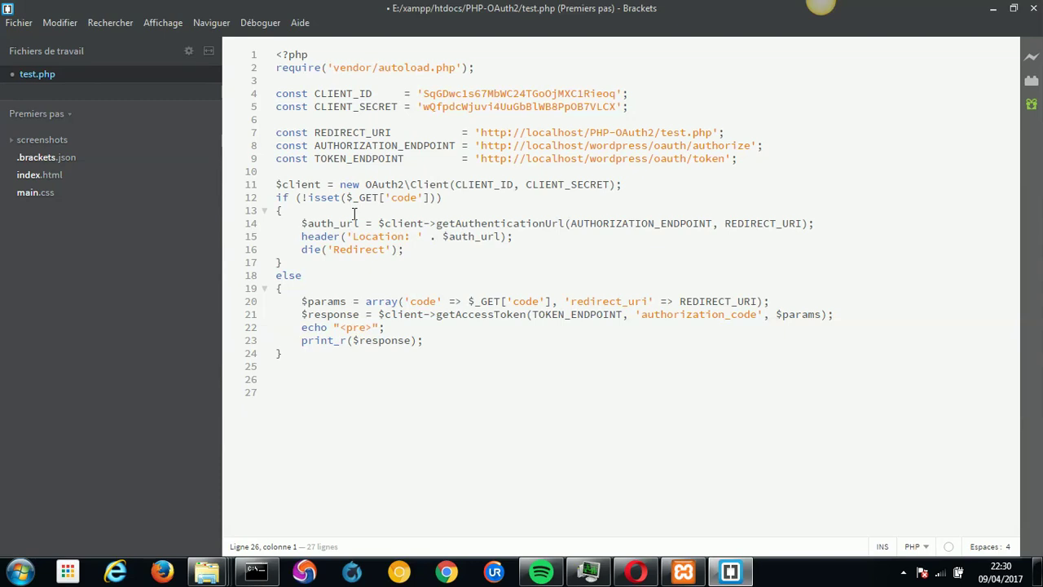
Review the OAuth2 code: the $_GET['code'] check, authorization redirect, and token output lines.
double_click(375, 184)
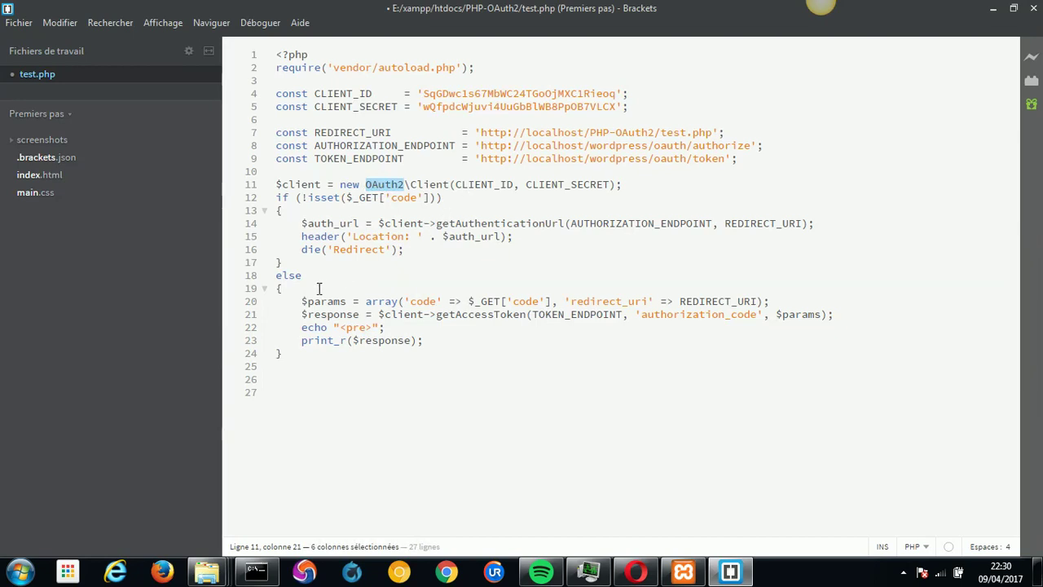
drag(346, 197, 430, 198)
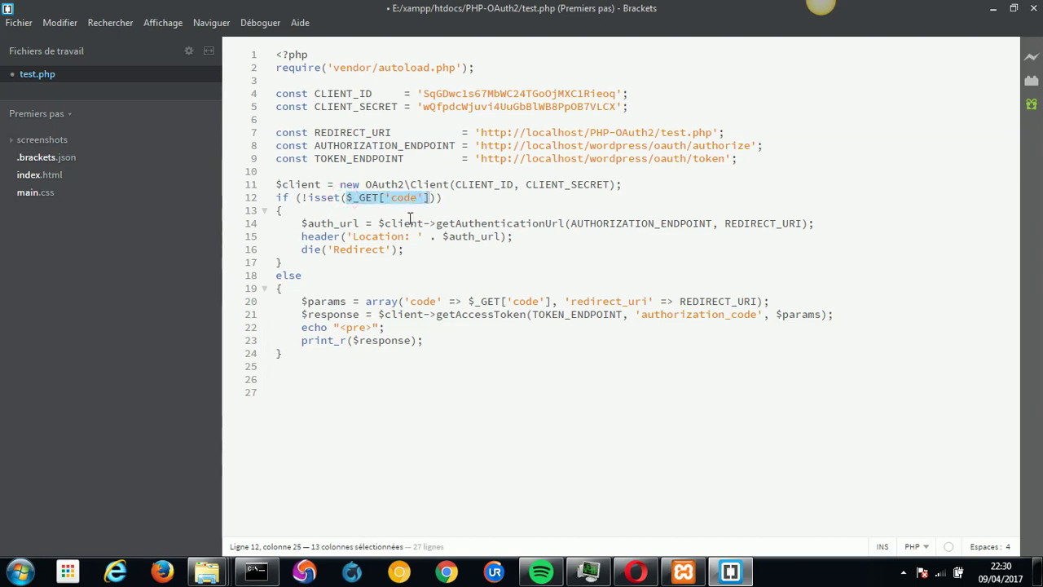
click(313, 290)
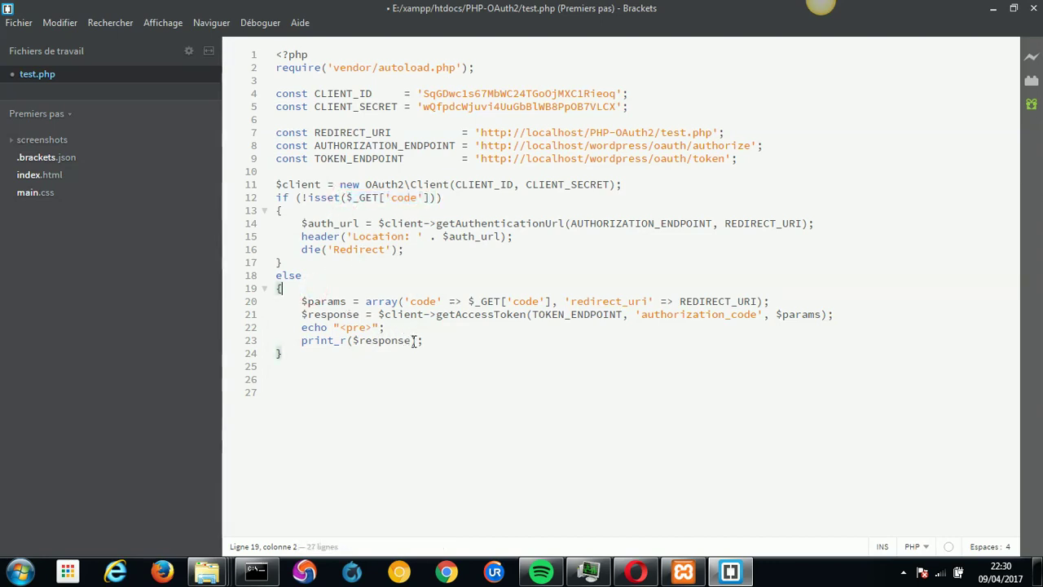
drag(438, 348, 324, 334)
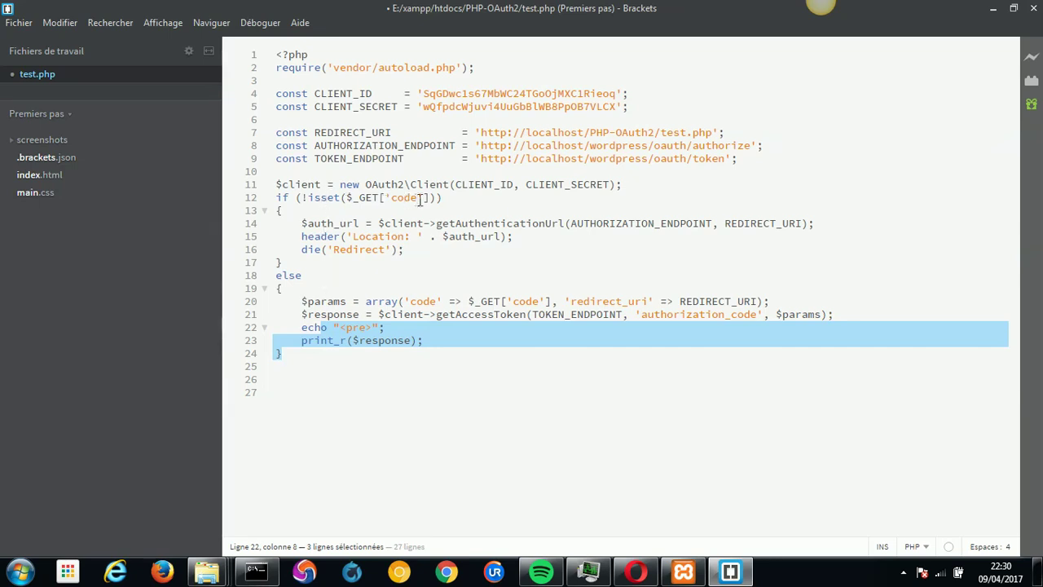
drag(435, 199, 304, 200)
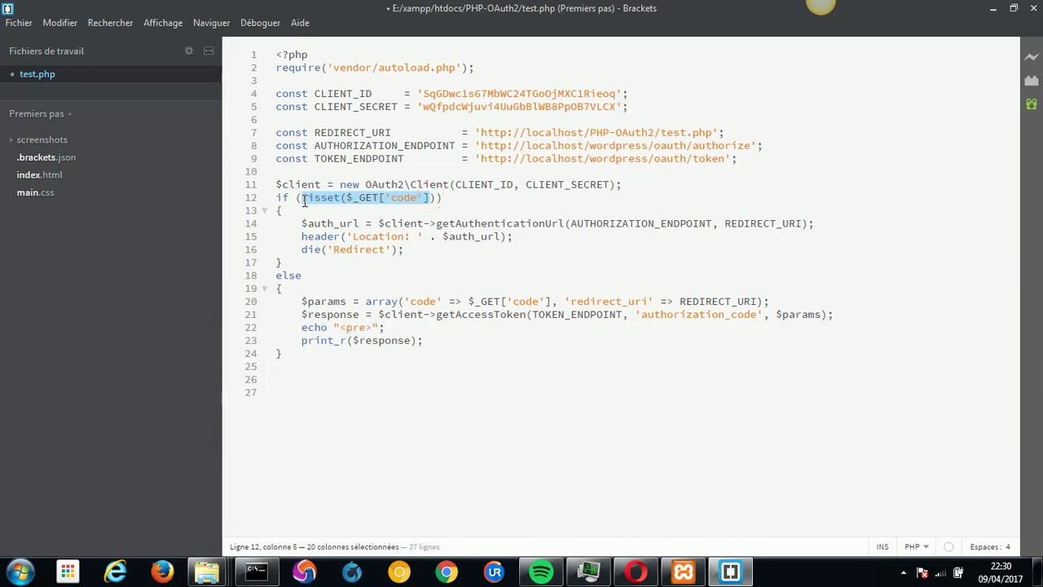
drag(422, 250, 303, 229)
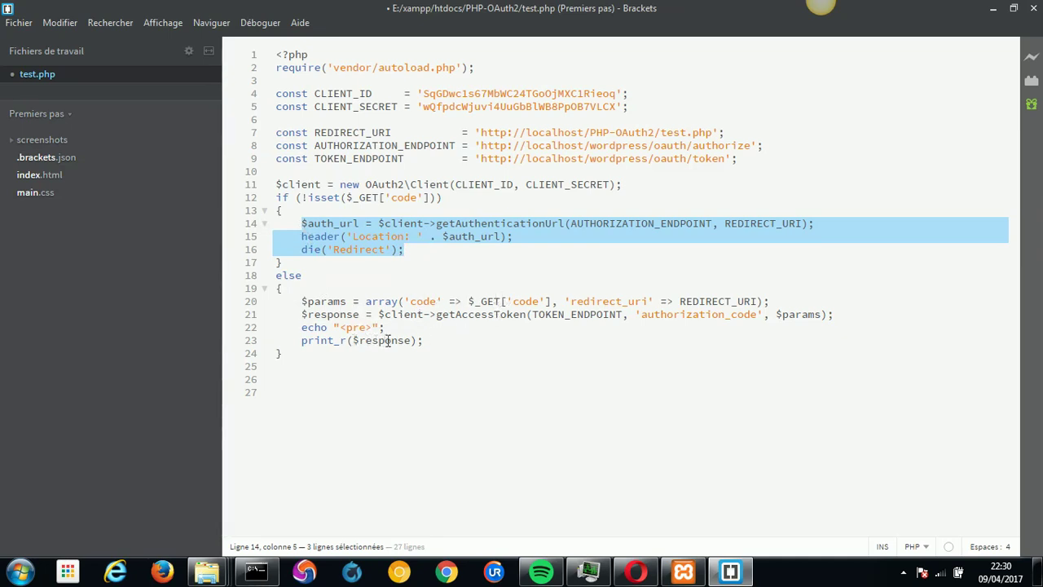
click(470, 314)
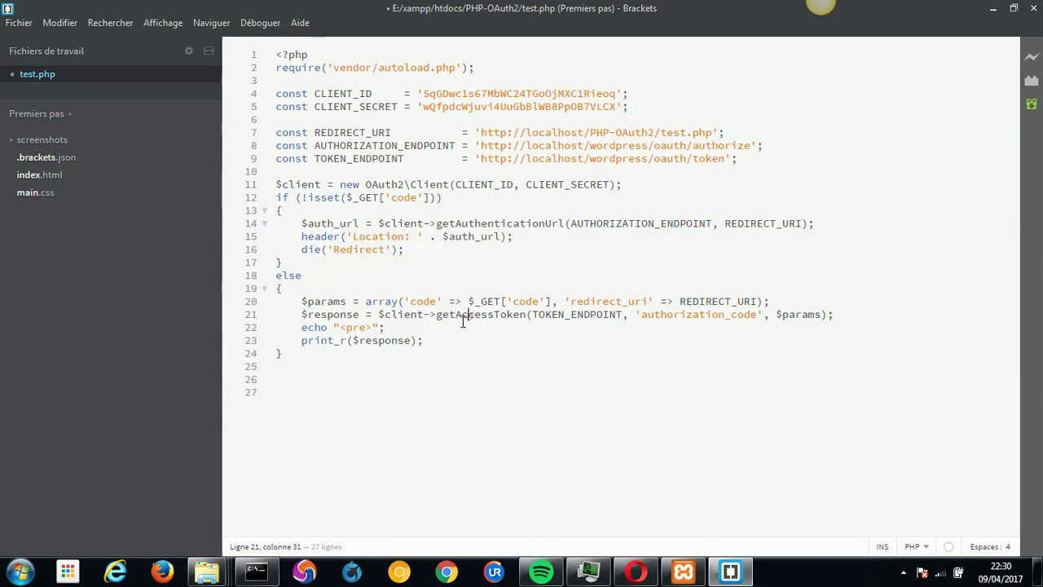
Save test.php and select the REDIRECT_URI address on line 7.
click(396, 388)
key(ctrl+s)
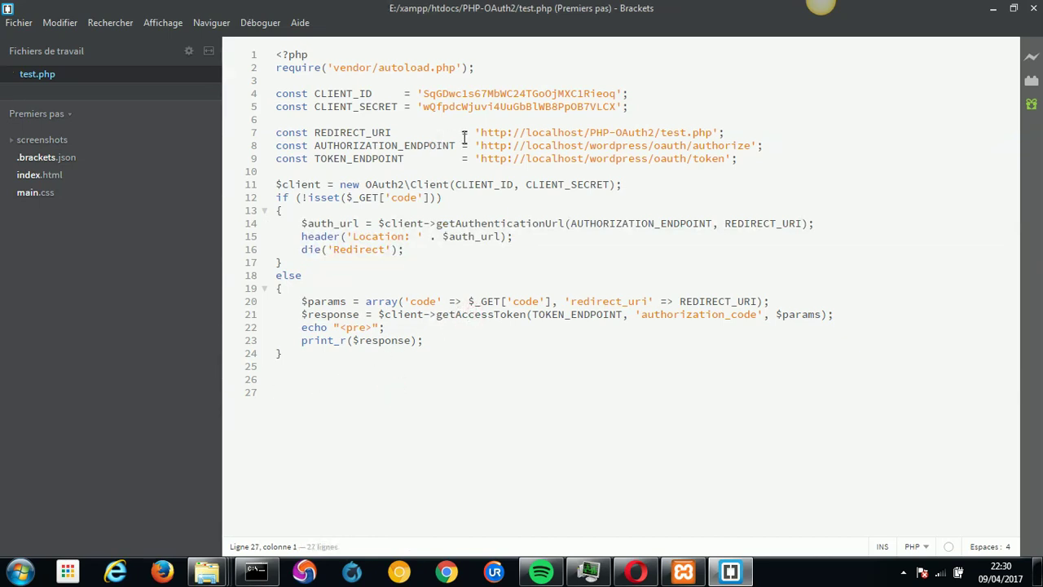
drag(479, 132, 713, 132)
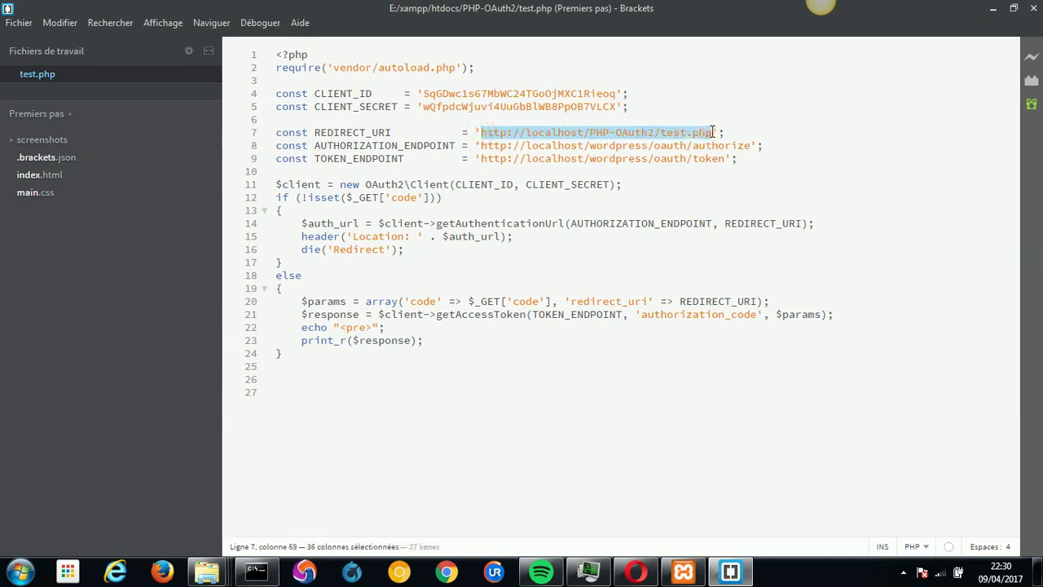
click(637, 572)
click(709, 12)
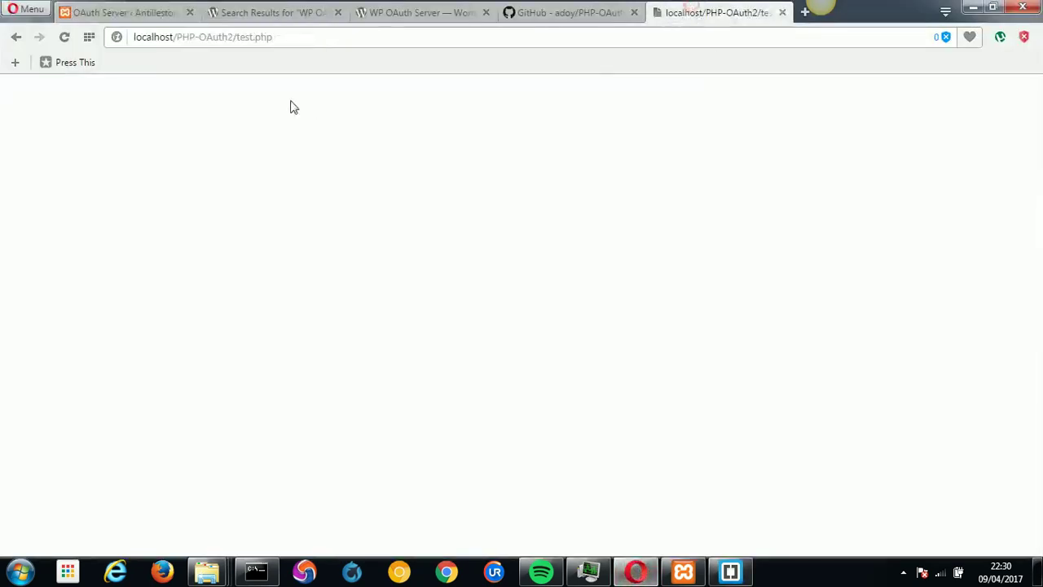
click(302, 41)
click(281, 37)
key(End)
shift+click(166, 37)
key(ctrl+a)
key(ctrl+v)
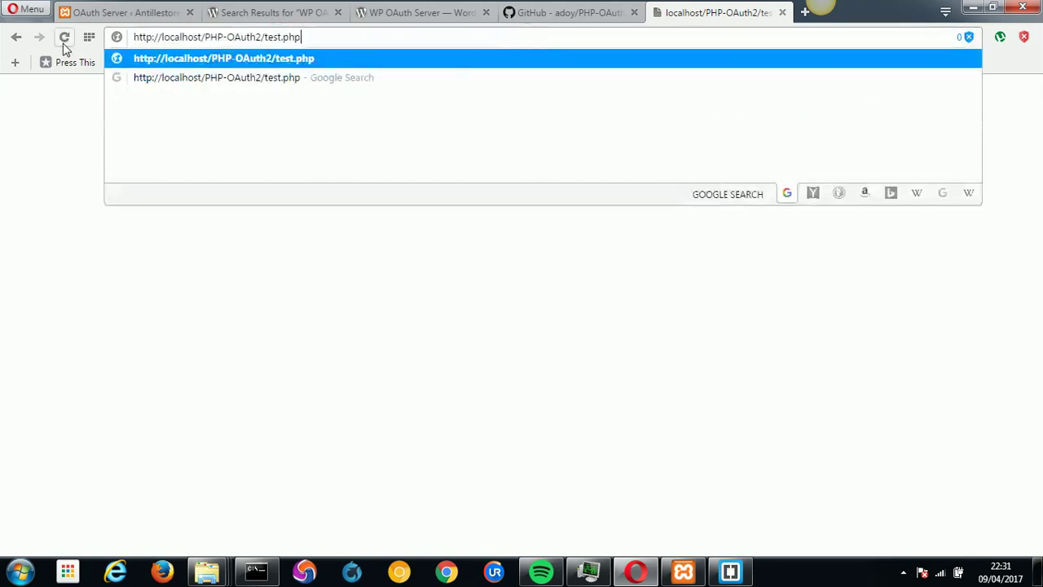
key(Return)
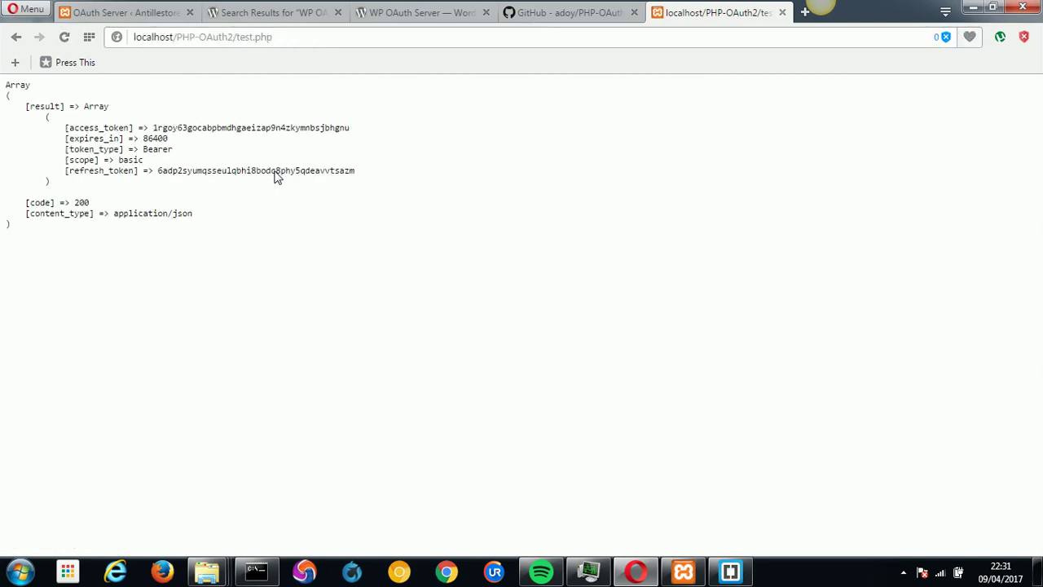
Check expires_in 86400 and type Bearer, then copy the access_token value.
double_click(186, 128)
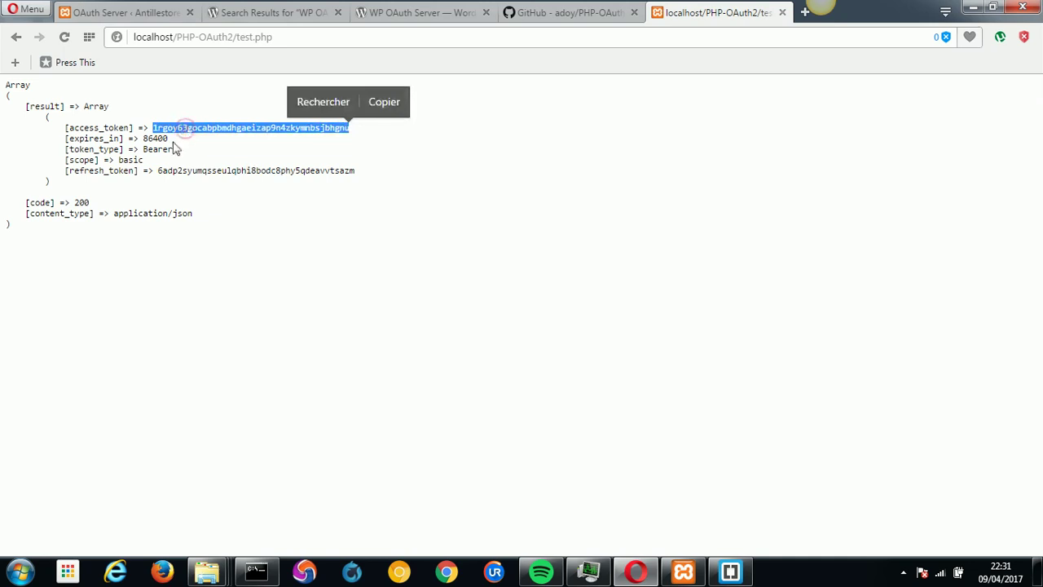
double_click(147, 138)
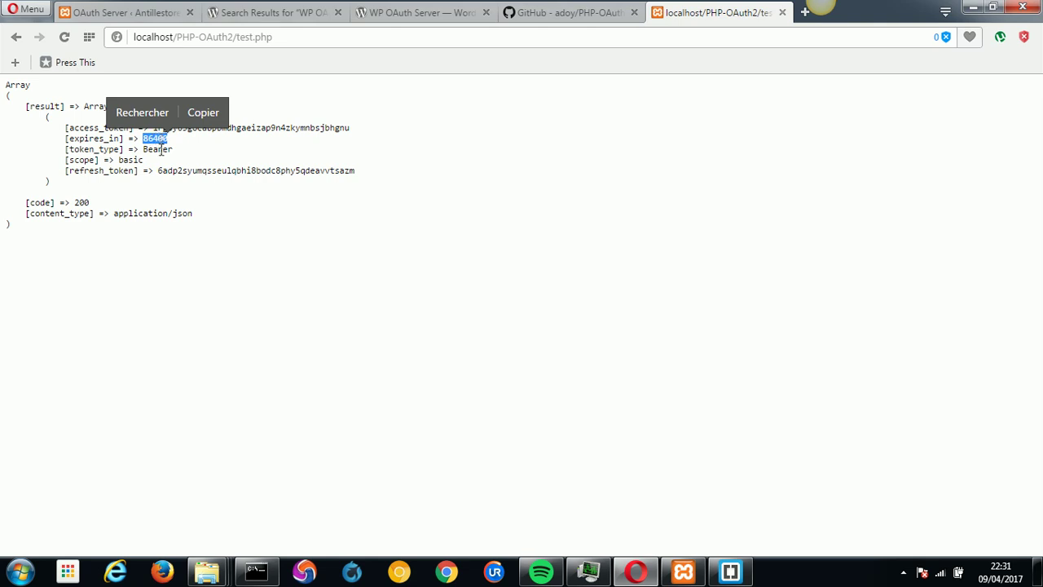
double_click(157, 151)
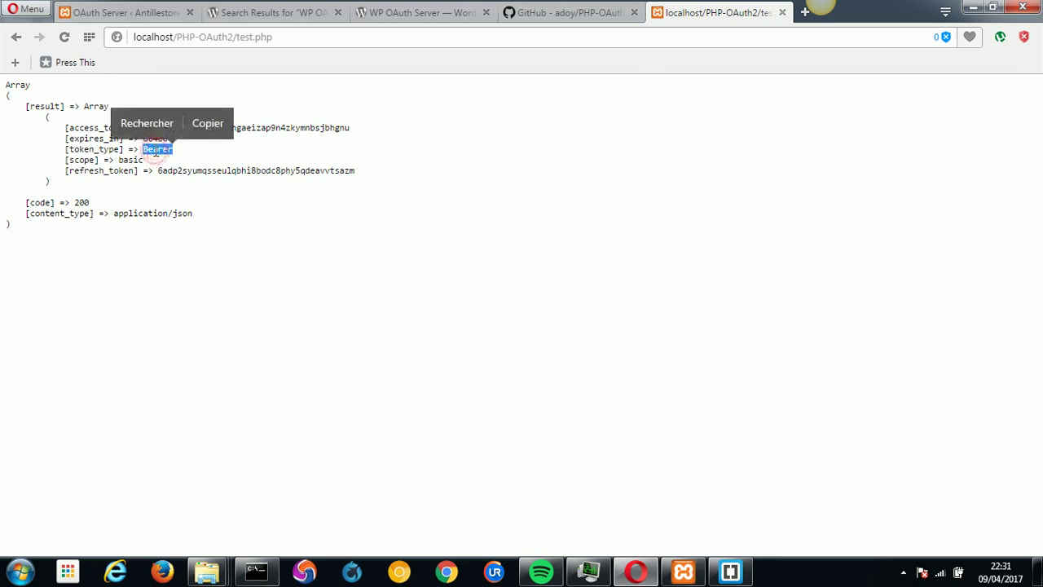
double_click(260, 128)
click(378, 103)
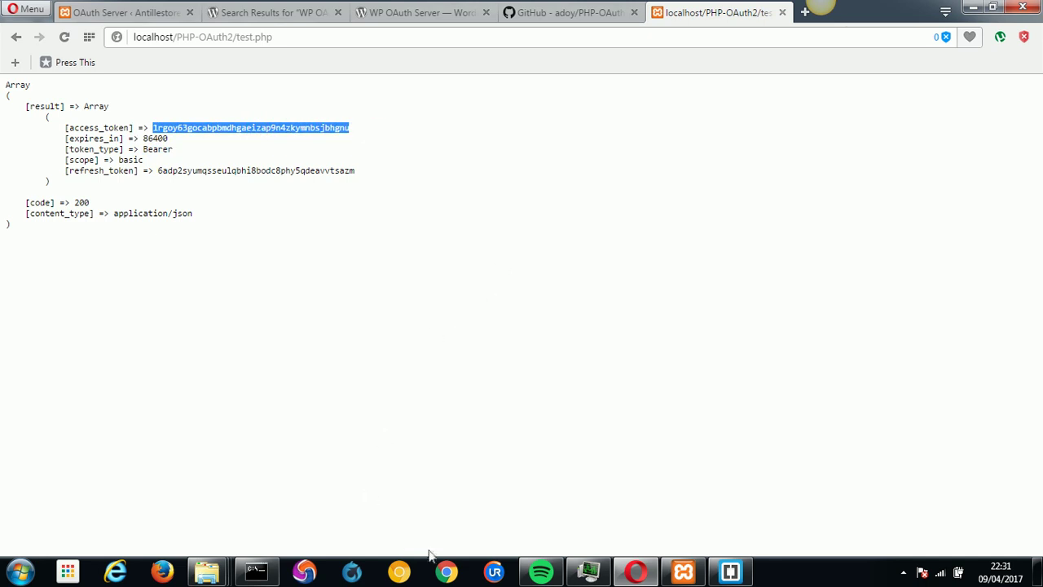
click(446, 570)
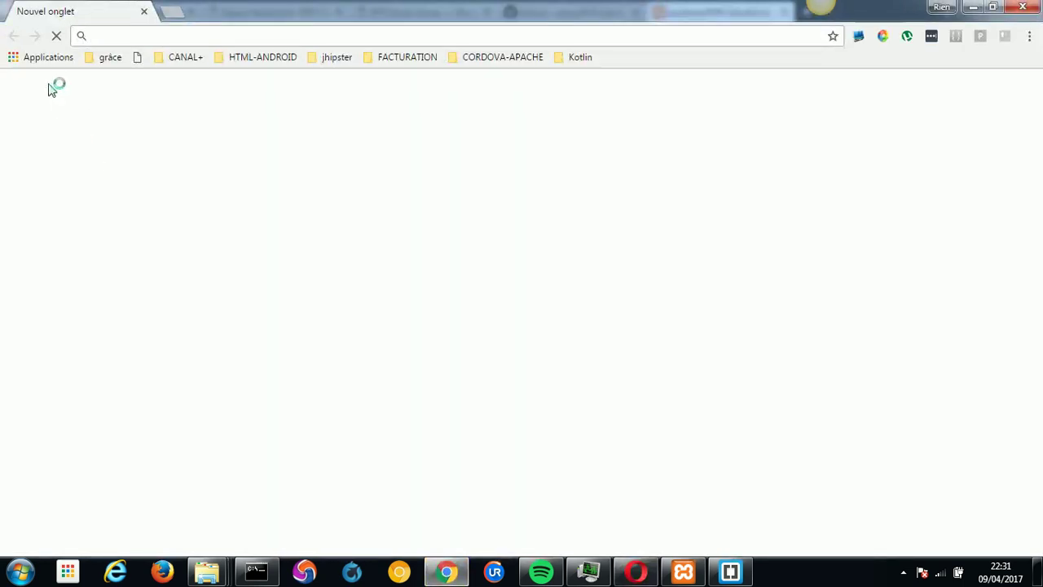
Launch Advanced REST Client from Chrome's Applications page and bring its window forward.
click(42, 60)
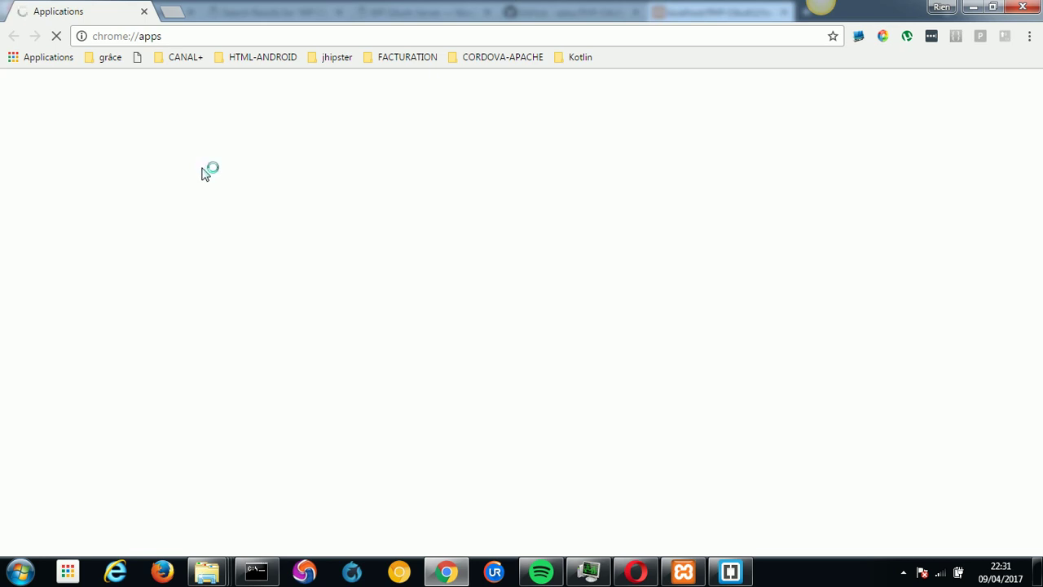
click(582, 322)
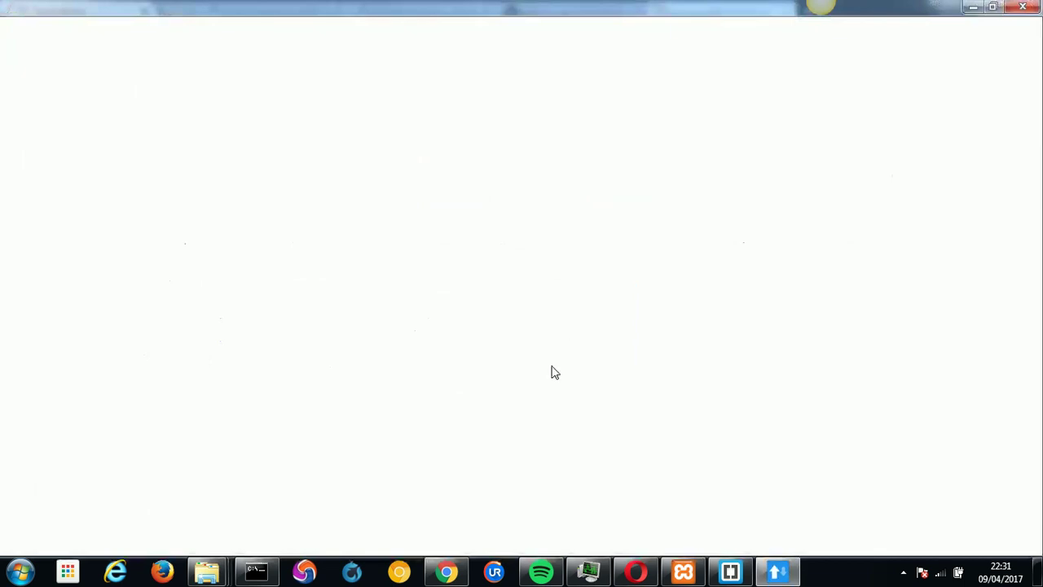
click(446, 572)
click(1023, 7)
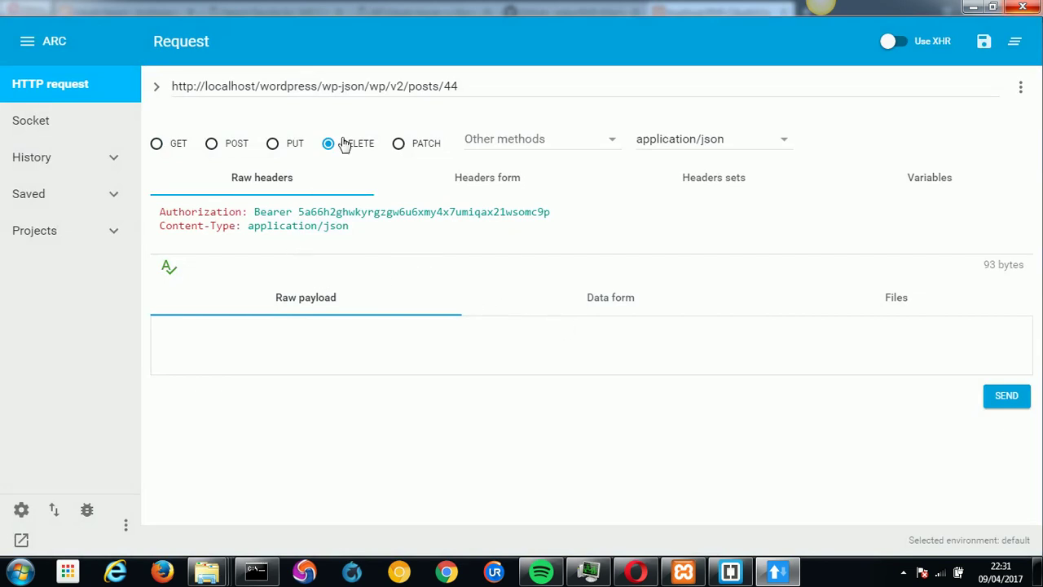
In the WordPress admin, close the client secret dialog and start a new post.
click(636, 572)
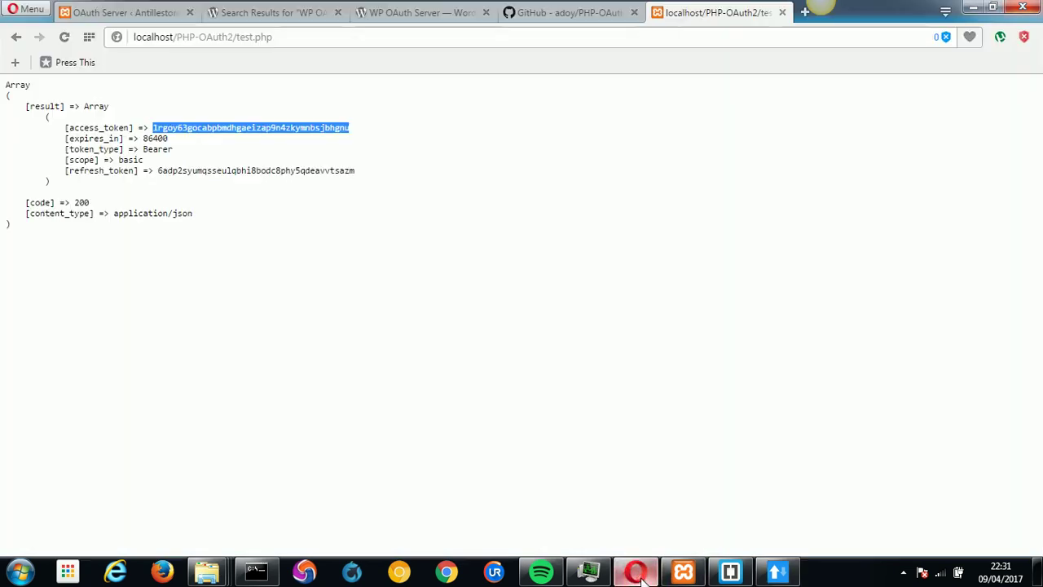
click(139, 14)
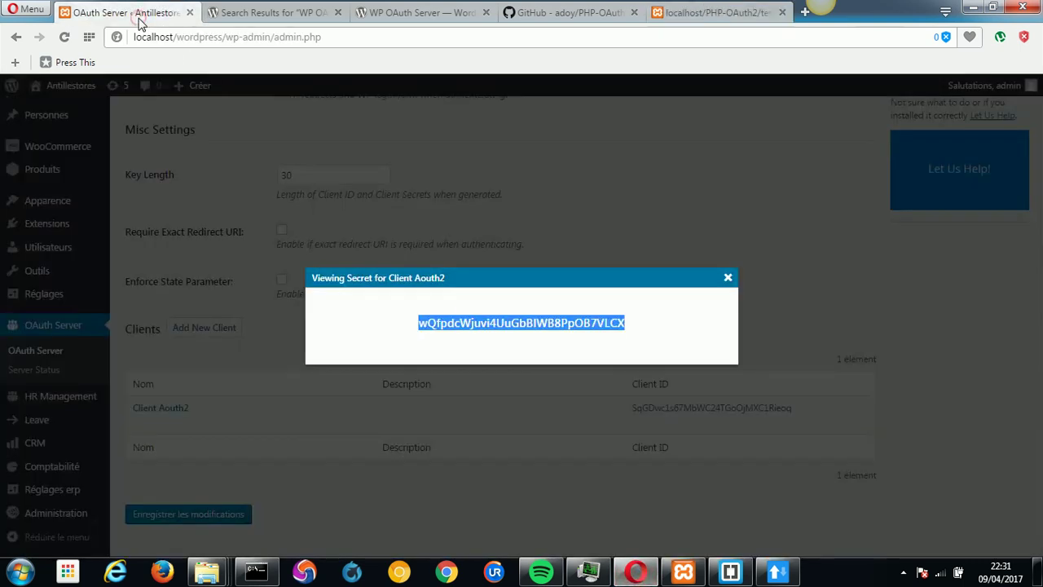
click(508, 209)
scroll(508, 209, up, 5)
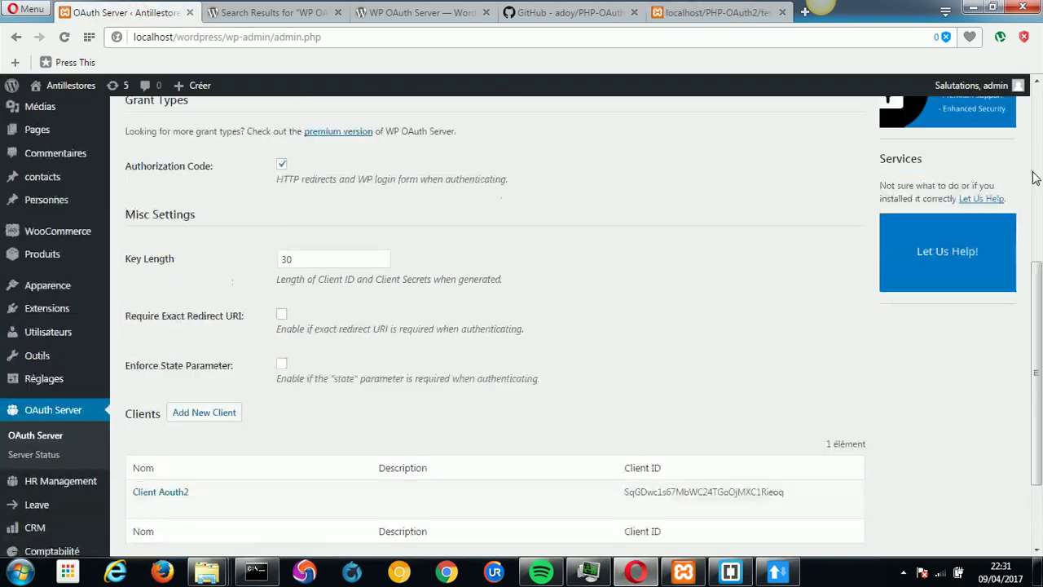
mouse_move(45, 154)
click(204, 189)
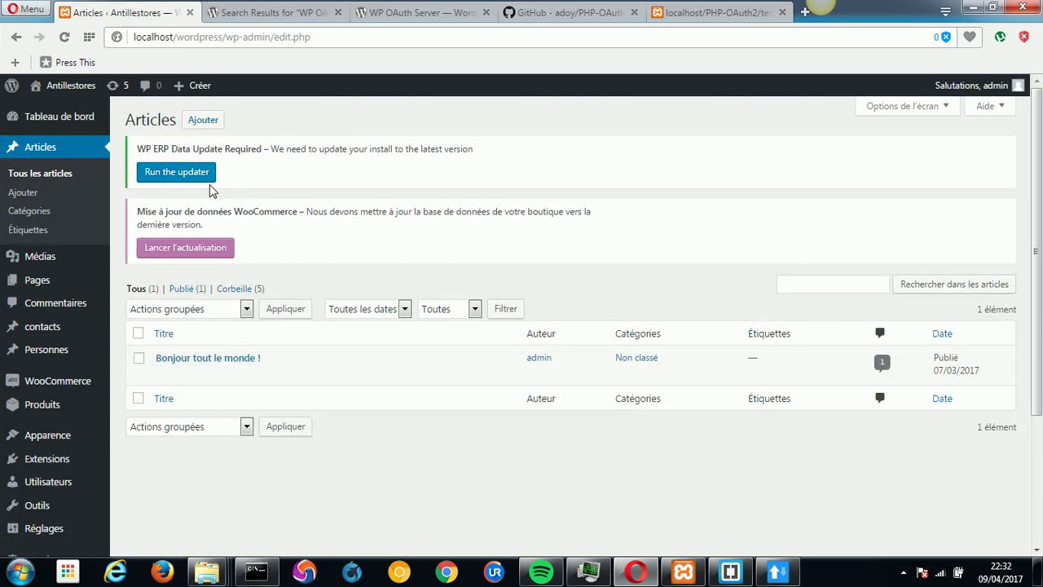
click(201, 124)
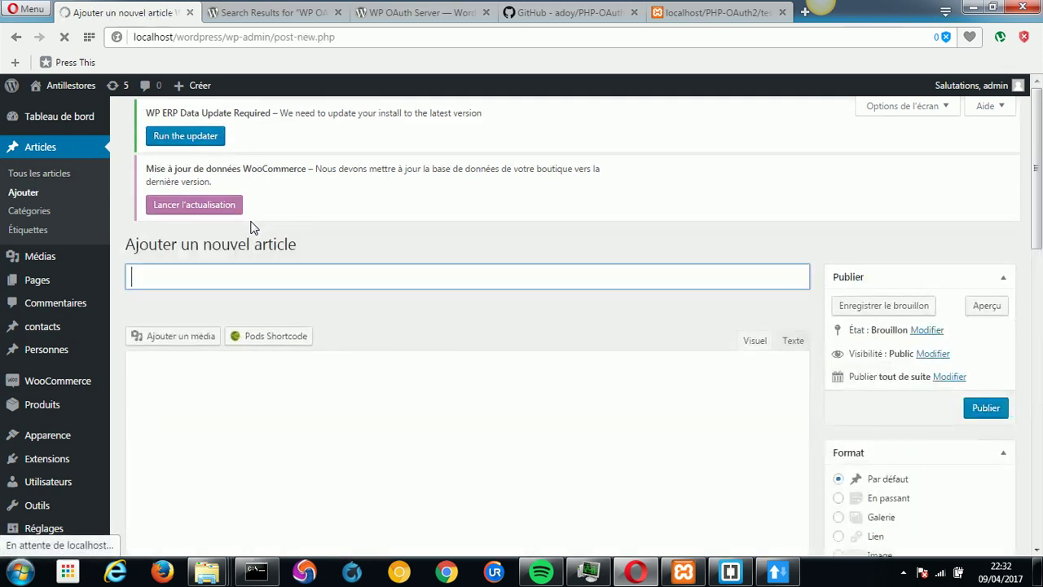
Title the post 'Test supprimer Aouth2', paste the same text as its body, and publish.
text(T)
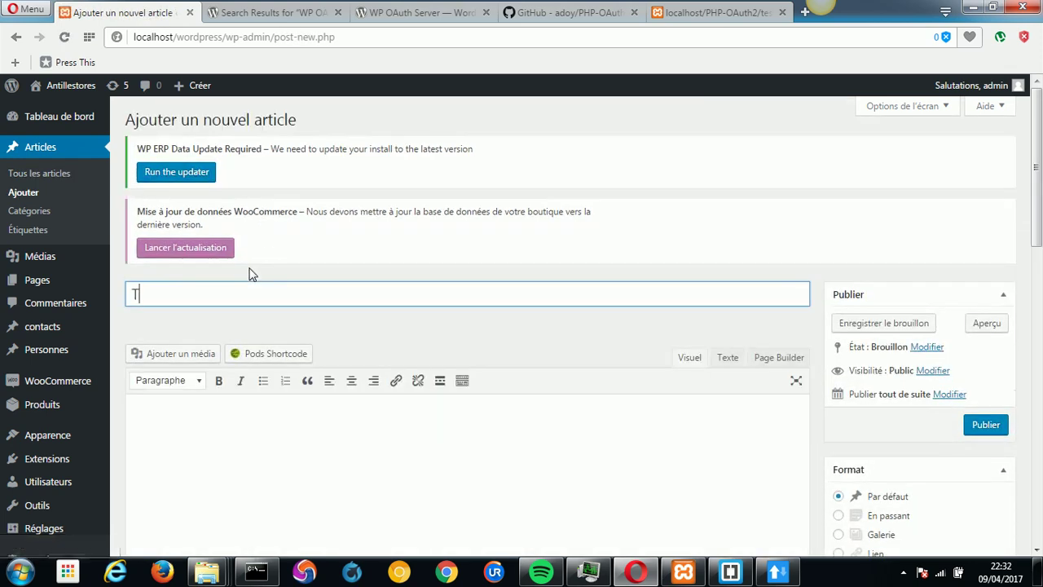
text(est )
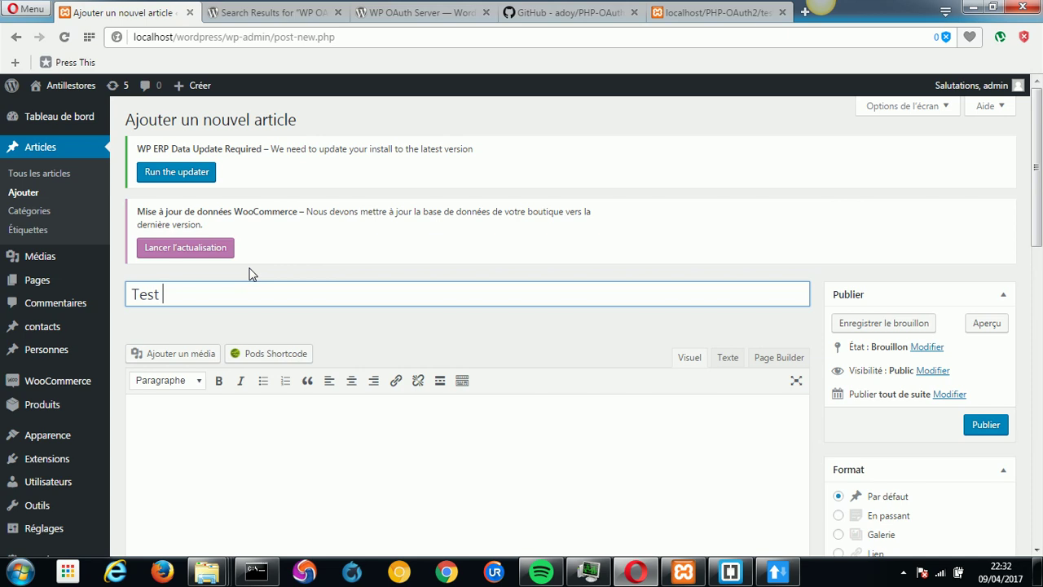
text(supprimer Aouth2)
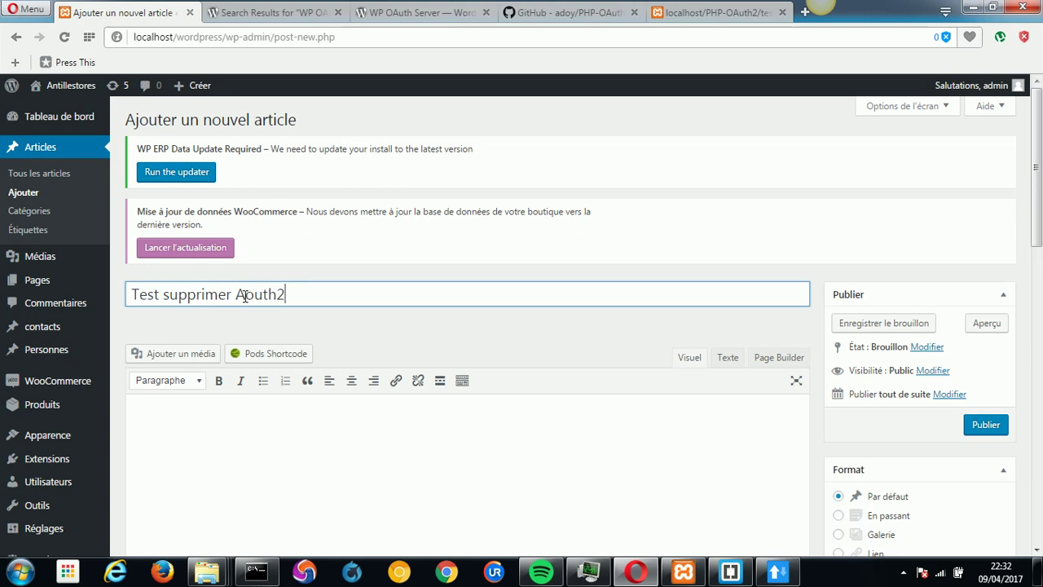
key(ctrl+shift+Left)
key(ctrl+shift+Left)
key(ctrl+shift+Left)
key(ctrl+c)
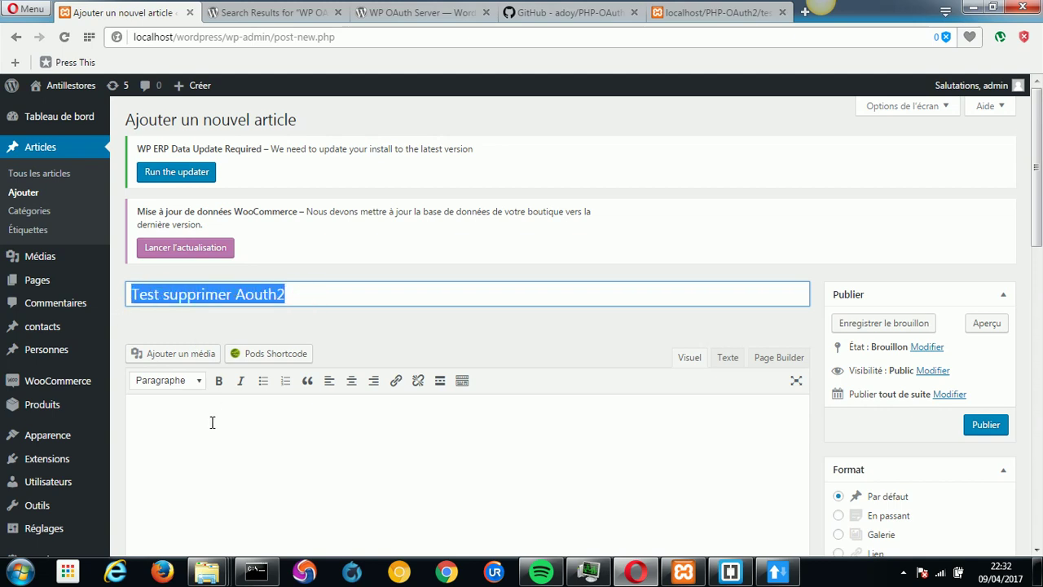
click(211, 423)
key(ctrl+v)
click(987, 424)
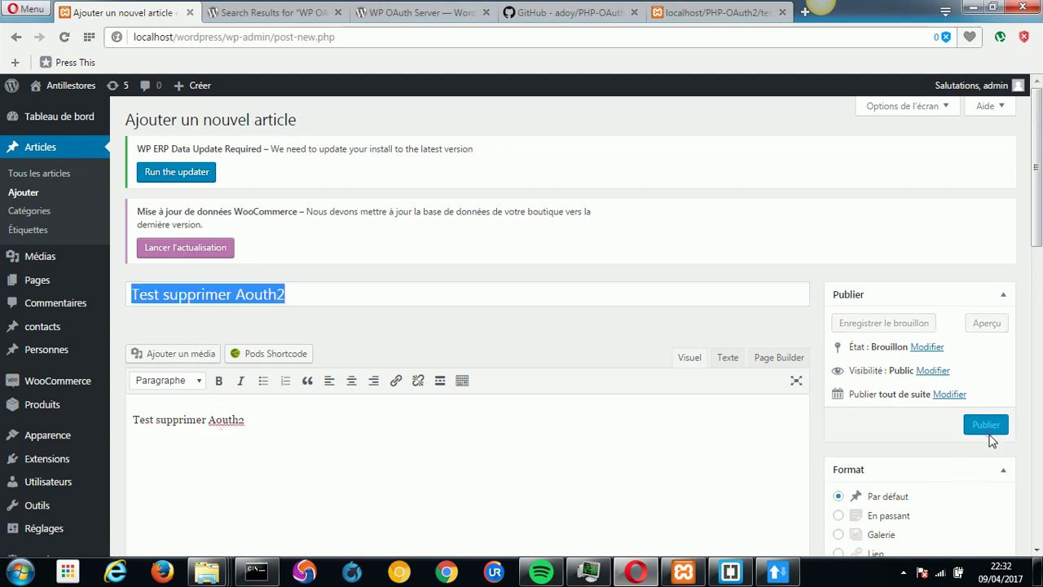
click(713, 465)
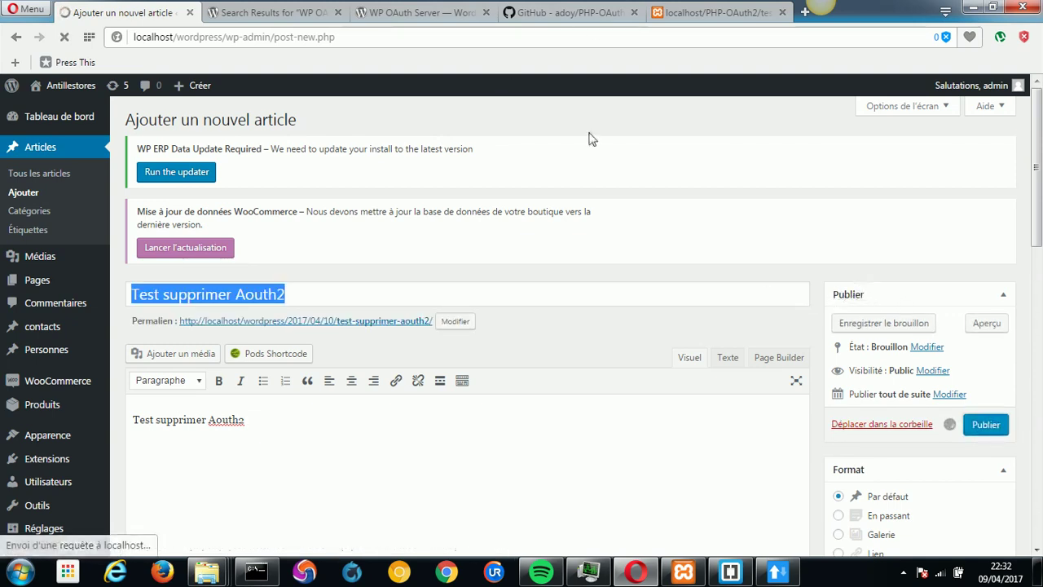
click(777, 572)
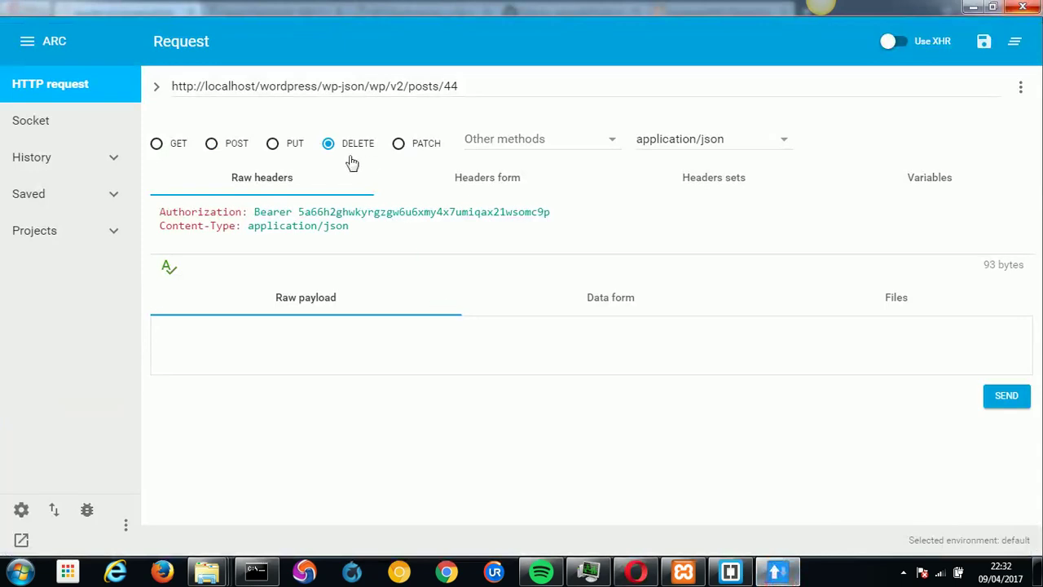
Send a GET to wp-json/wp/v2/posts/ with the post number 44 removed.
click(156, 143)
click(468, 87)
key(BackSpace)
key(BackSpace)
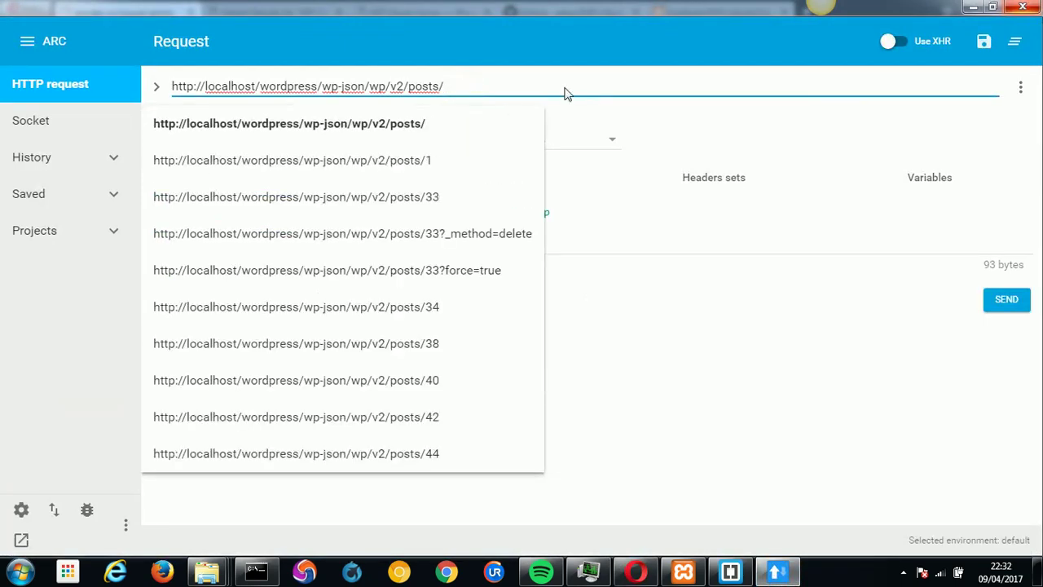
key(Escape)
click(1009, 312)
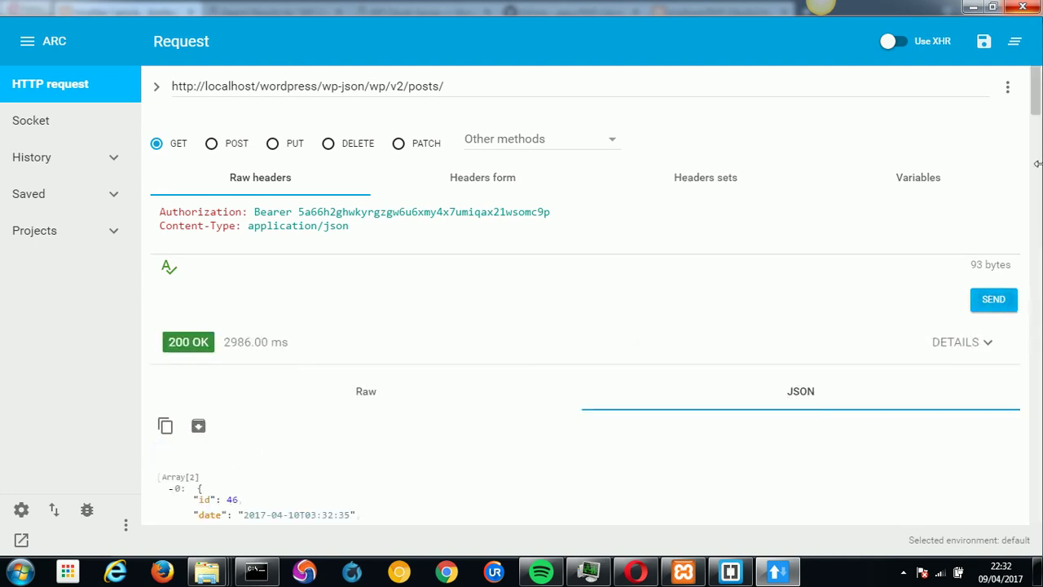
Locate post id 46 with slug test-supprimer-aouth2 in the JSON response.
drag(1035, 103, 1036, 172)
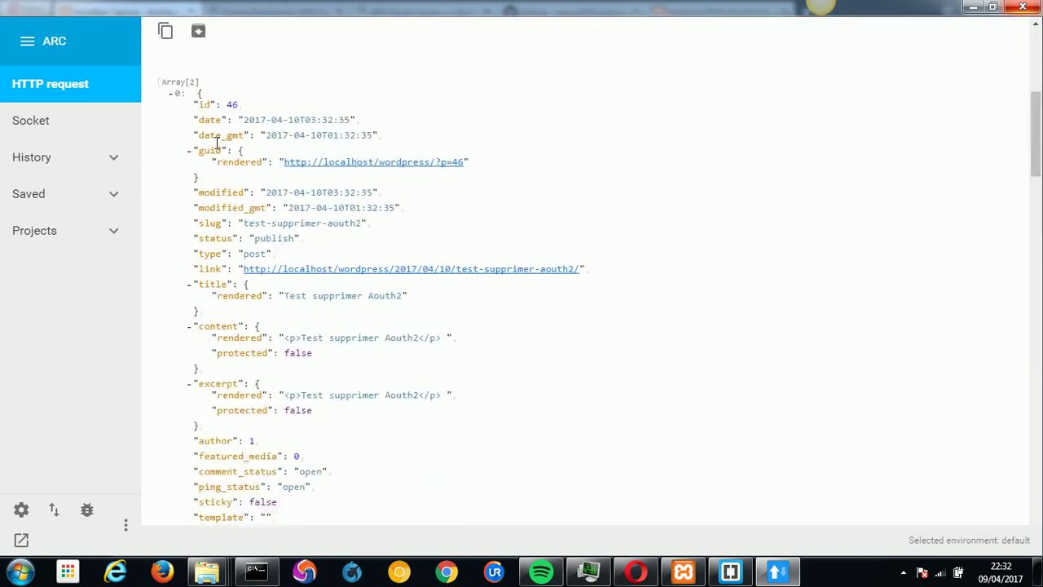
double_click(231, 104)
drag(244, 222, 358, 235)
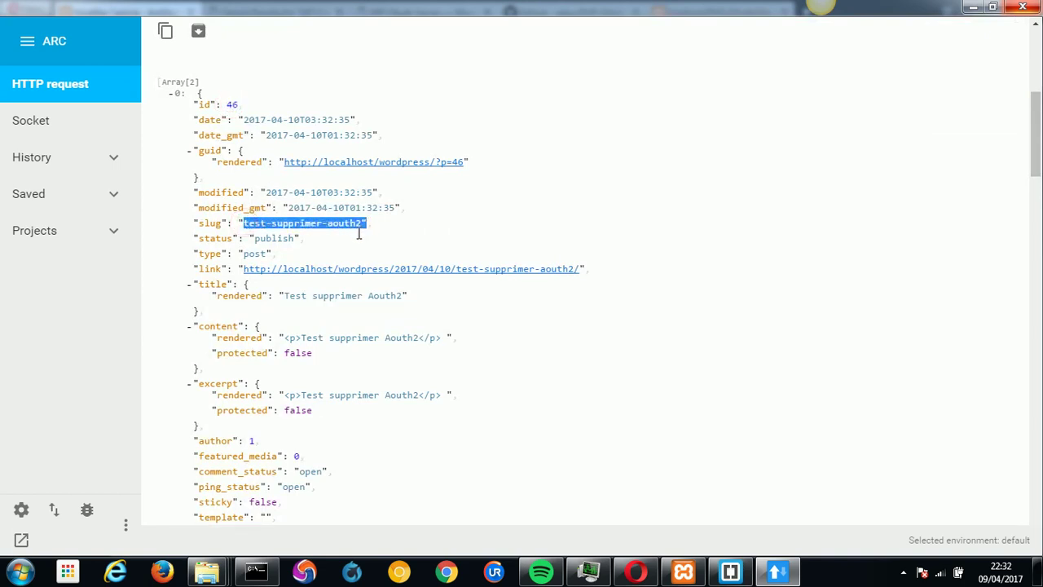
drag(1037, 141, 1036, 113)
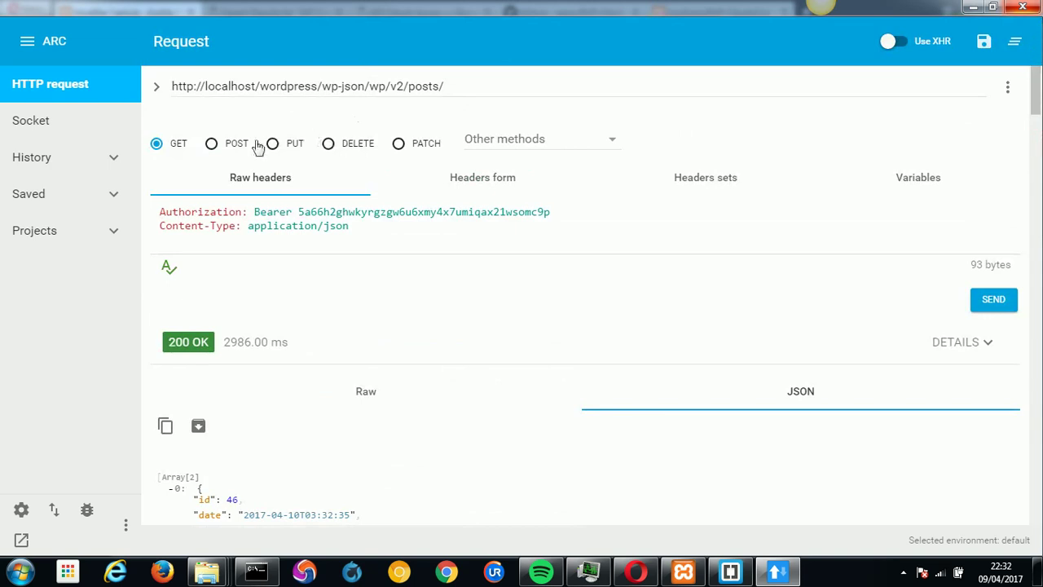
Switch the request to DELETE and append 46 to the posts URL.
click(328, 145)
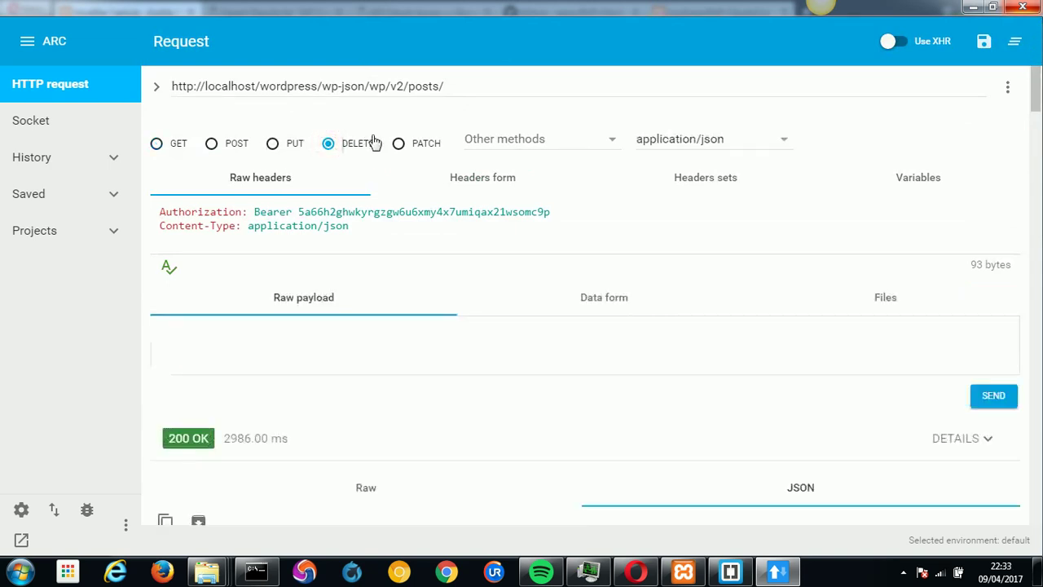
mouse_move(1037, 111)
mouse_down()
mouse_move(1037, 153)
mouse_move(1036, 111)
mouse_up()
click(540, 91)
text(46)
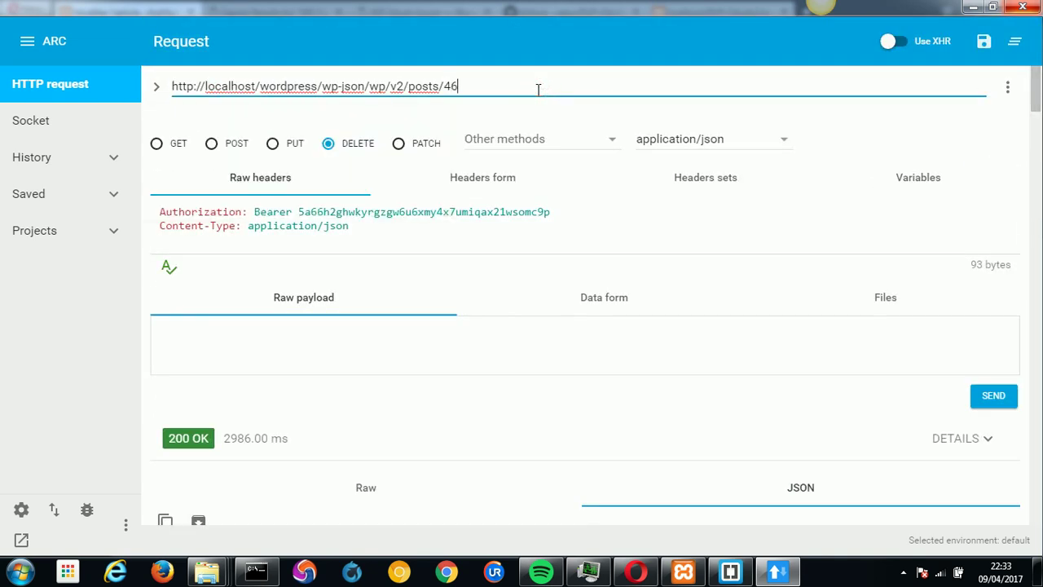
Replace the old Authorization header with a new one holding the pasted Bearer value.
click(467, 185)
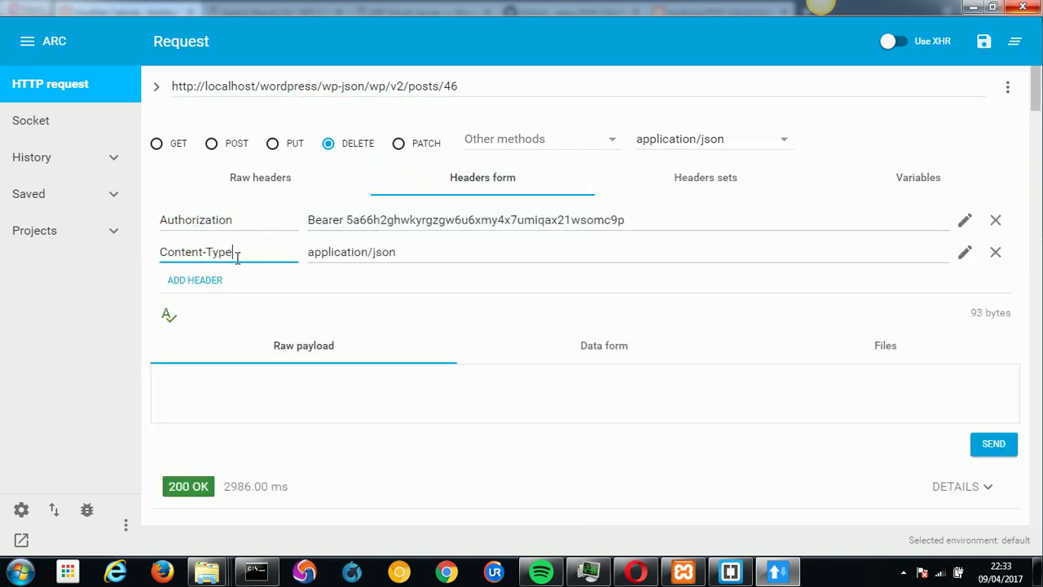
drag(637, 218, 305, 223)
key(ctrl+c)
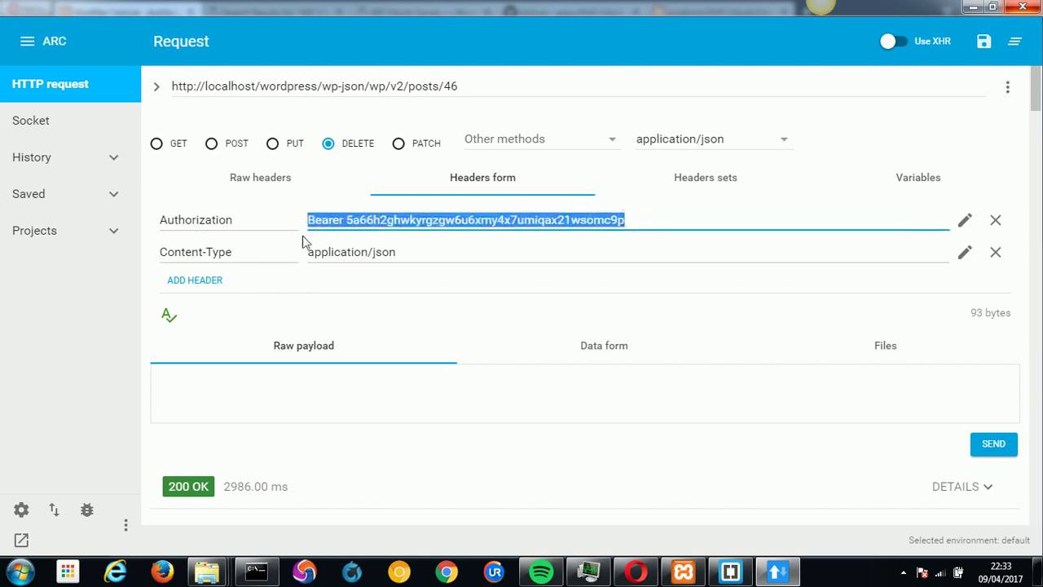
click(996, 221)
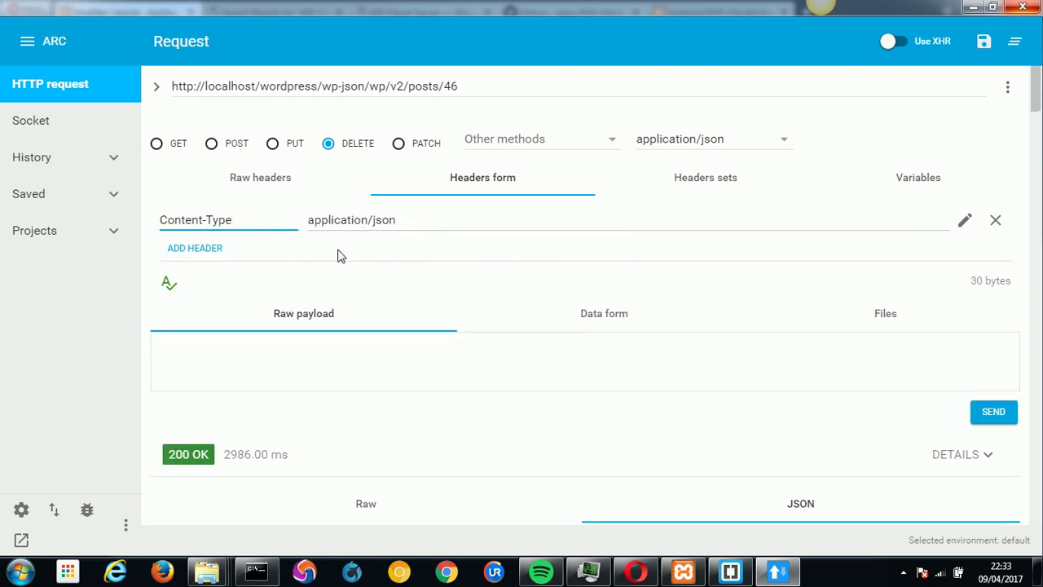
click(208, 255)
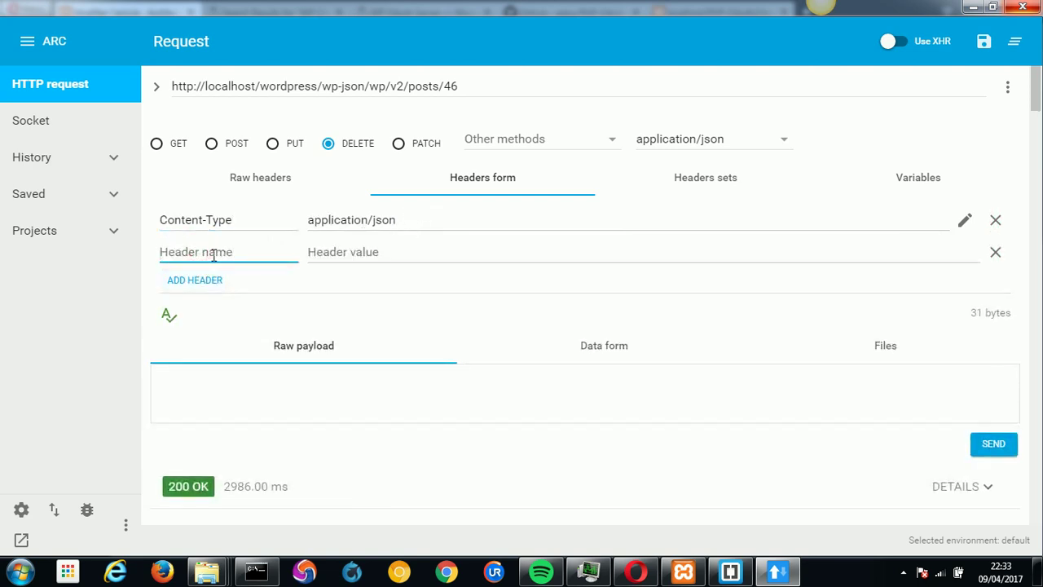
text(au)
click(222, 279)
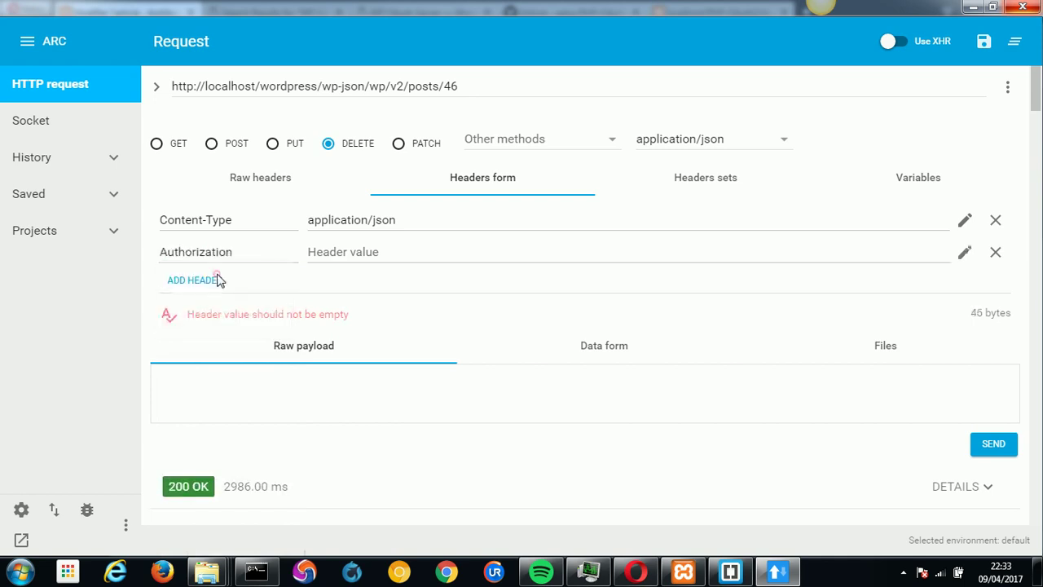
click(342, 251)
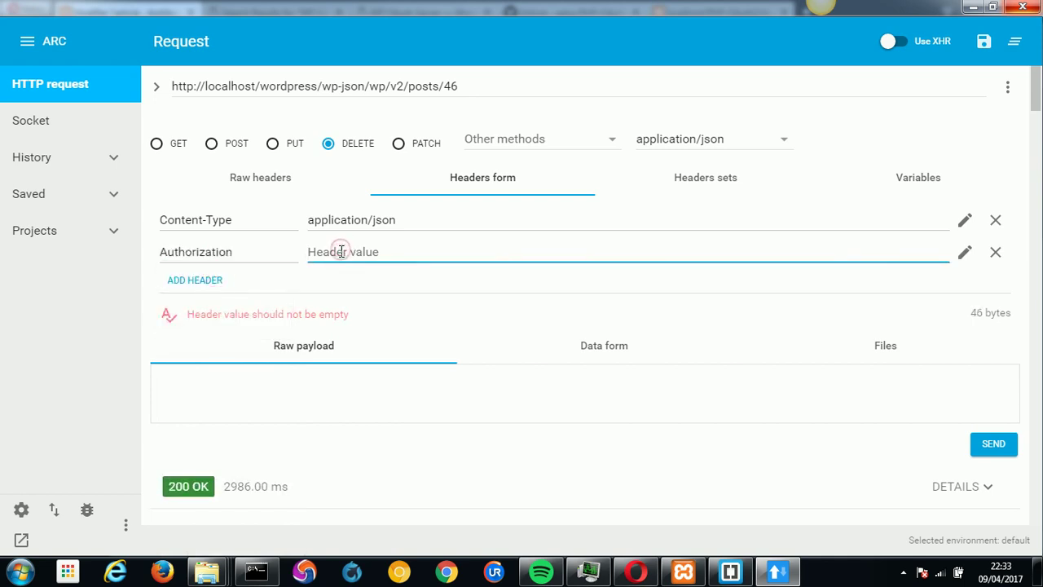
key(ctrl+v)
drag(345, 252, 307, 254)
Copy the fresh access_token from test.php and put it after Bearer in the header.
click(636, 572)
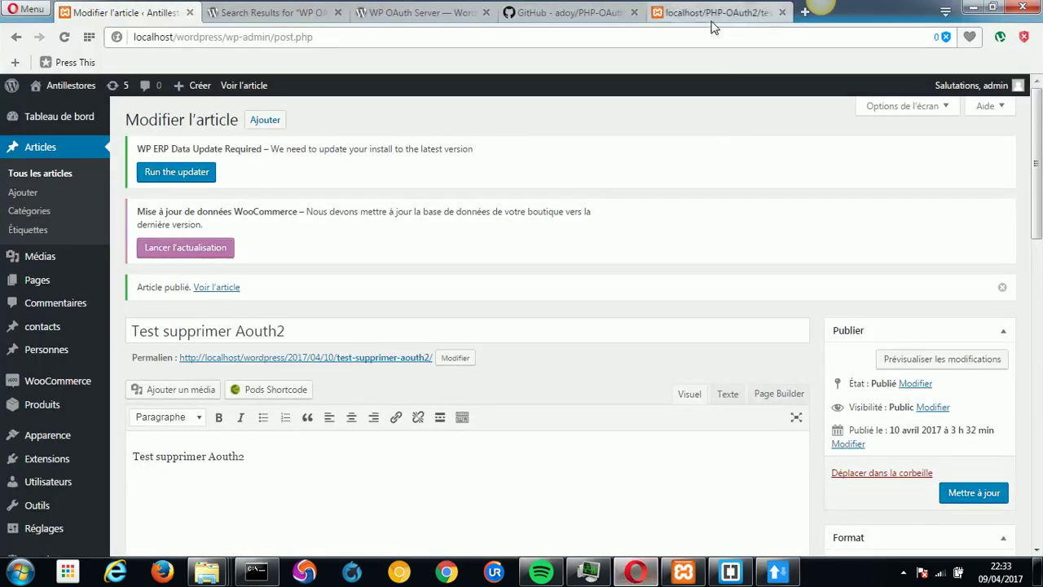
click(711, 15)
double_click(155, 149)
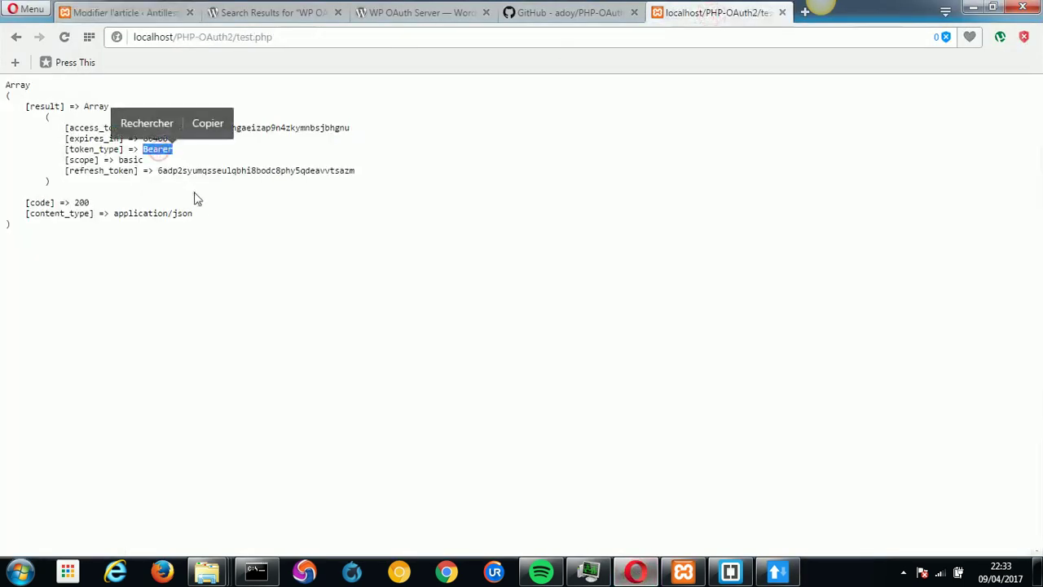
click(775, 573)
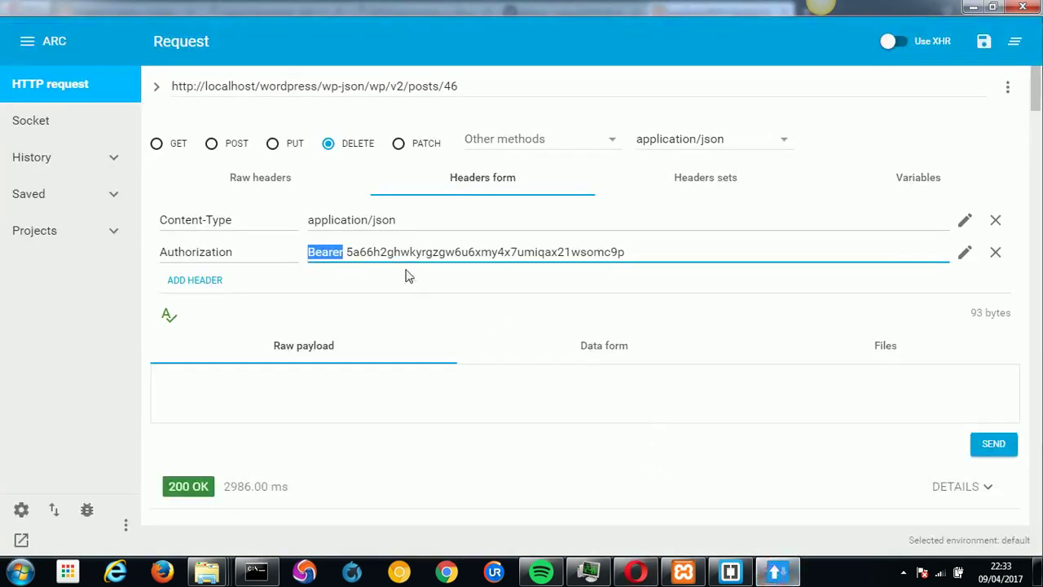
double_click(403, 252)
click(775, 573)
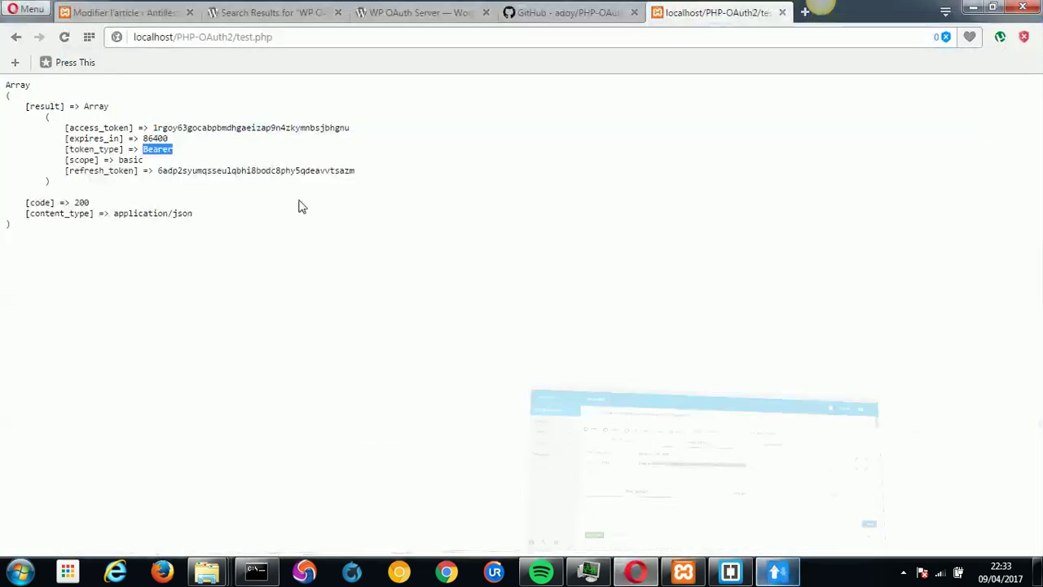
double_click(180, 128)
key(ctrl+c)
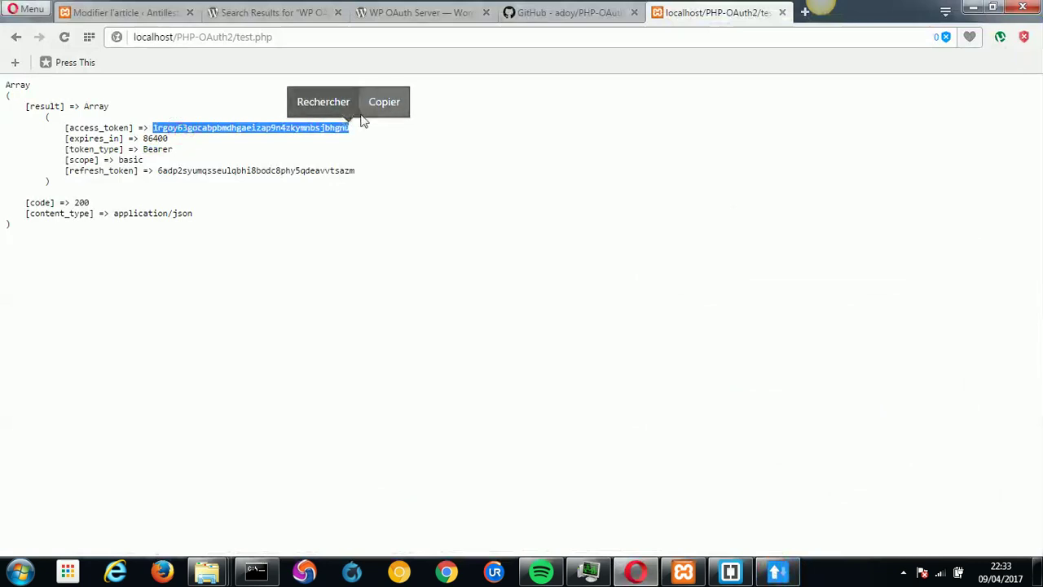
click(383, 101)
click(775, 573)
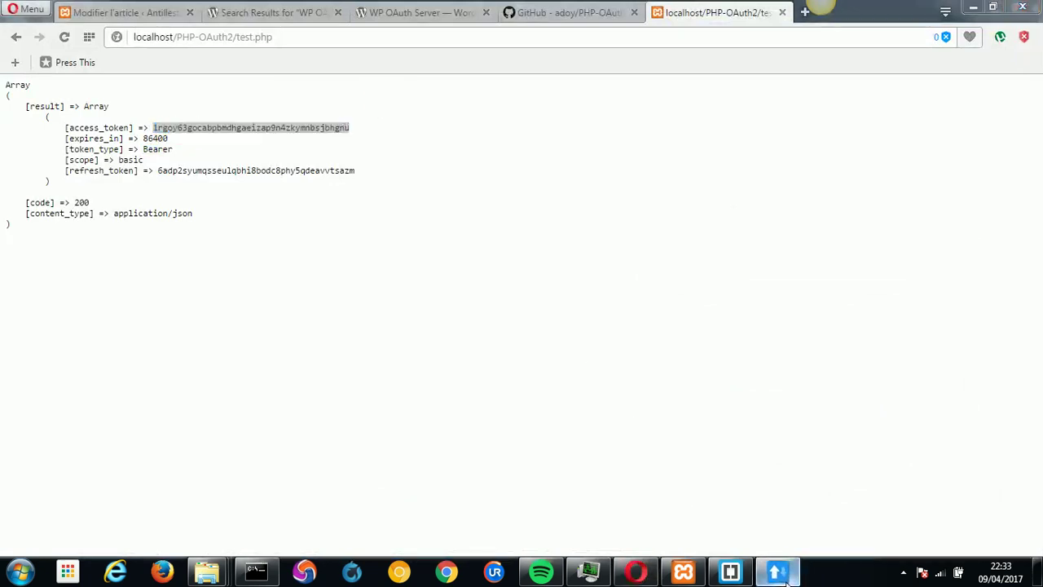
right_click(462, 255)
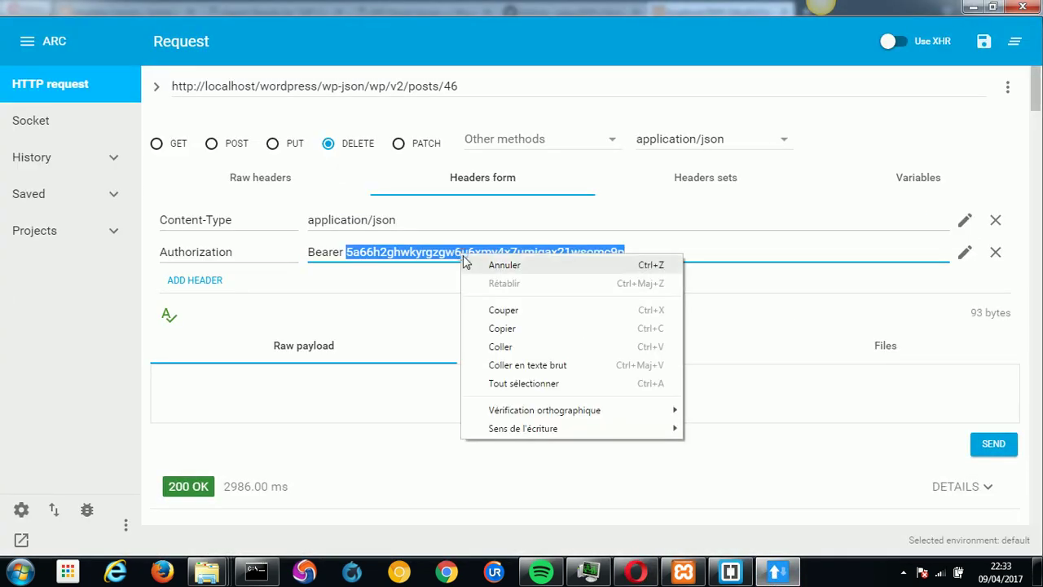
click(521, 343)
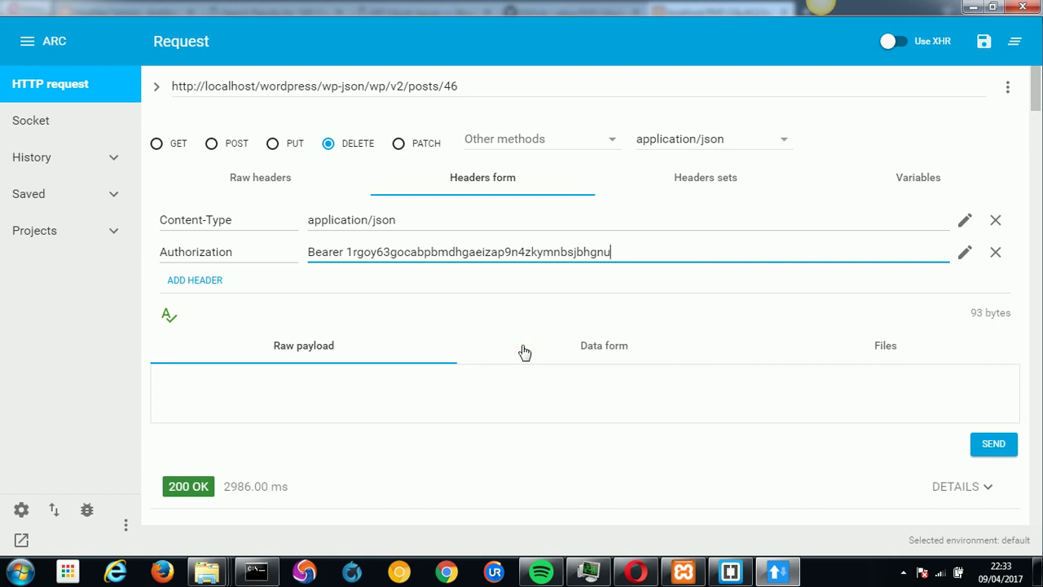
Send the DELETE for post 46, confirm status trash, and return to WordPress's editor tab.
click(999, 446)
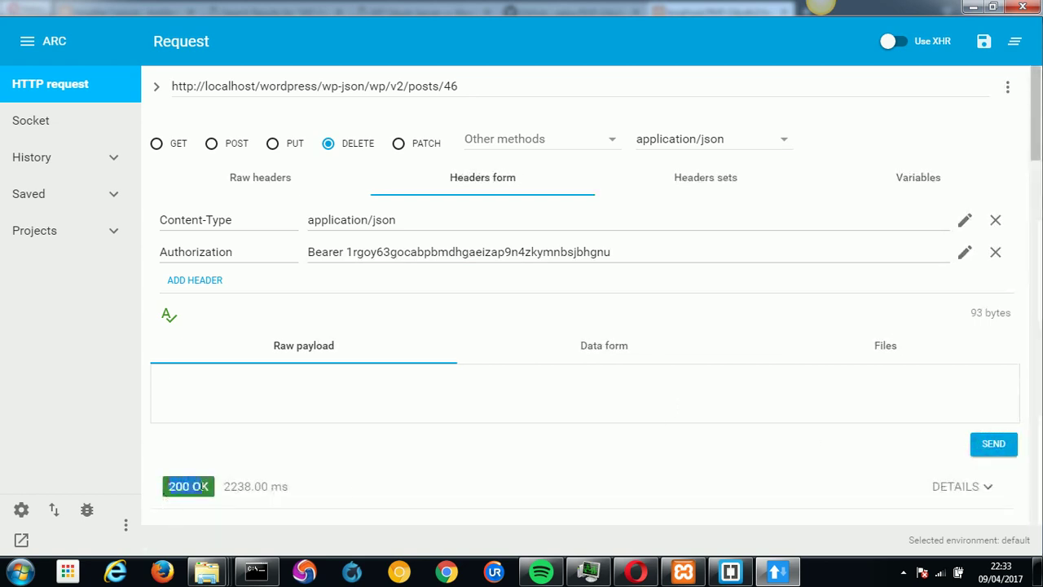
scroll(1019, 172, down, 6)
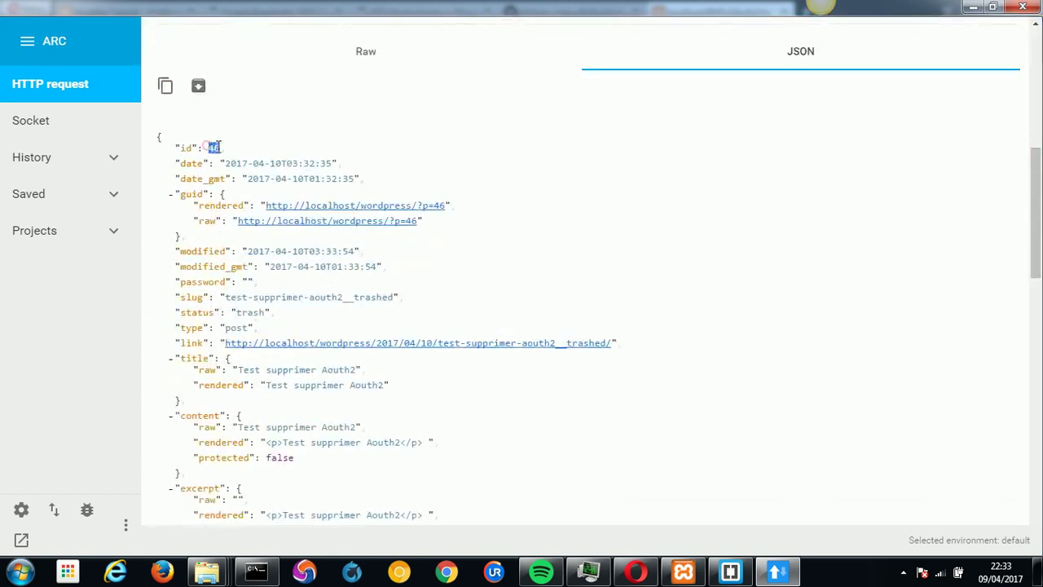
click(636, 571)
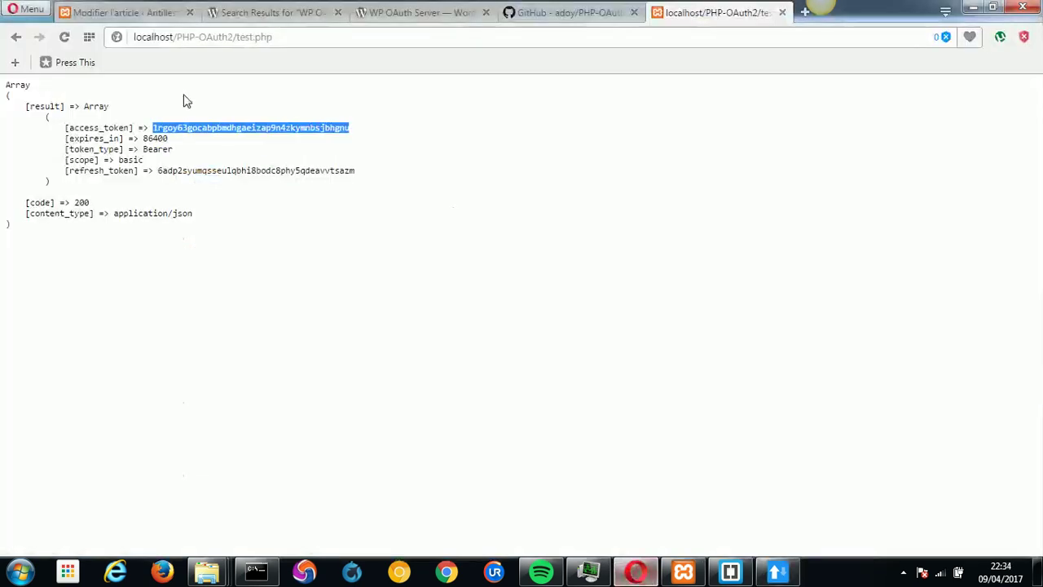
click(124, 12)
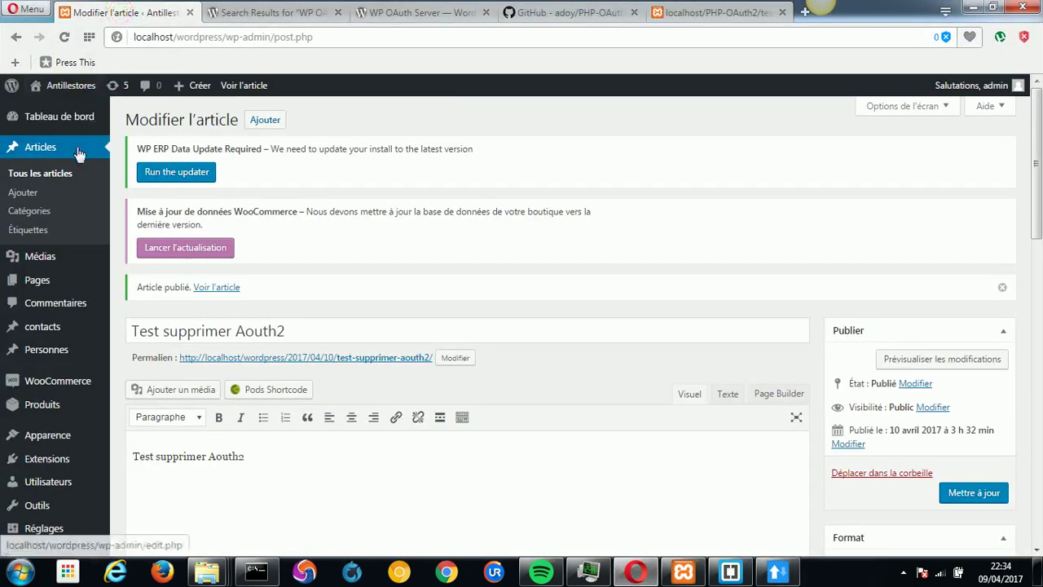
Open Tous les articles to confirm only 'Bonjour tout le monde !' remains, Corbeille at 6.
click(49, 179)
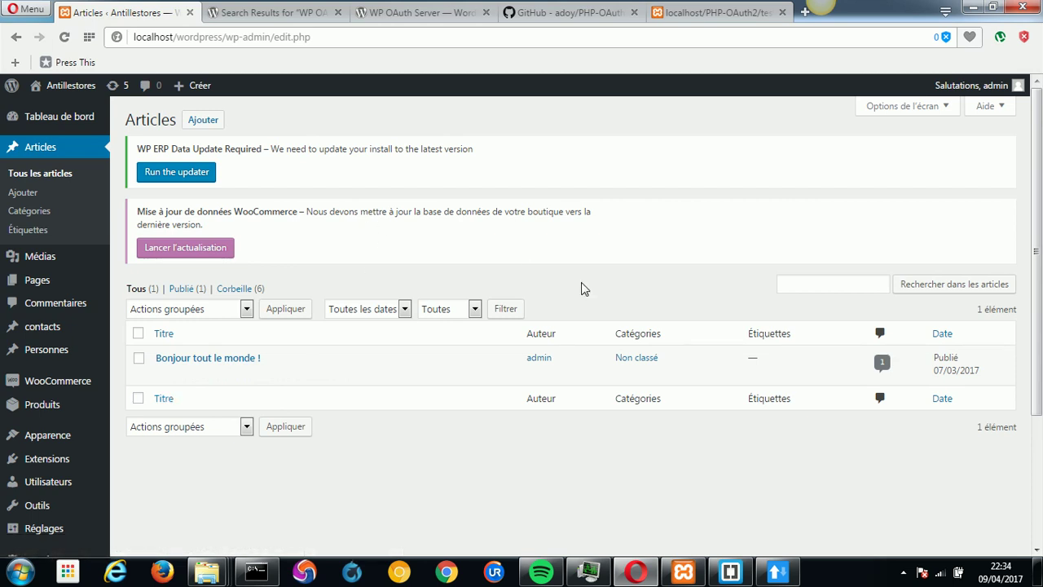
click(903, 572)
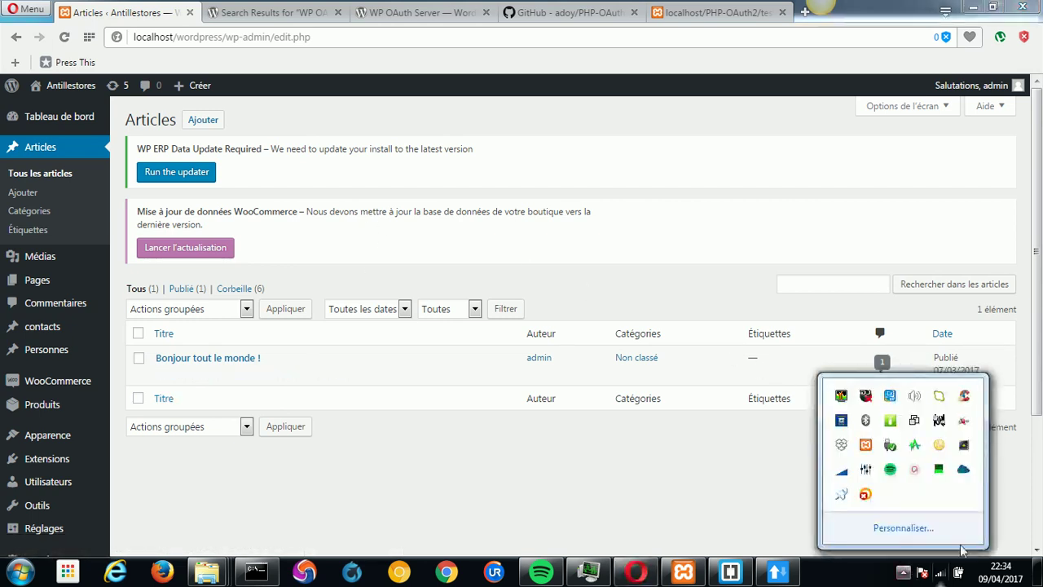